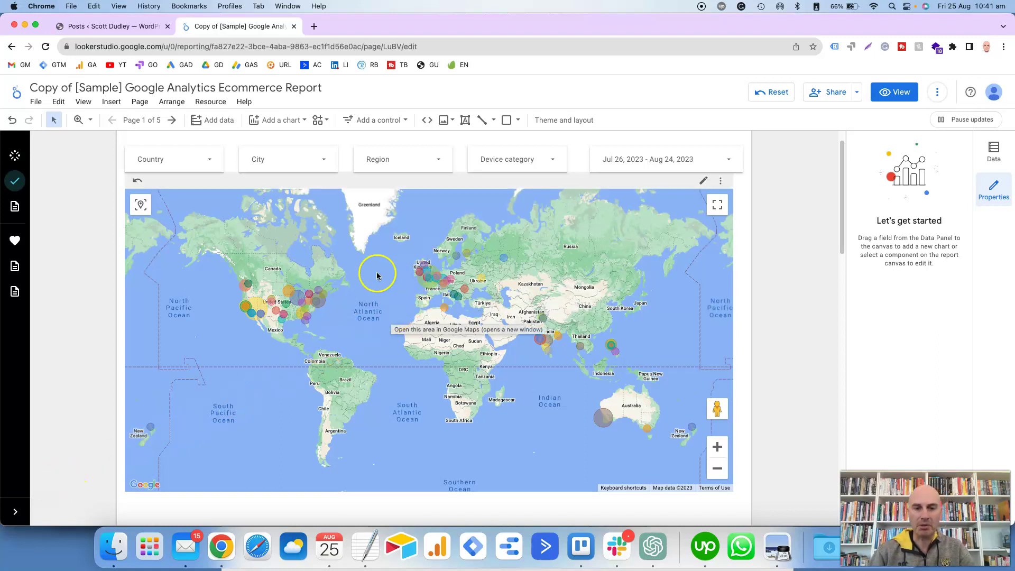
Step: Select the existing city bubble map and review its Location City and Size Active users fields
click(397, 296)
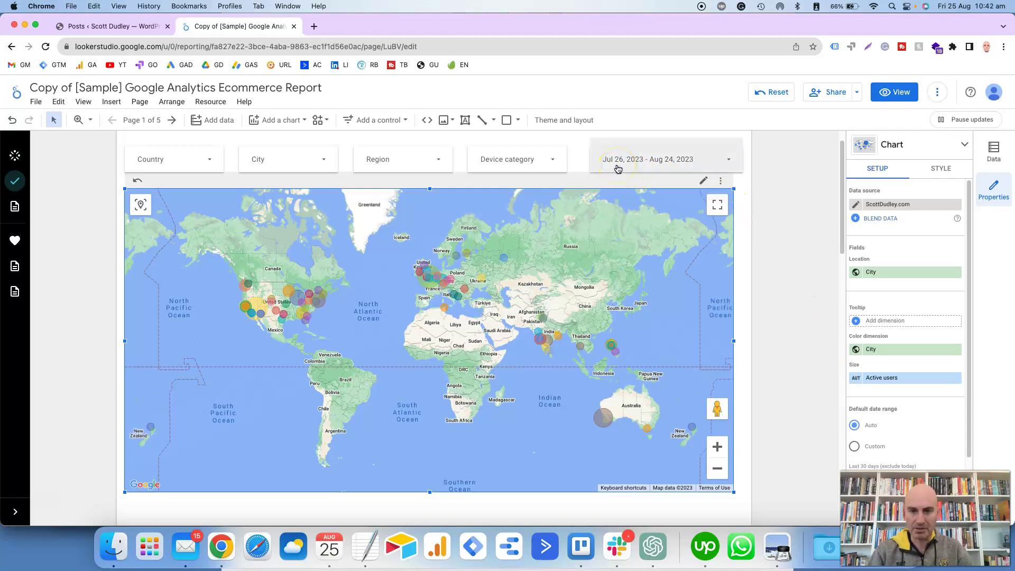
click(595, 301)
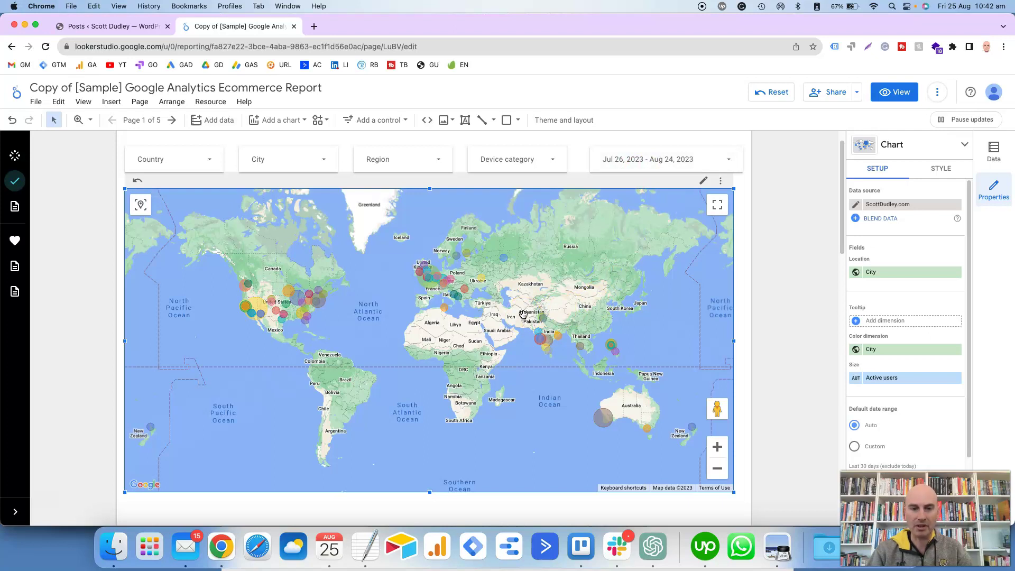
scroll(522, 314, down, 2)
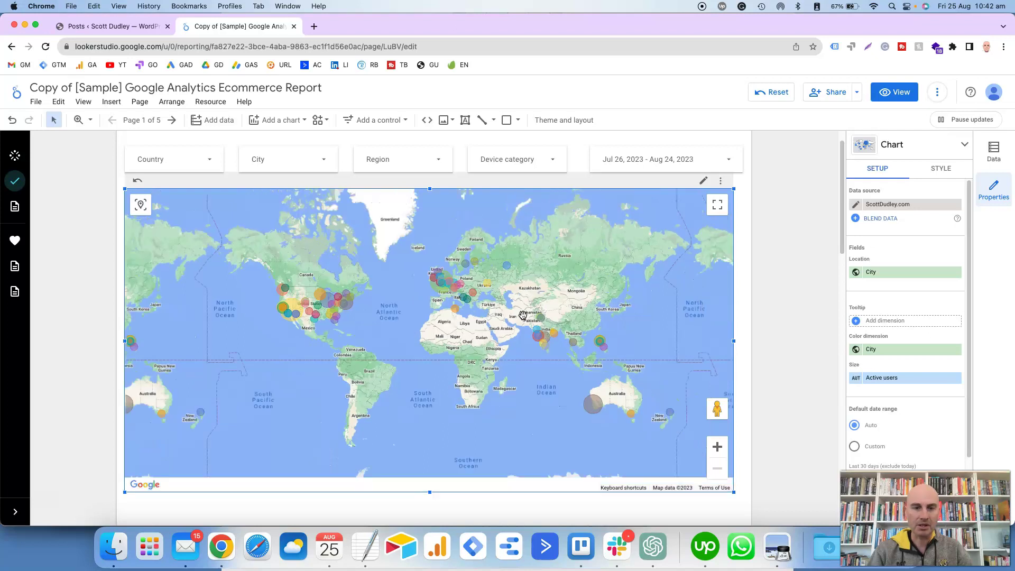
scroll(785, 286, down, 1)
scroll(785, 286, down, 5)
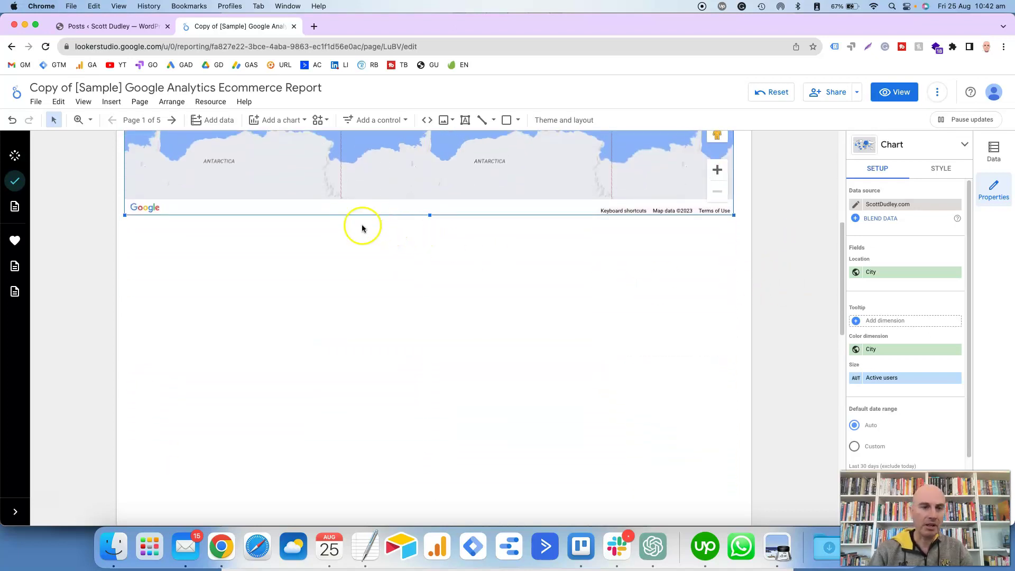
Step: Browse the Google Maps chart types in the Add a chart gallery and choose Bubble map
click(303, 125)
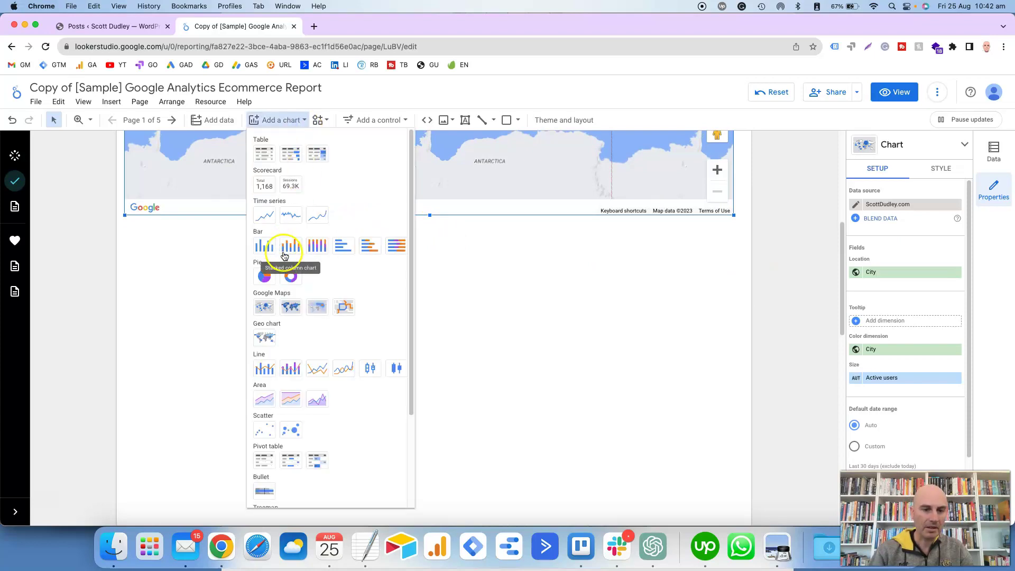
click(266, 337)
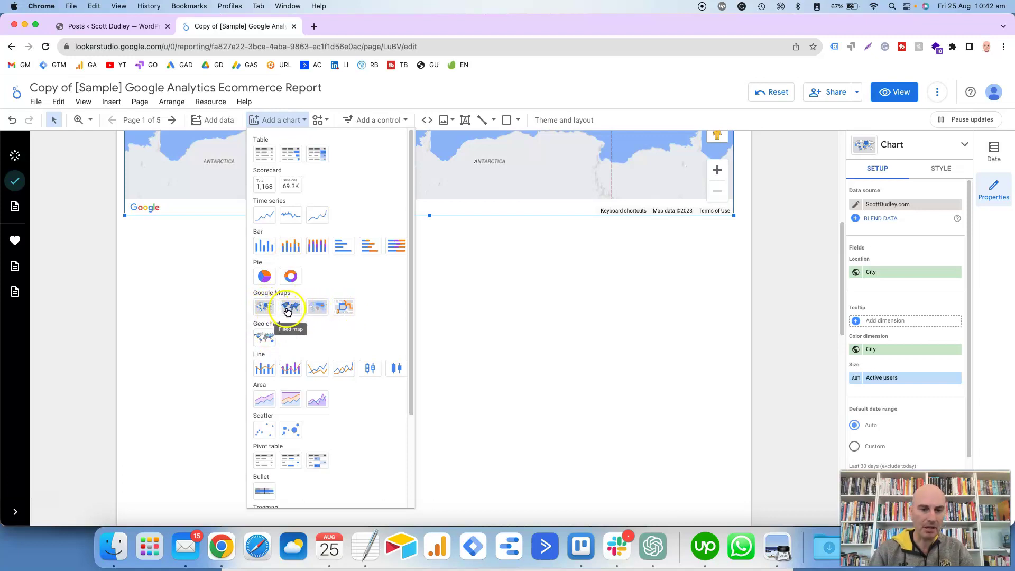
click(314, 309)
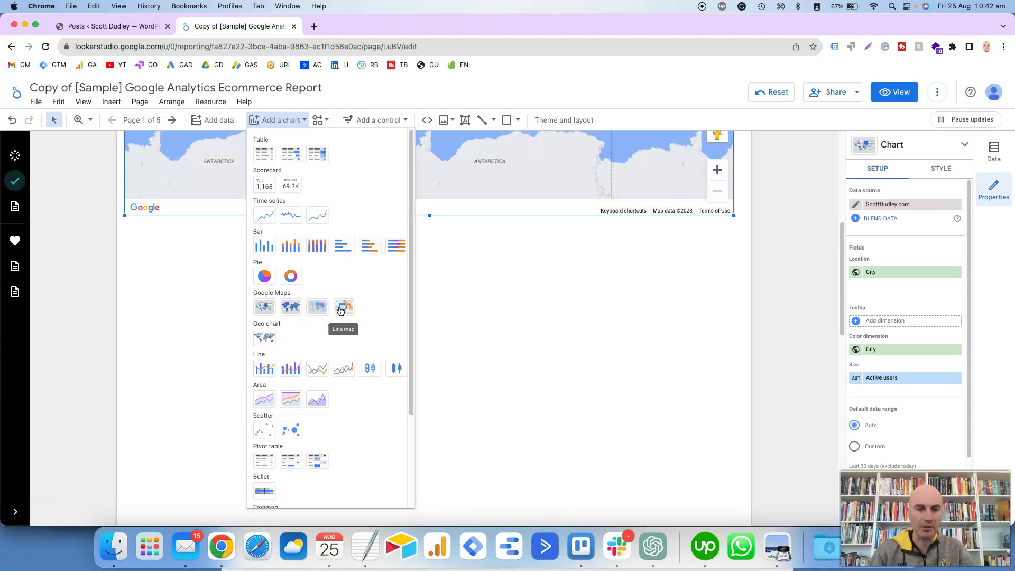
click(296, 310)
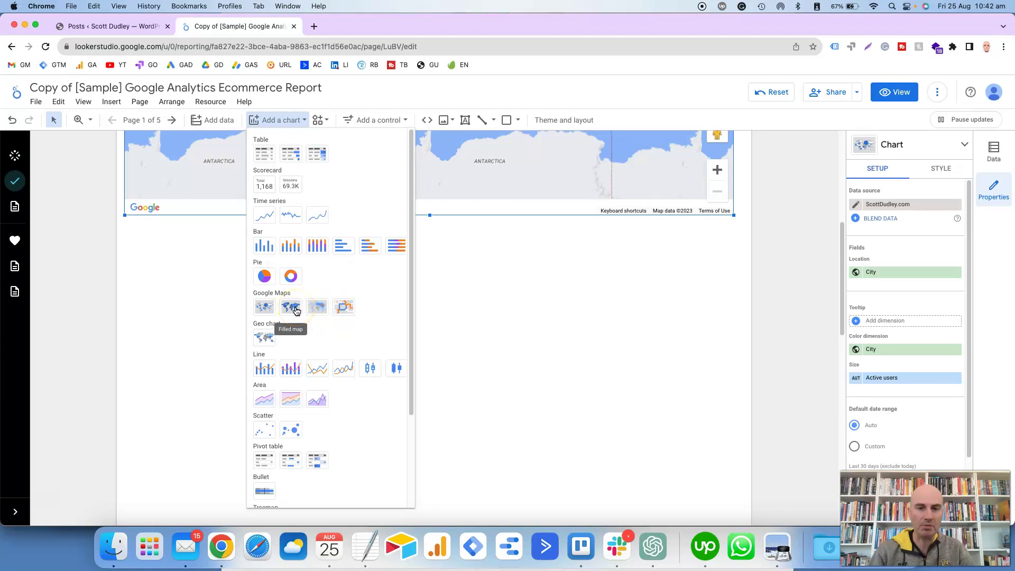
click(267, 312)
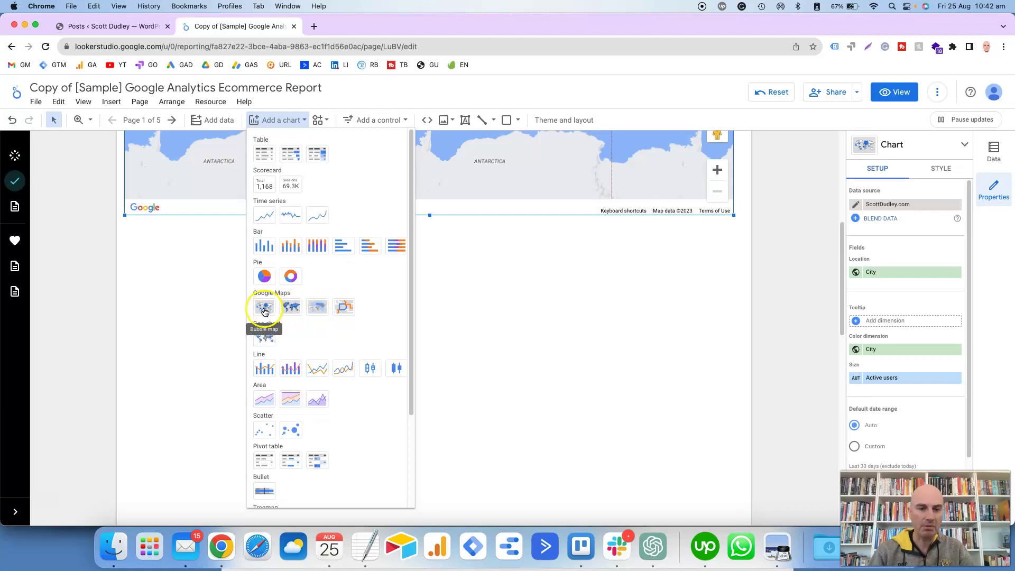
click(265, 311)
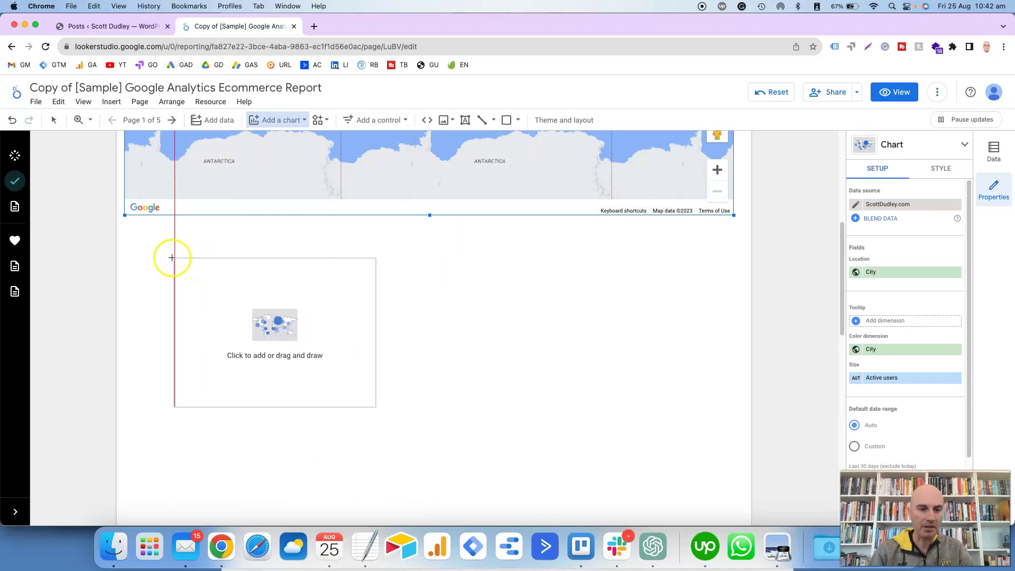
Step: Drop the new bubble map onto the empty canvas below the existing city map
click(153, 251)
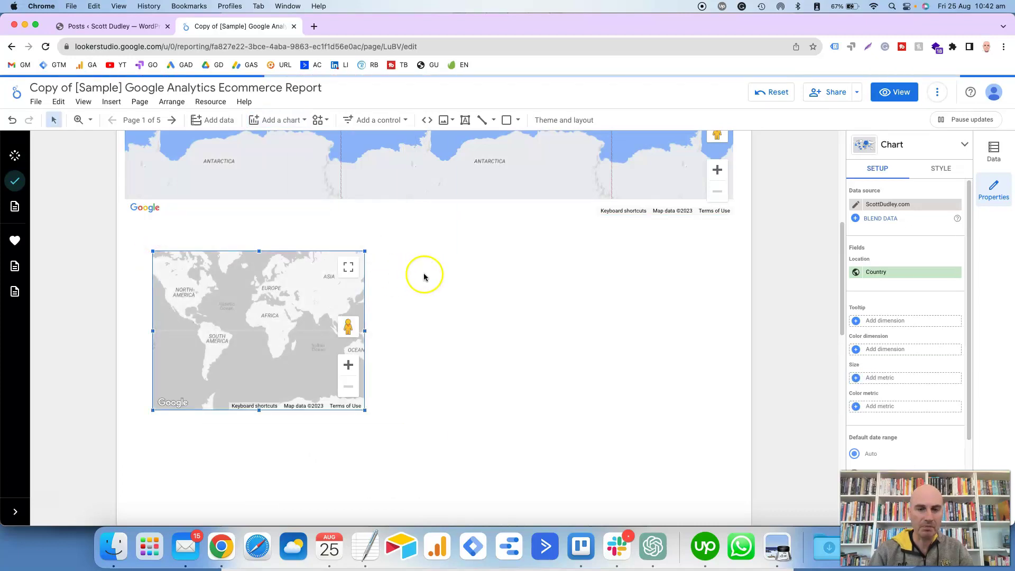
scroll(423, 277, up, 5)
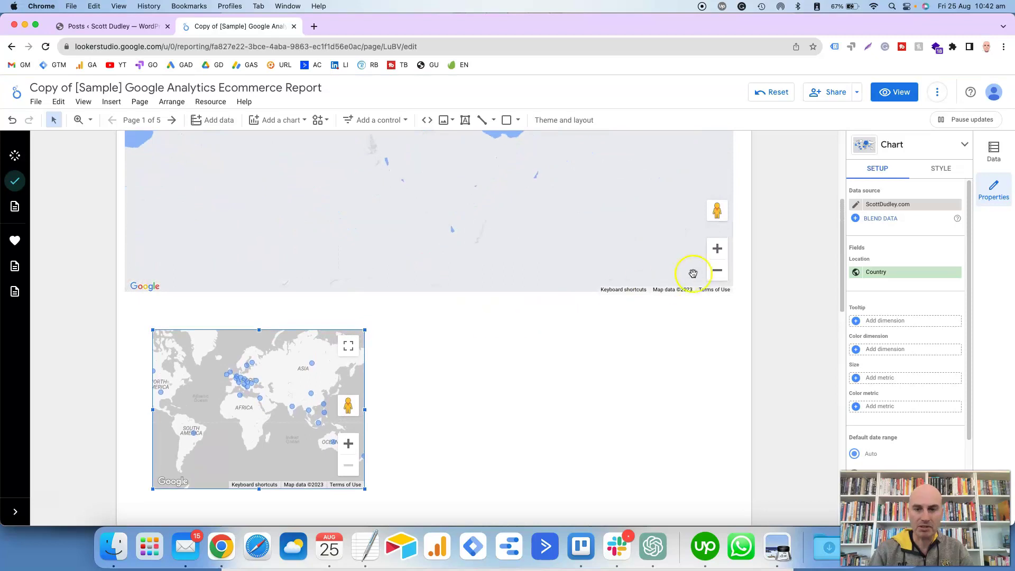
scroll(766, 256, up, 5)
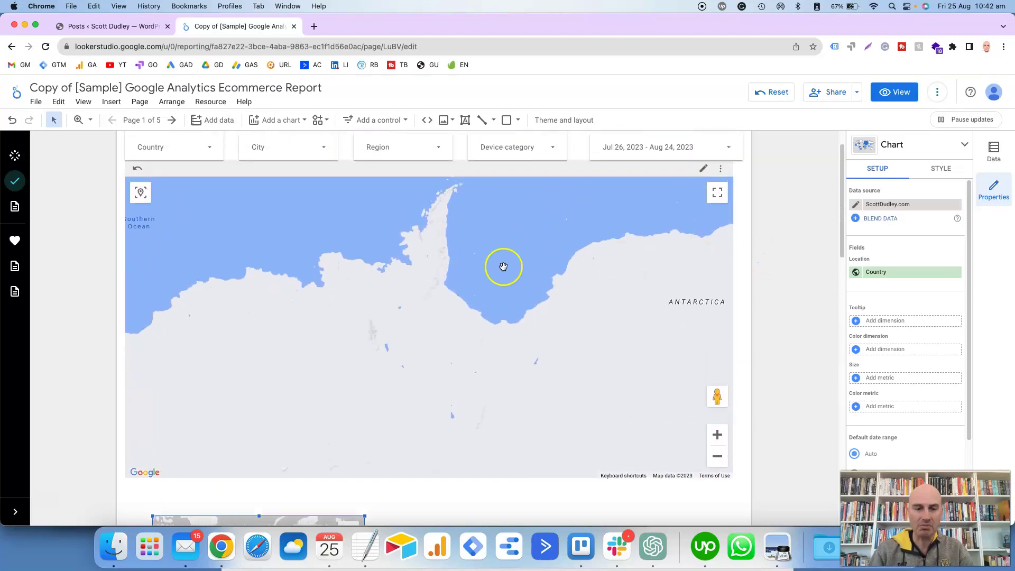
scroll(503, 266, down, 4)
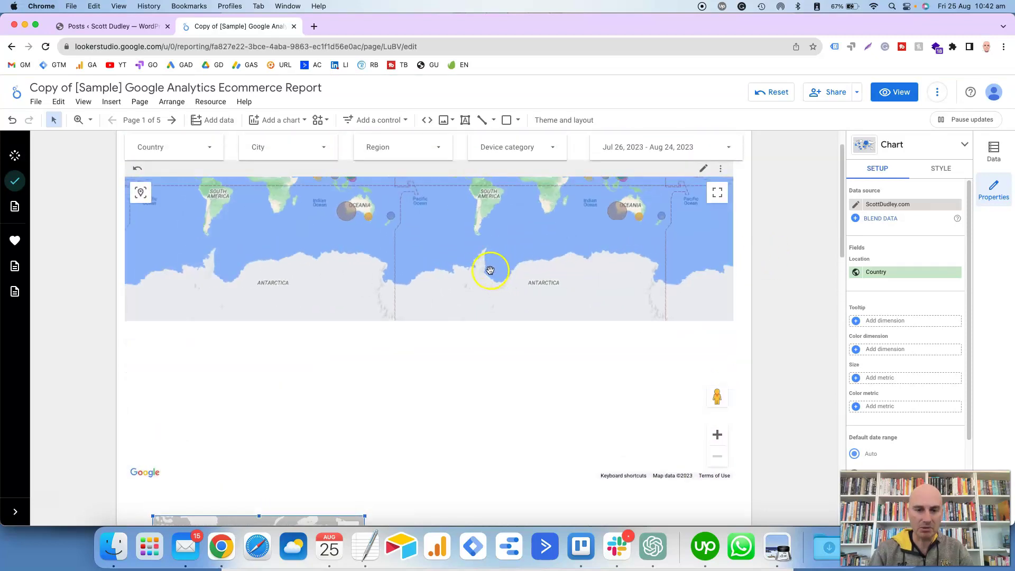
Step: Zoom into the original city map, pan it back to a world view, and select it to compare
double_click(449, 275)
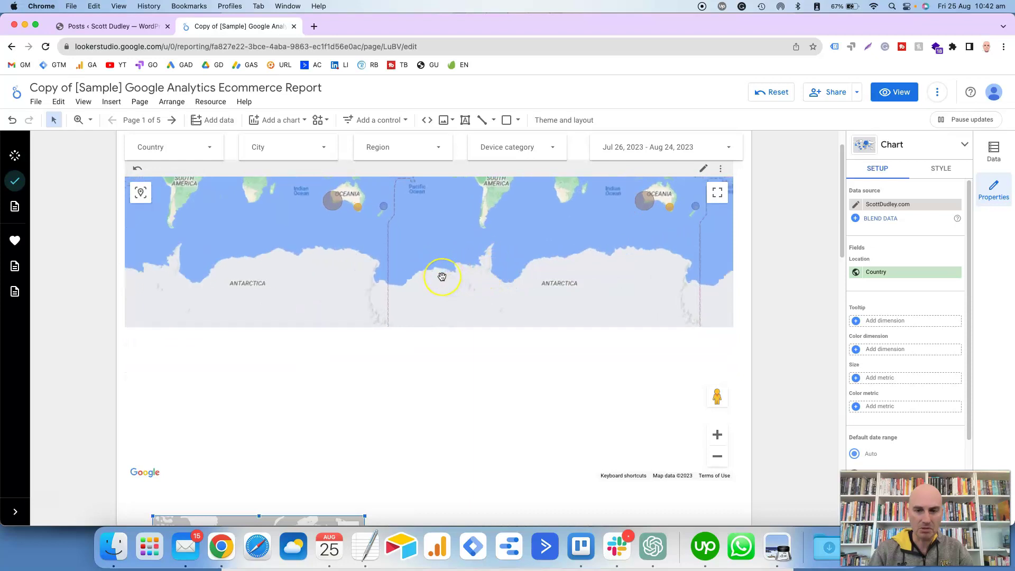
scroll(444, 276, down, 3)
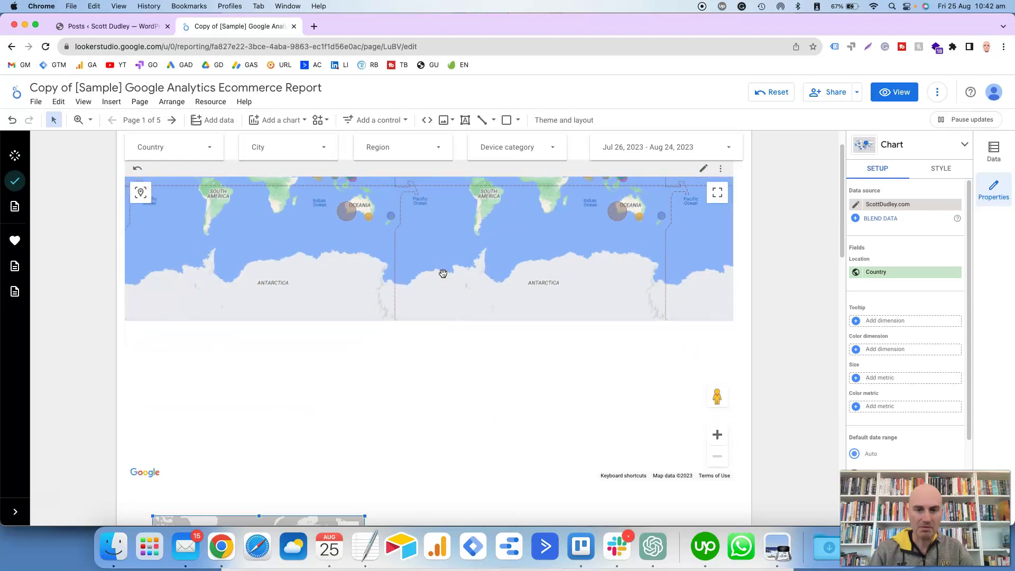
drag(444, 234, 430, 347)
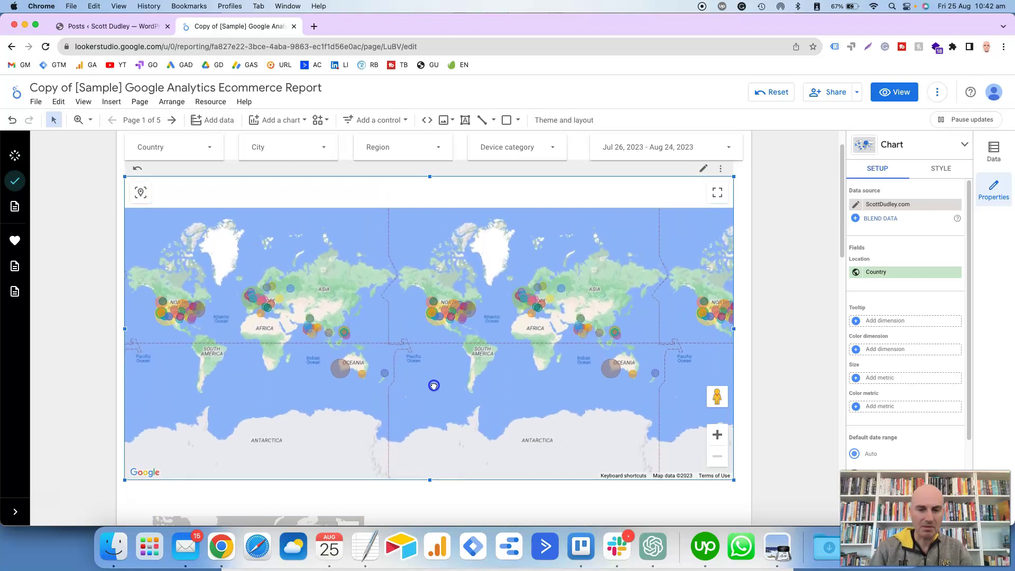
click(431, 346)
scroll(431, 344, up, 3)
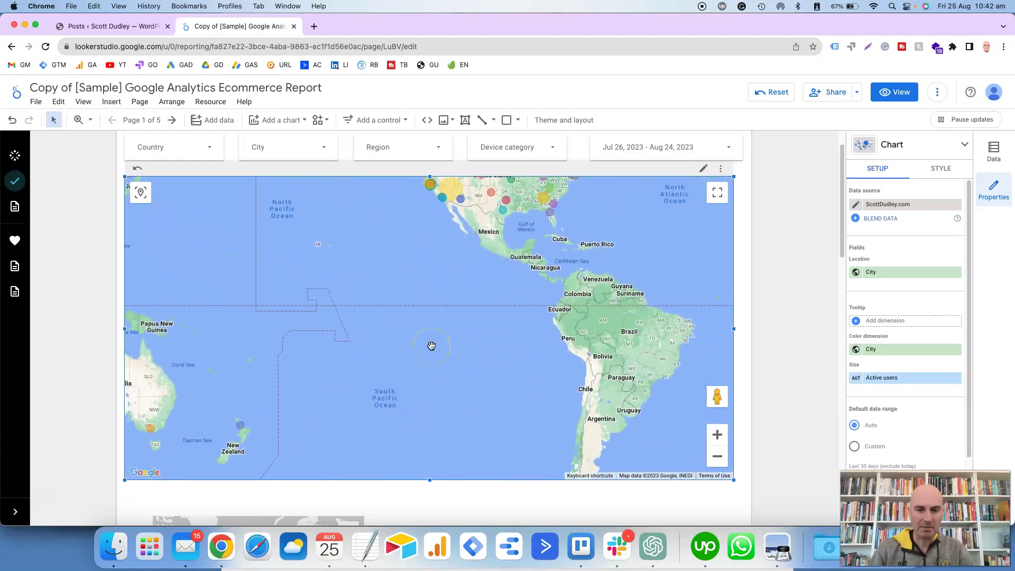
scroll(430, 345, down, 3)
scroll(787, 319, down, 5)
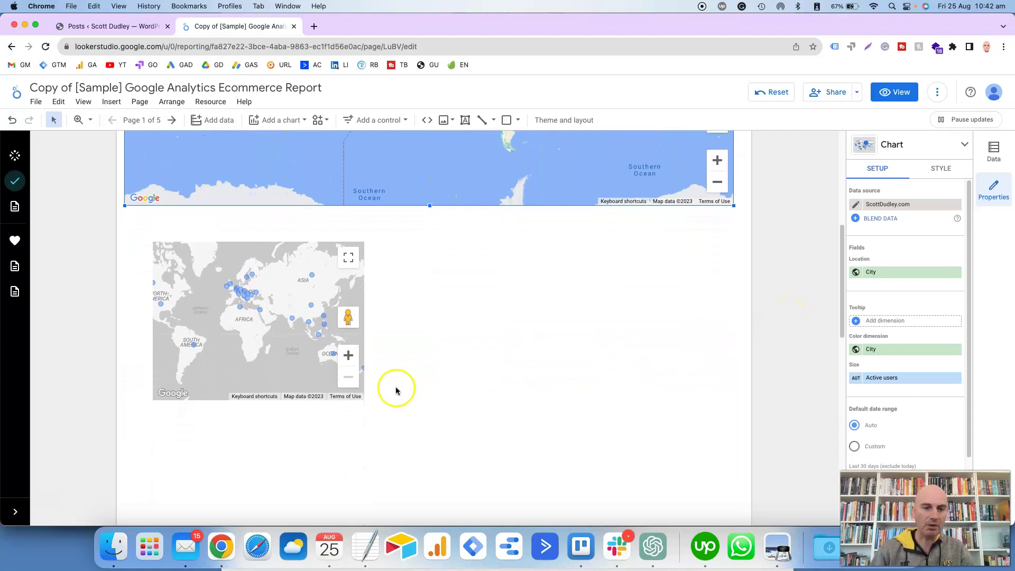
Step: Drag the new grey country map's corner handles until it spans the full canvas width
click(269, 329)
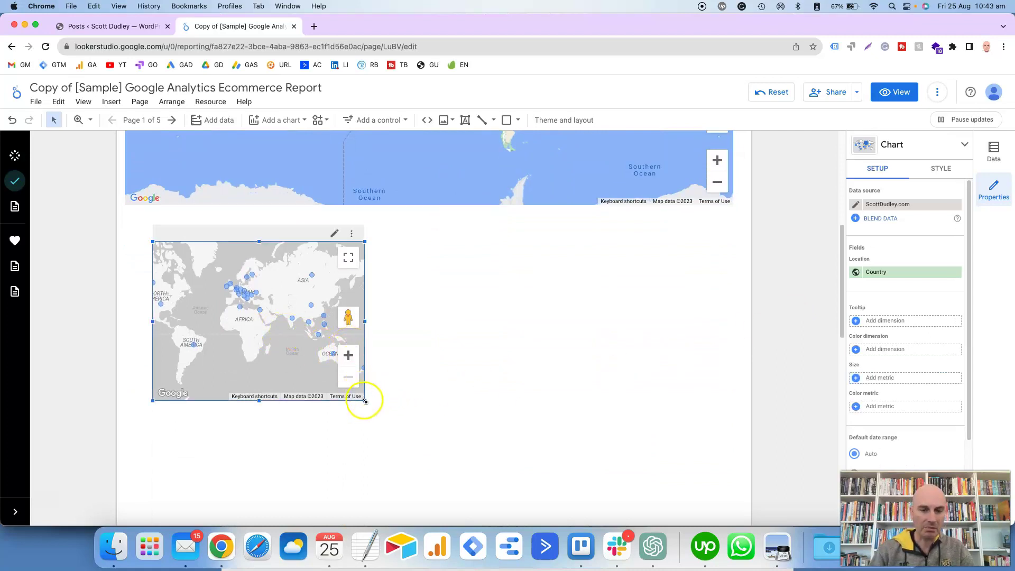
drag(365, 400, 724, 498)
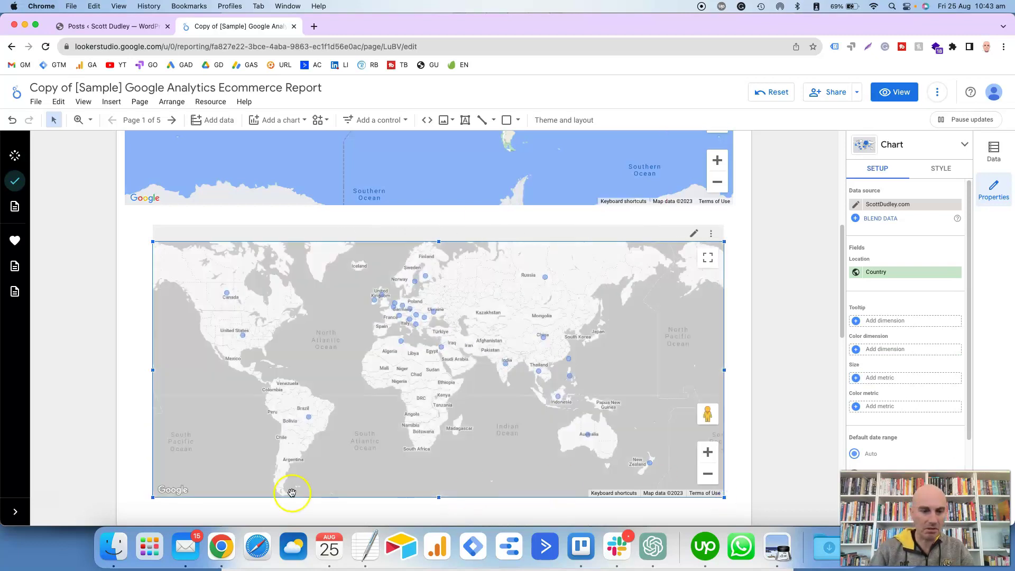
drag(153, 498, 133, 503)
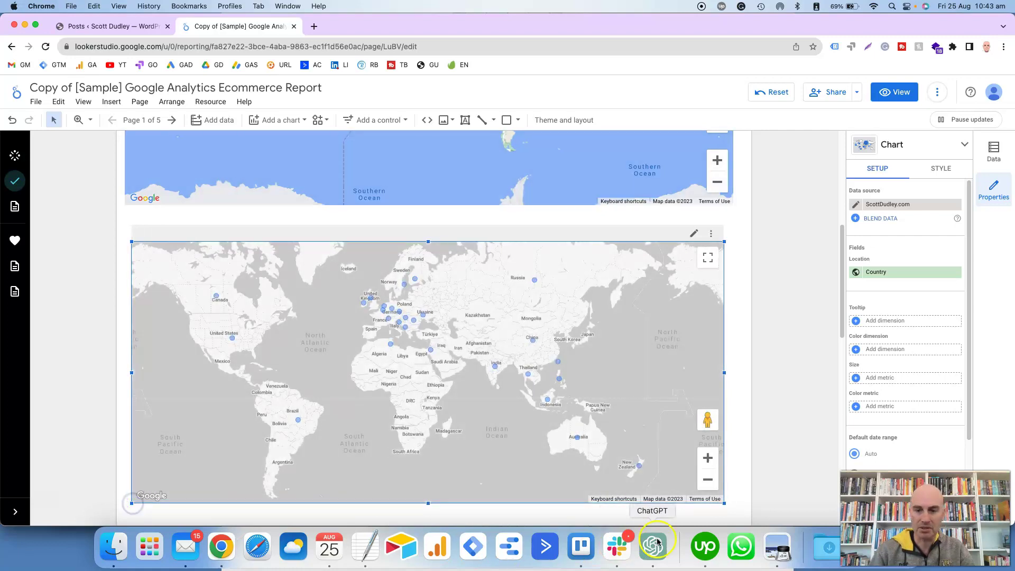
drag(725, 504, 733, 513)
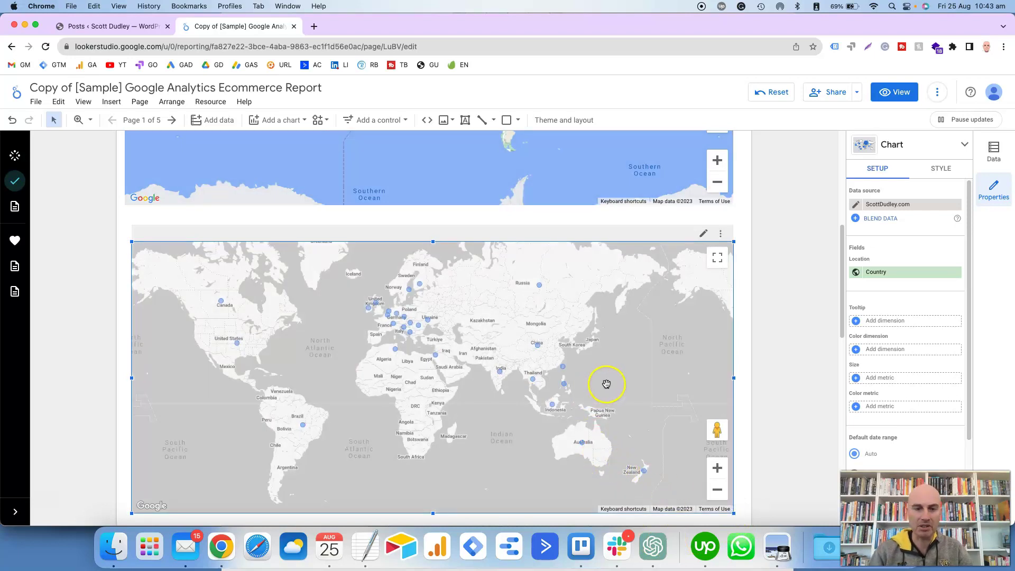
scroll(818, 316, up, 5)
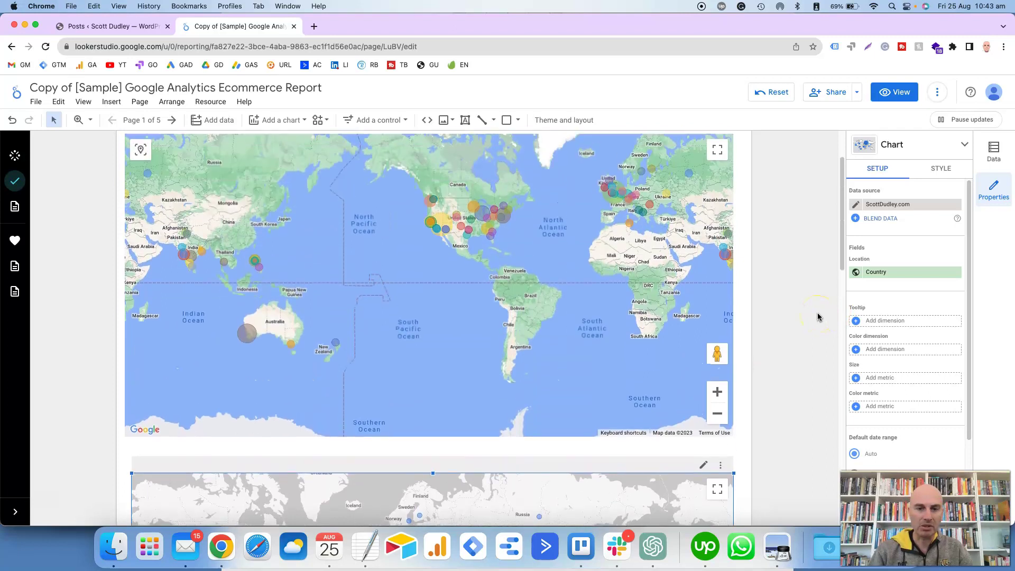
scroll(816, 317, down, 1)
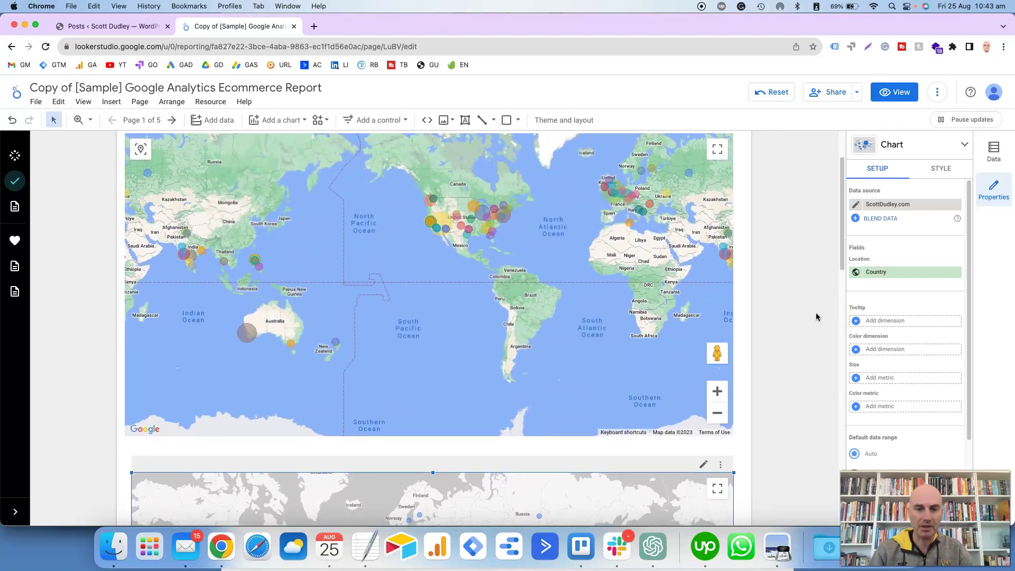
scroll(815, 316, down, 5)
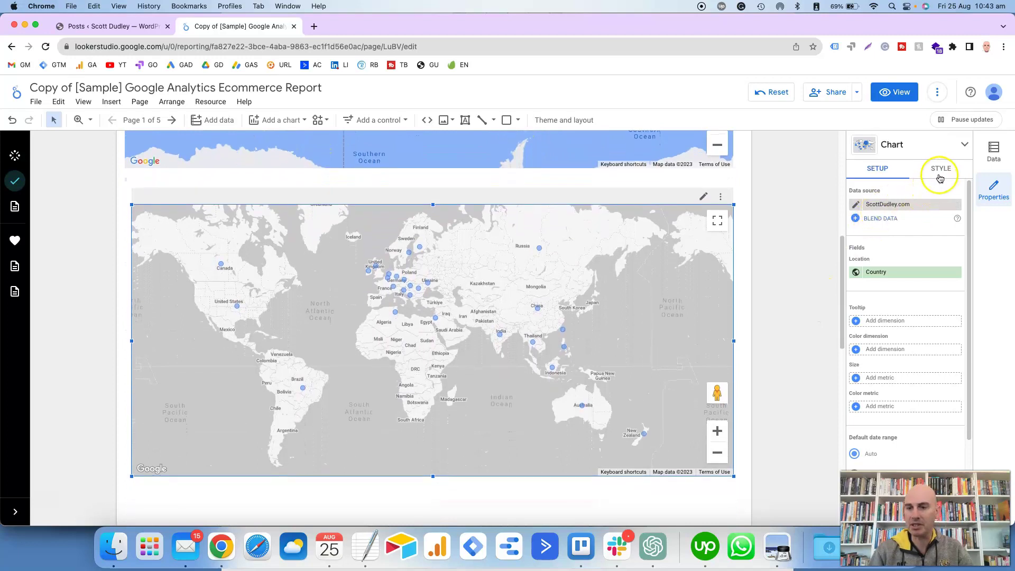
Step: Try the Dark and Silver map styles, then settle on the Standard style
click(941, 171)
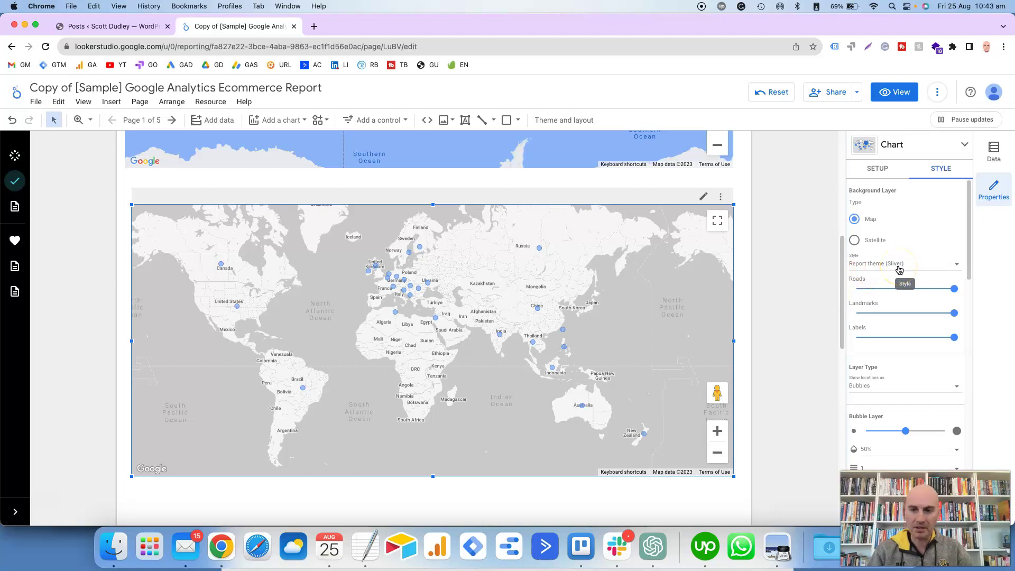
click(899, 267)
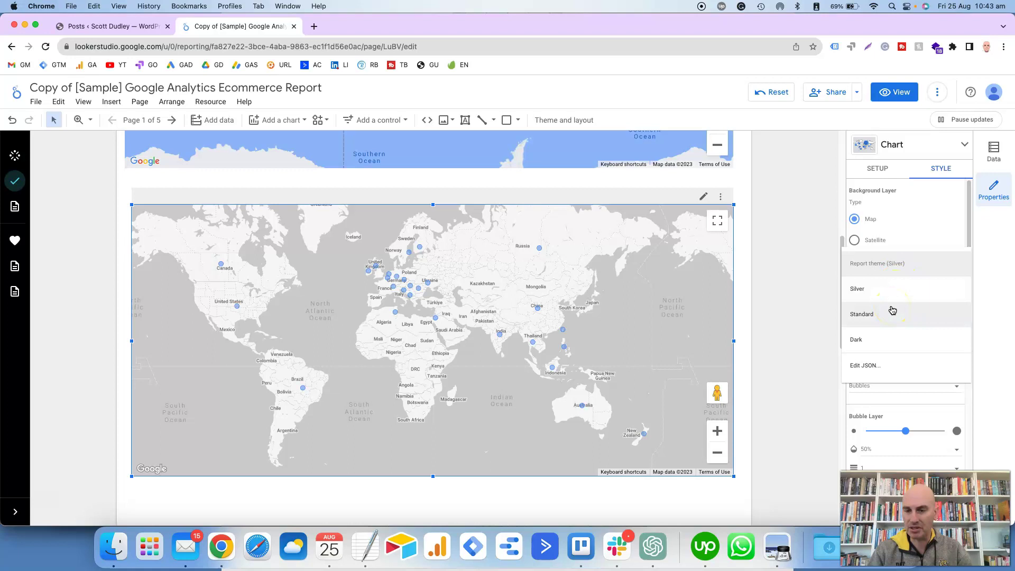
click(889, 339)
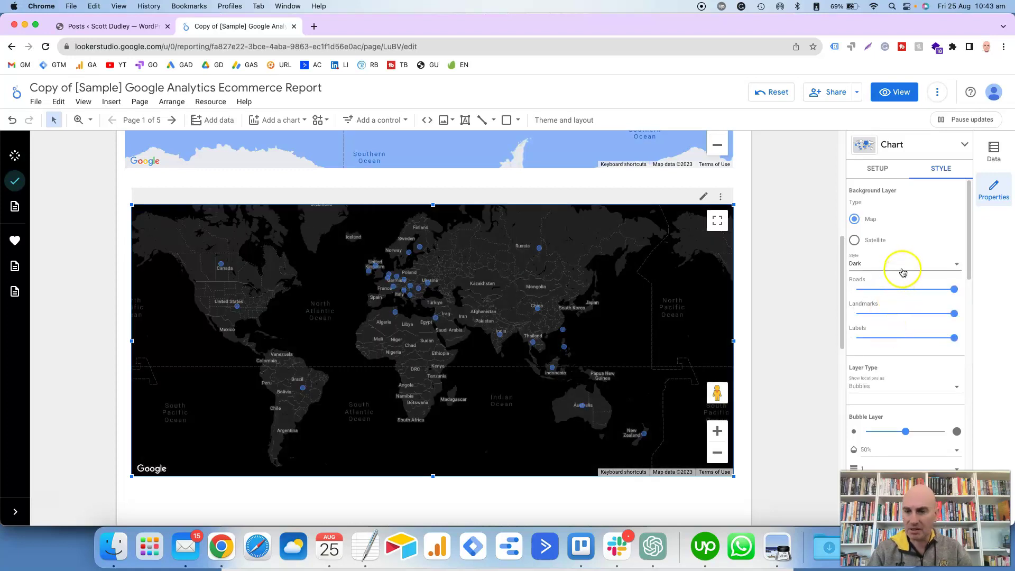
click(902, 267)
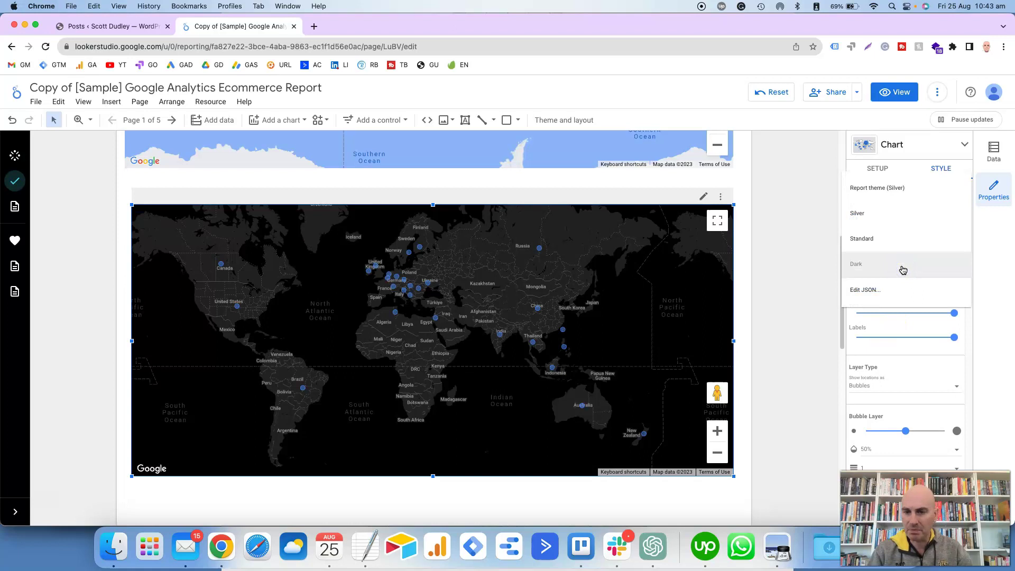
click(896, 221)
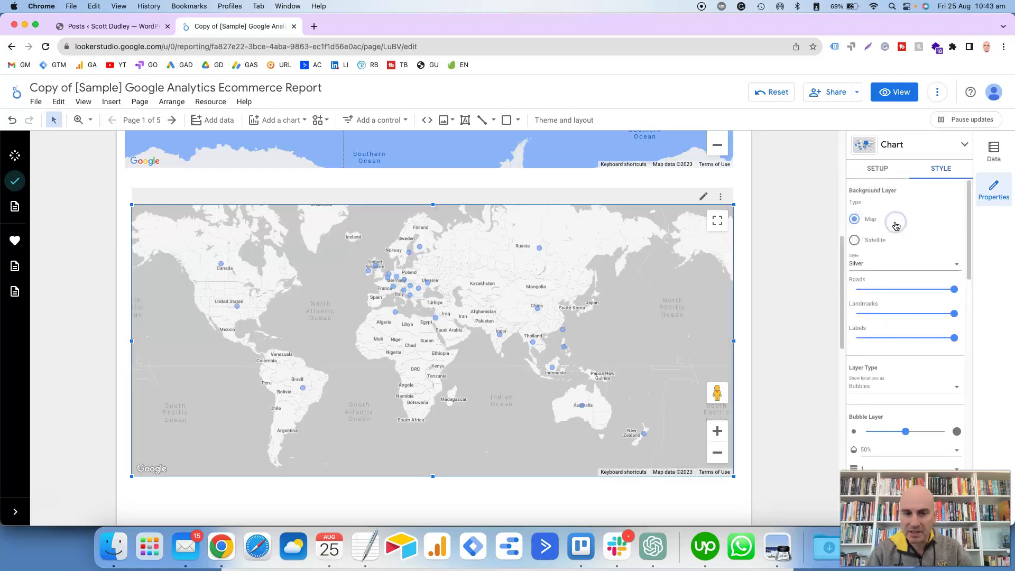
click(899, 264)
click(897, 289)
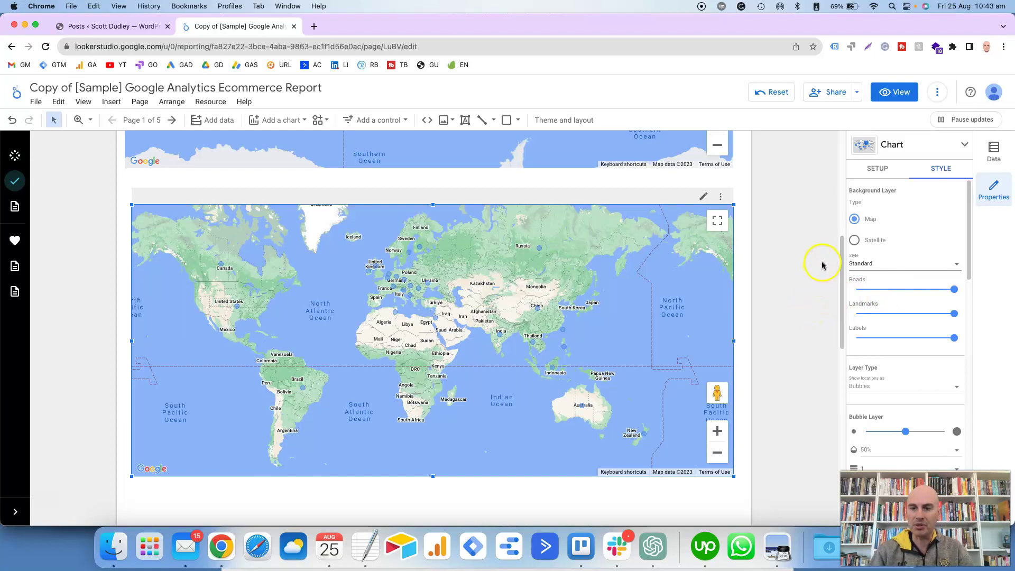
Step: Switch the map type to Satellite, then back to Map
click(855, 241)
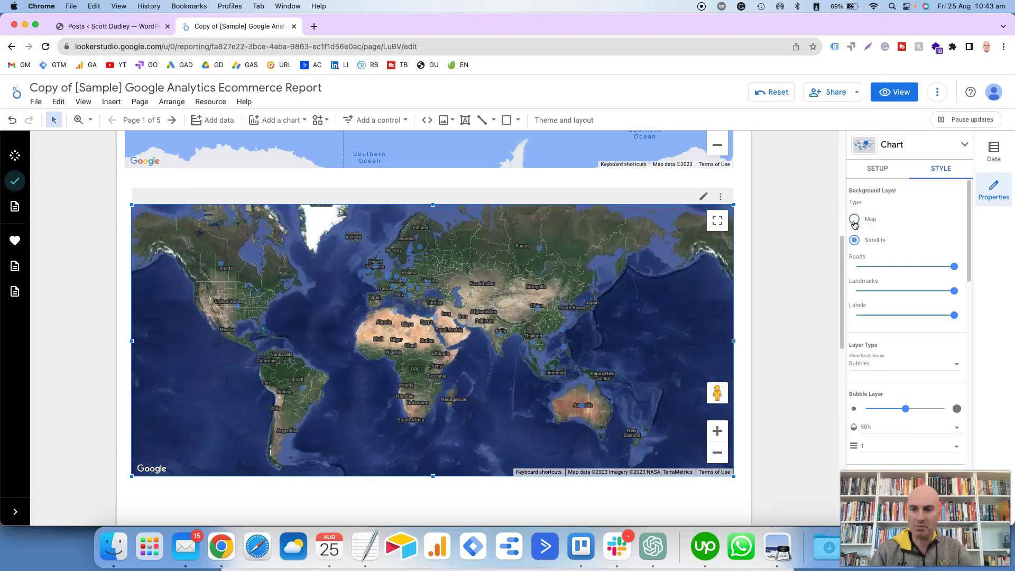
click(854, 219)
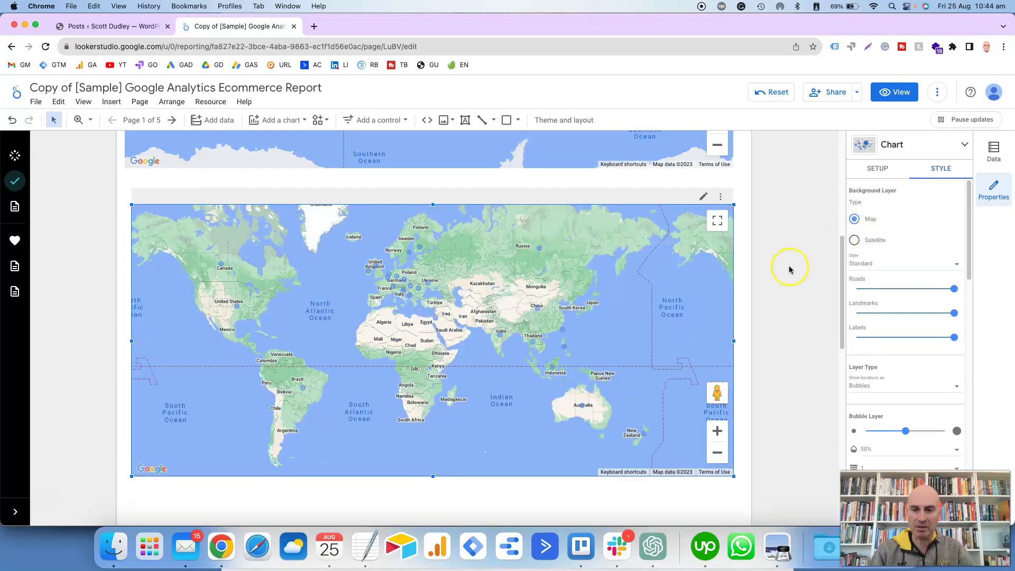
scroll(790, 270, up, 4)
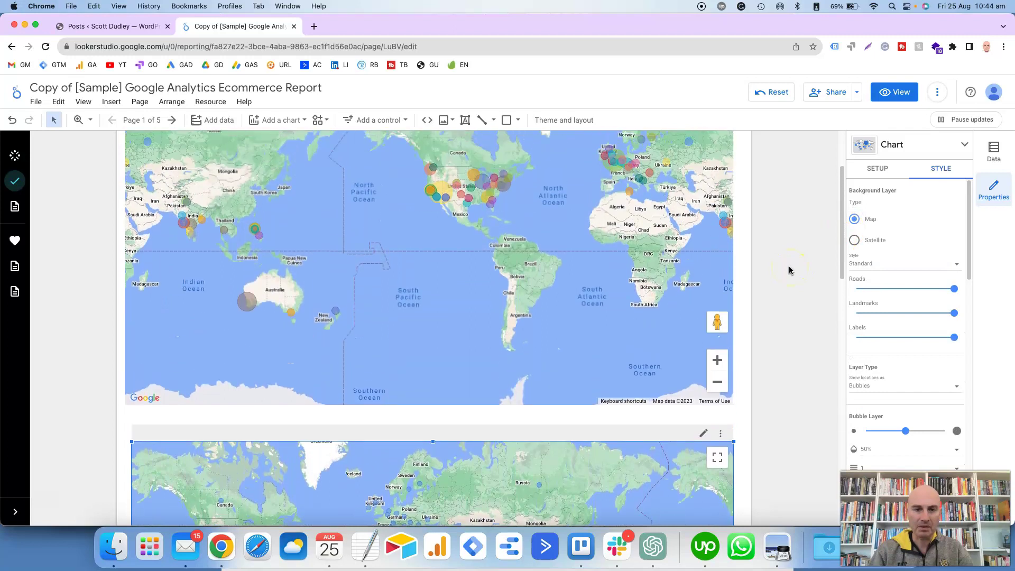
scroll(790, 270, down, 4)
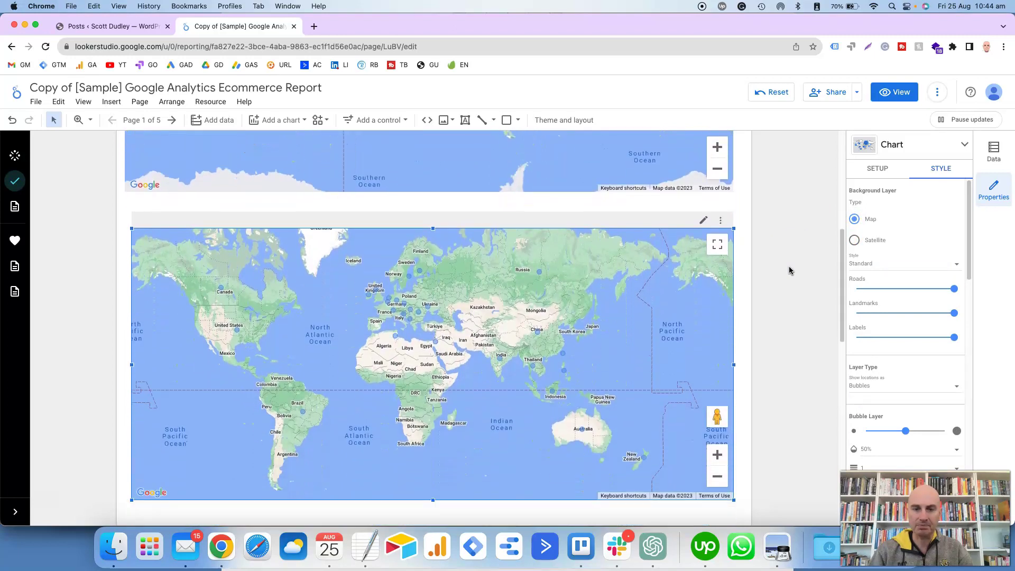
click(809, 247)
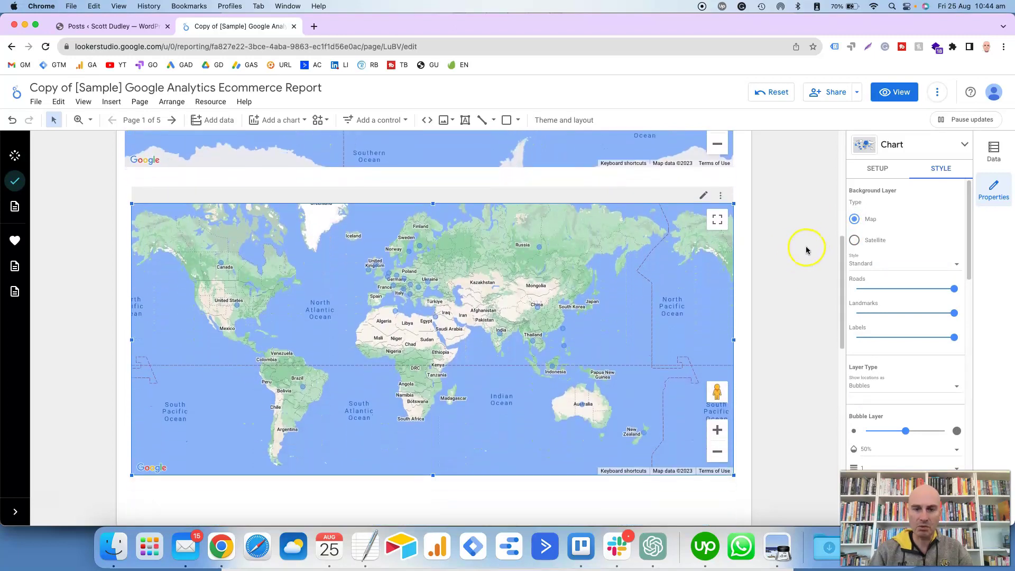
Step: Change the lower map's Location field from Country to City, checking the upper map's fields
click(679, 271)
click(877, 168)
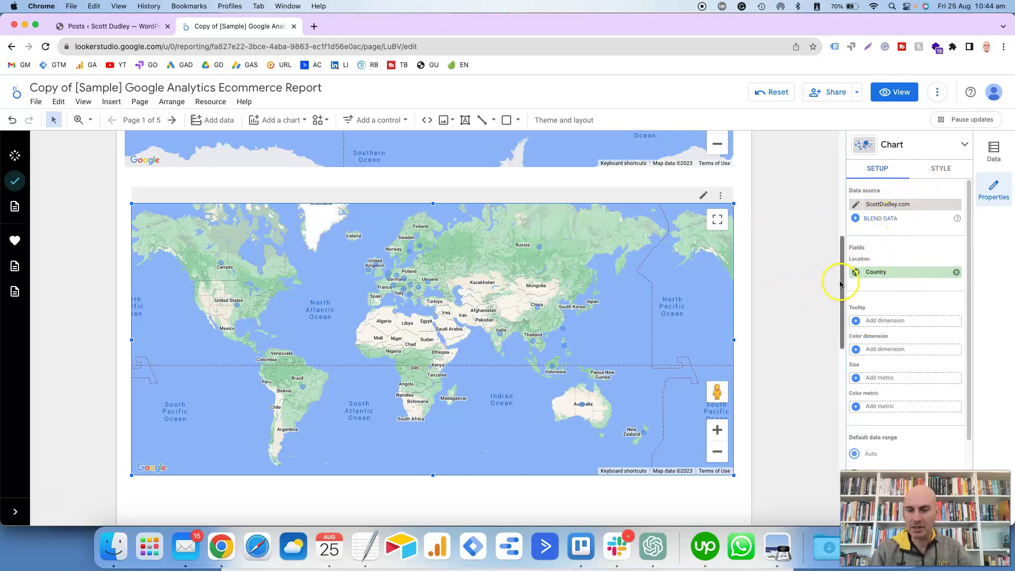
scroll(805, 286, up, 5)
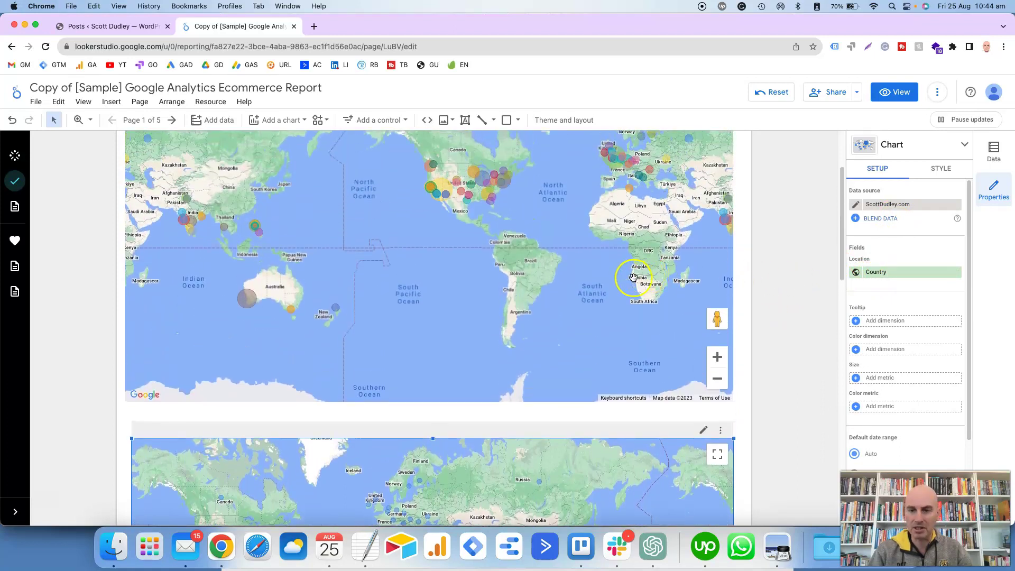
click(633, 278)
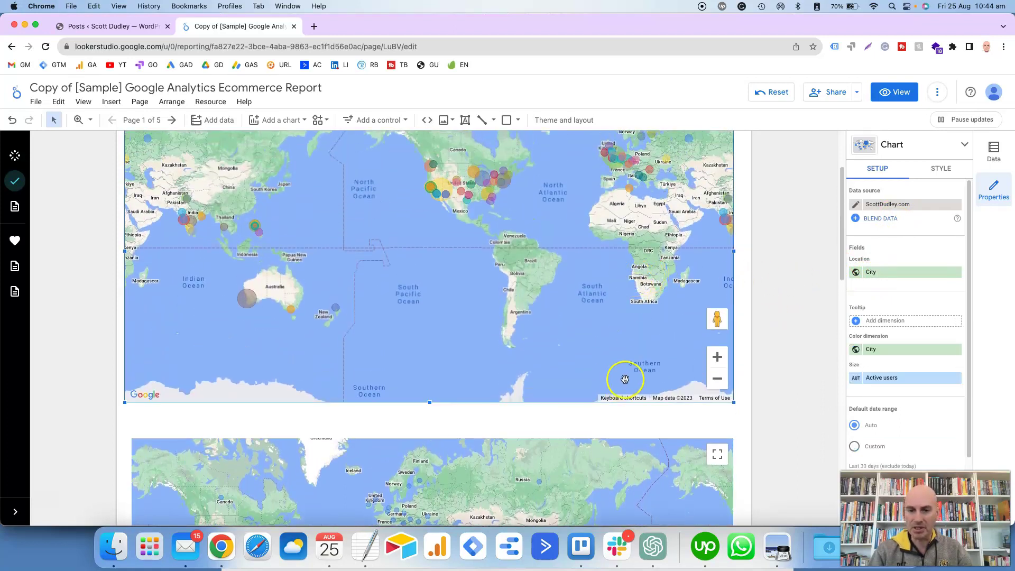
click(791, 364)
scroll(652, 389, down, 3)
click(602, 398)
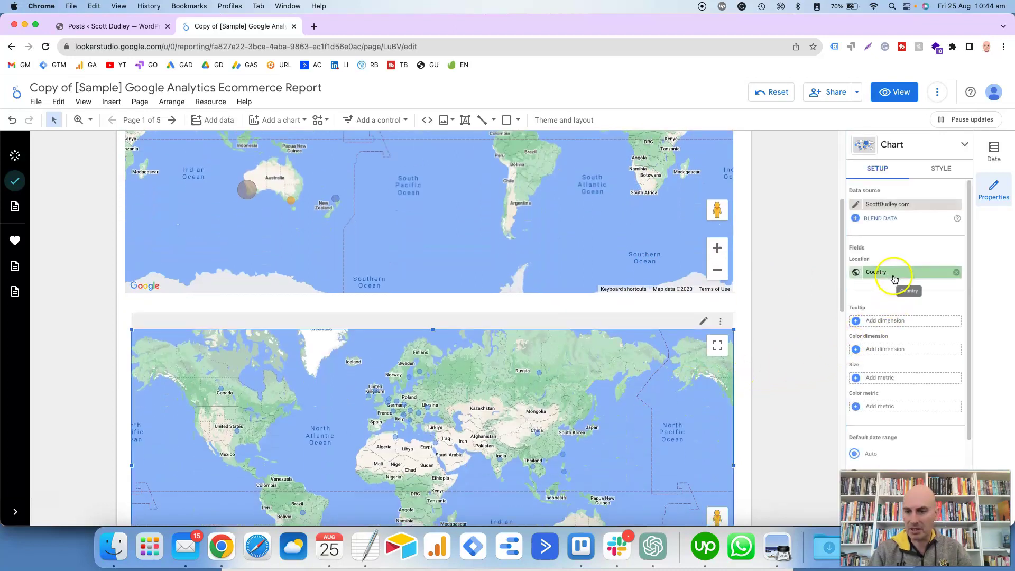
click(893, 272)
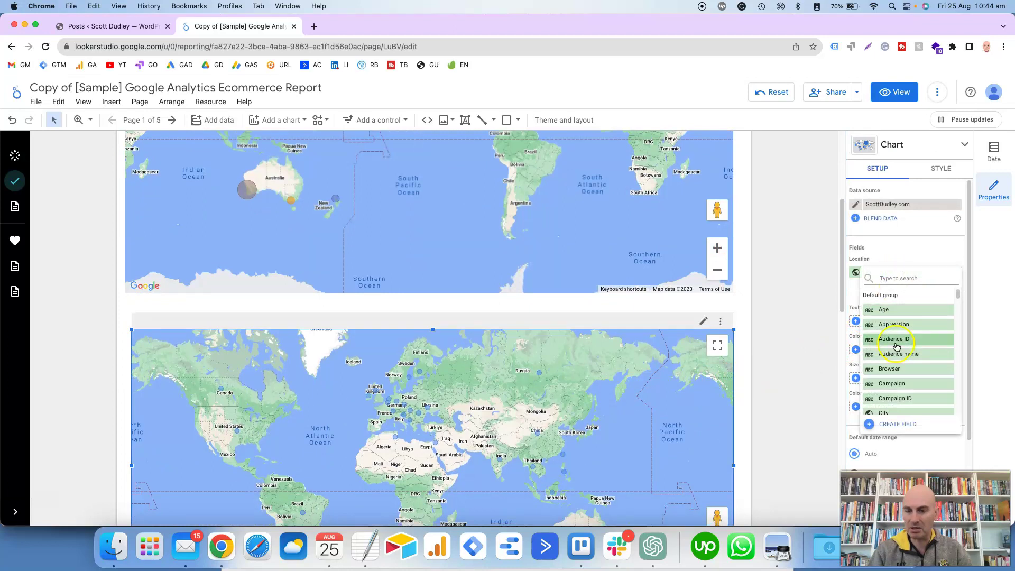
scroll(898, 351, down, 1)
scroll(899, 351, down, 2)
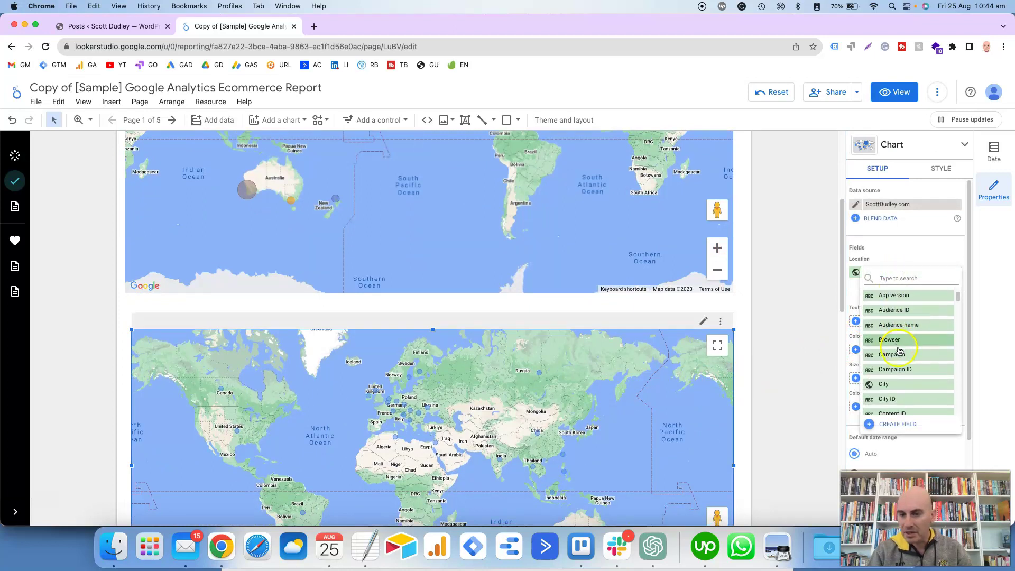
click(893, 359)
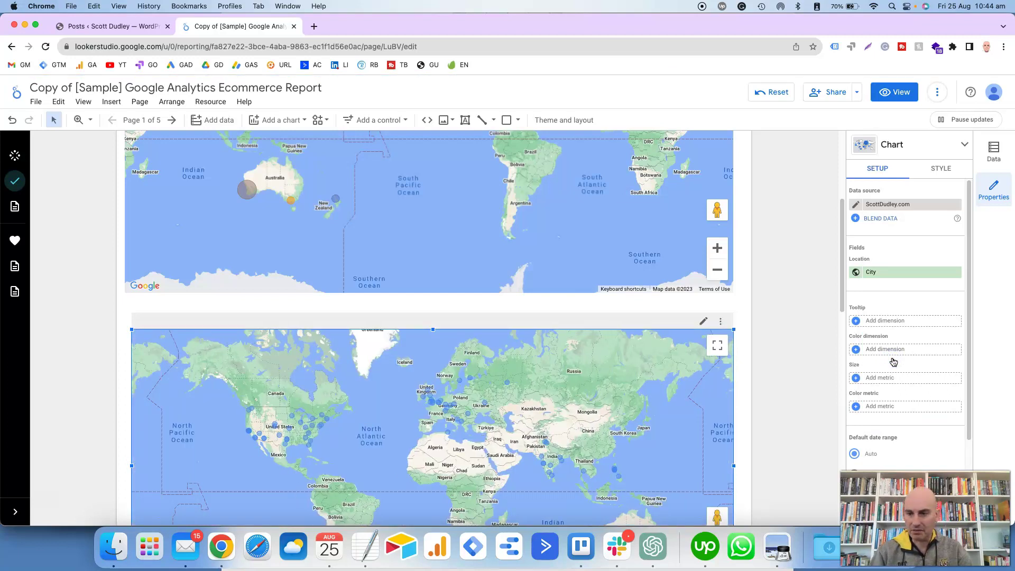
Step: Add City as the Color dimension and Active users as the bubble Size metric
click(665, 256)
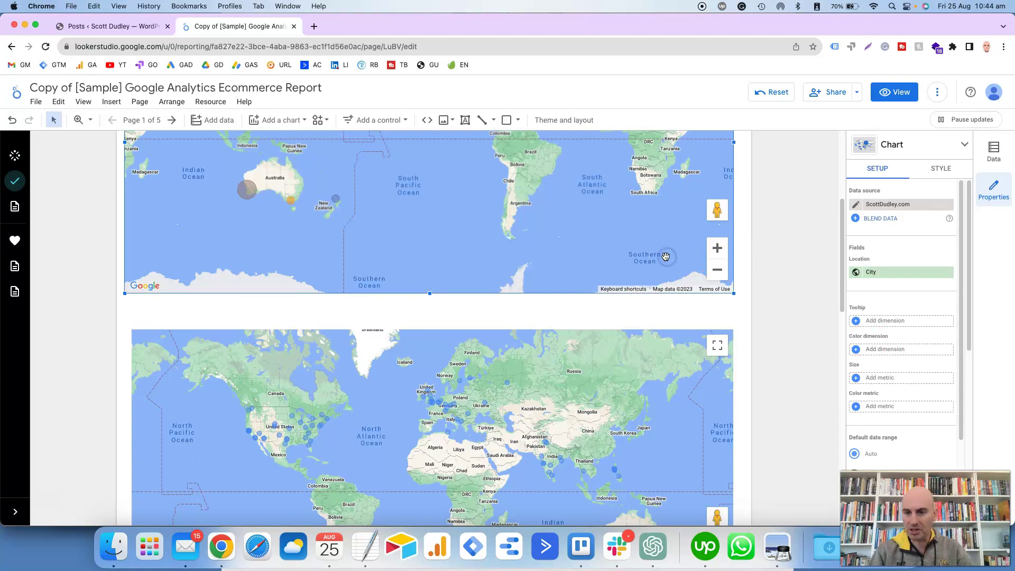
click(657, 241)
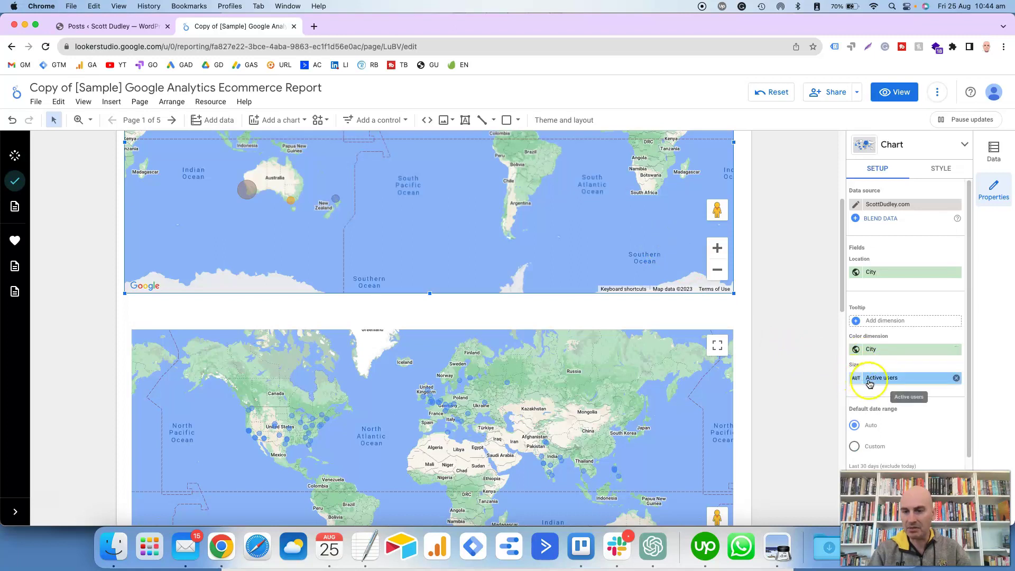
click(640, 394)
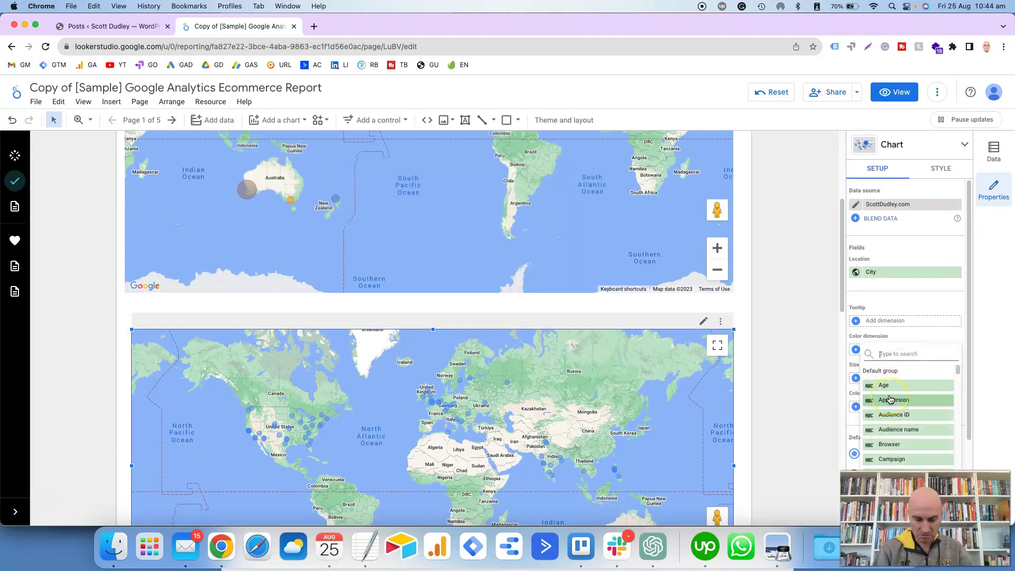
text(city)
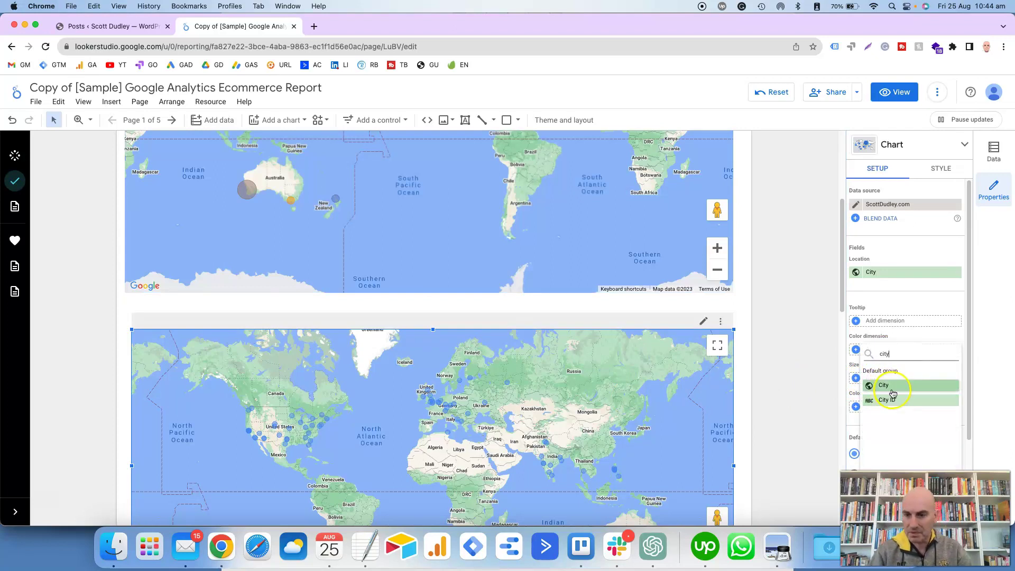
click(891, 387)
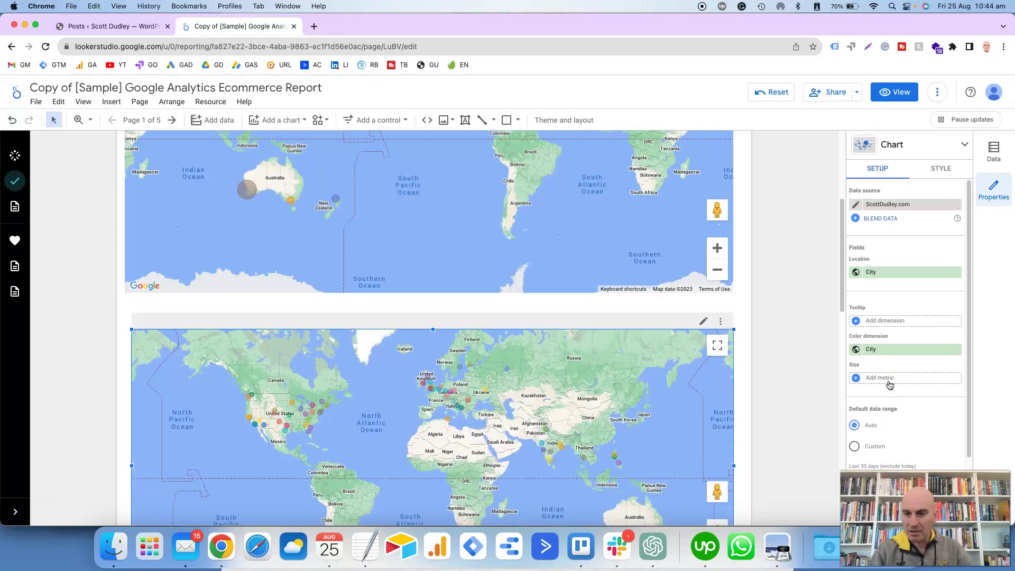
click(889, 383)
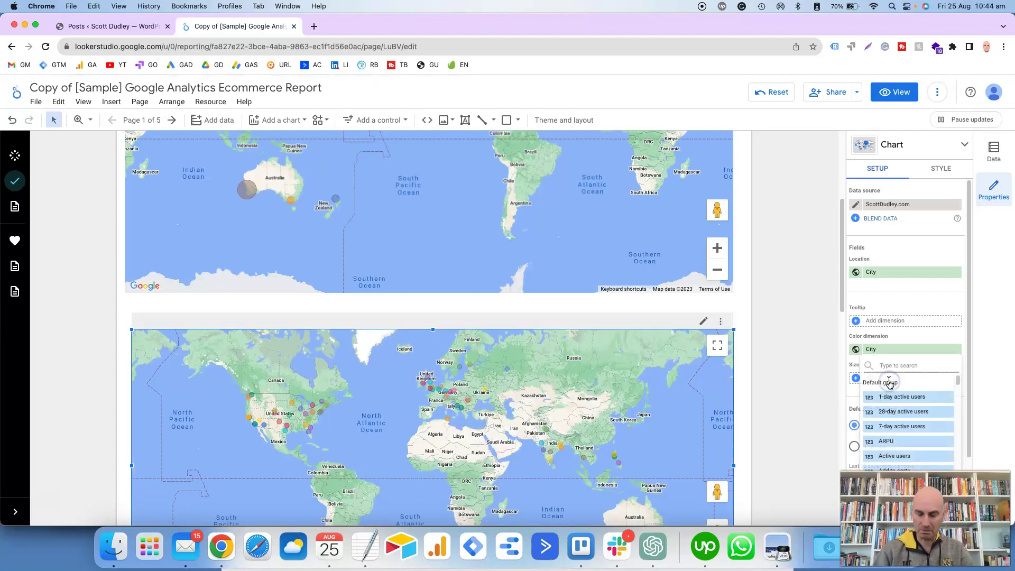
text(active)
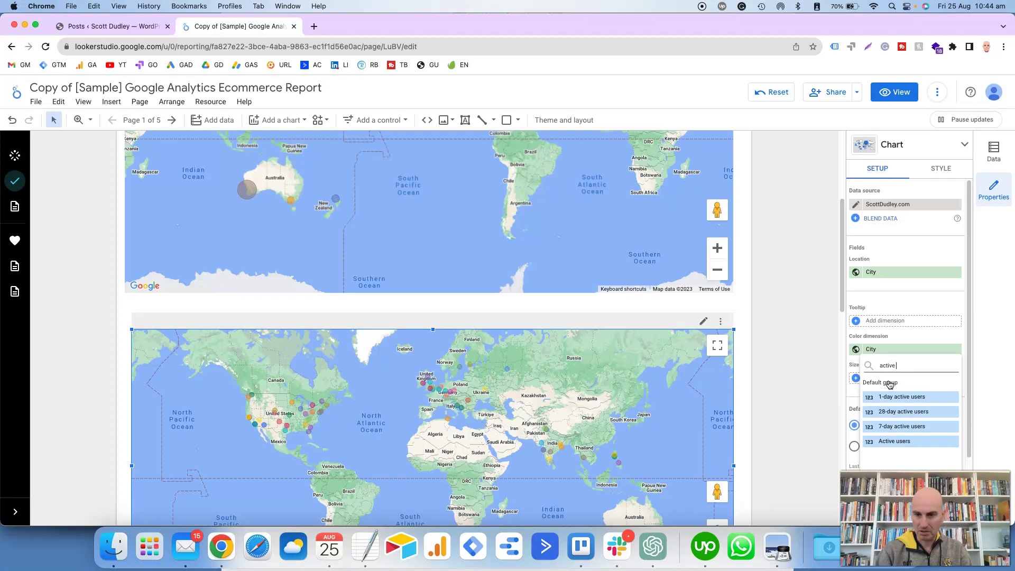
text( users)
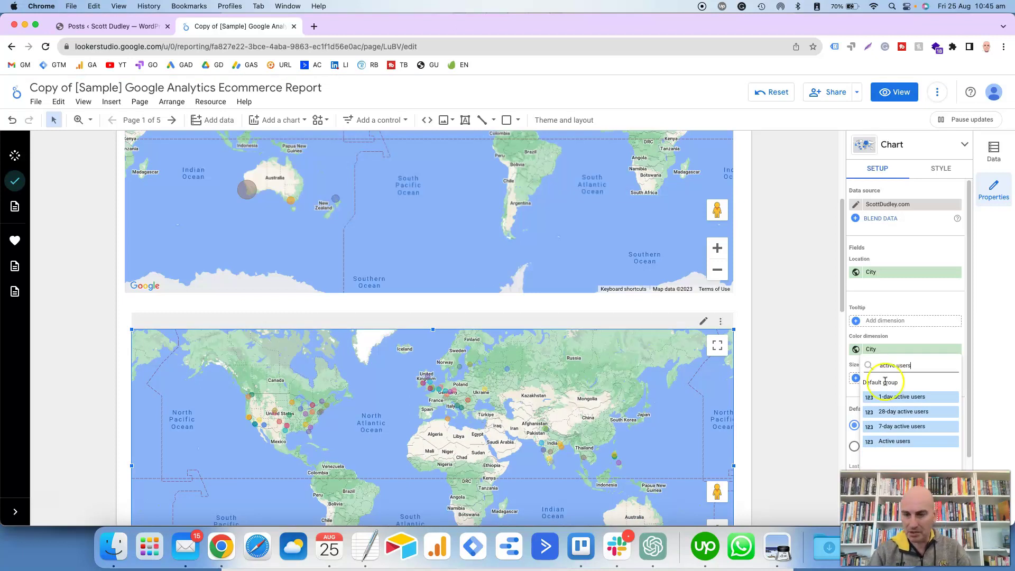
click(889, 440)
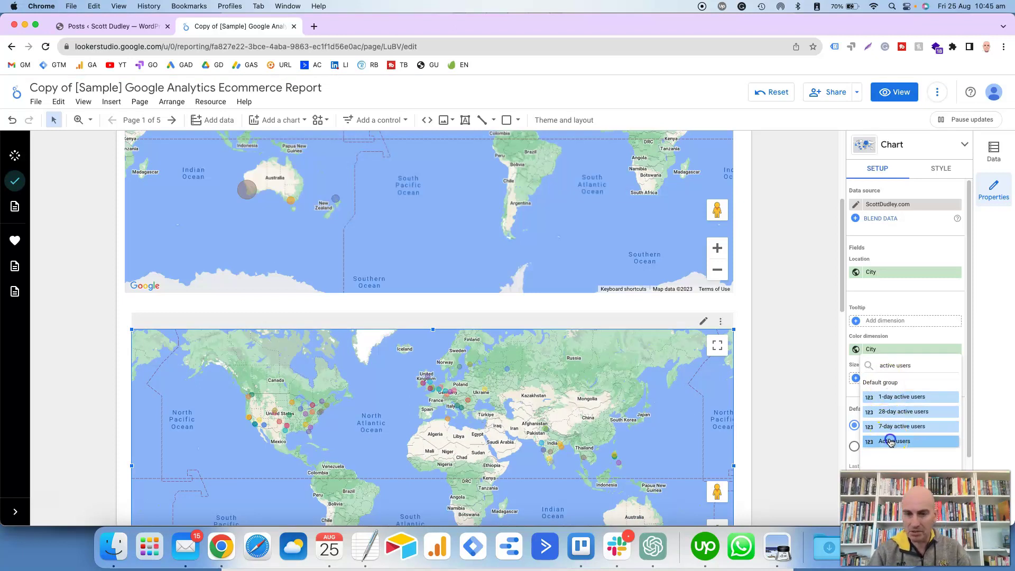
Step: Deselect the map and scroll to view the city bubbles plotted worldwide
click(797, 368)
scroll(797, 368, down, 5)
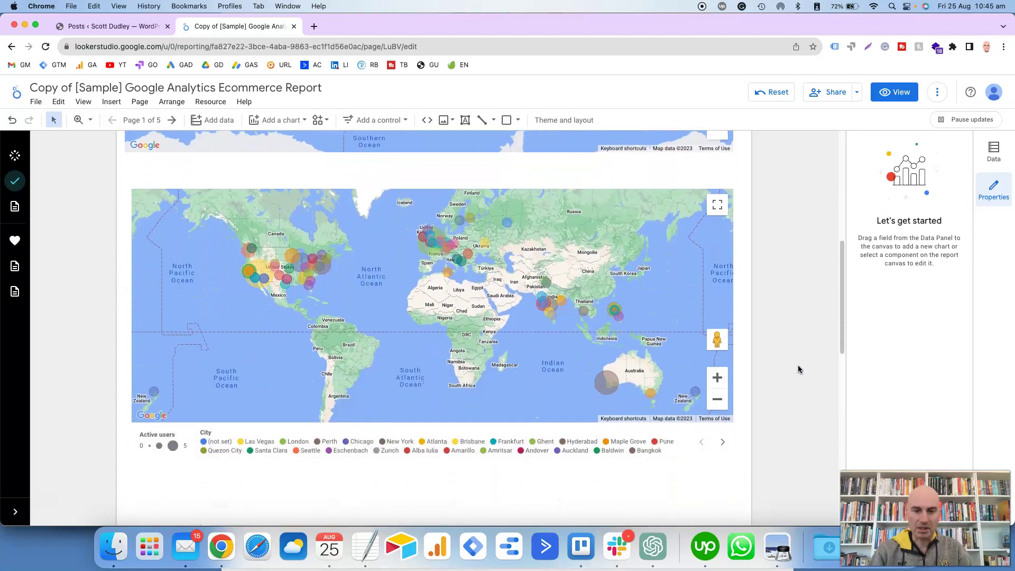
scroll(798, 368, up, 10)
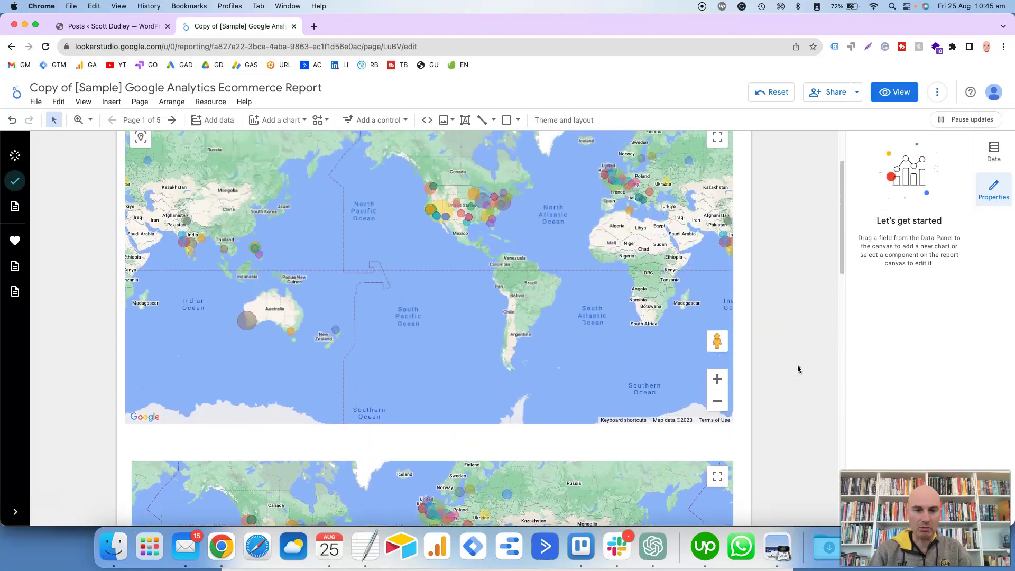
scroll(798, 369, down, 6)
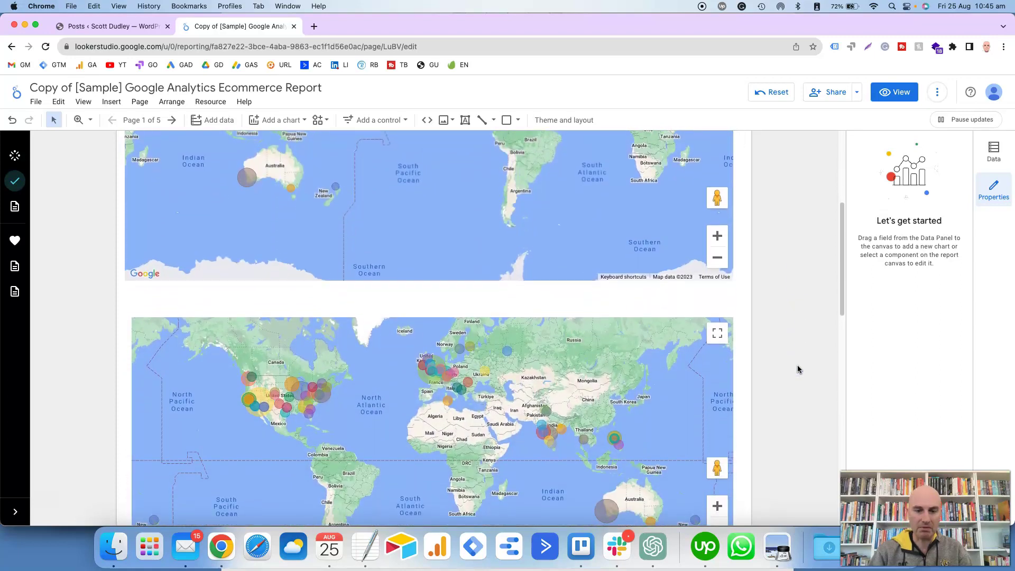
scroll(798, 368, up, 3)
scroll(797, 369, down, 6)
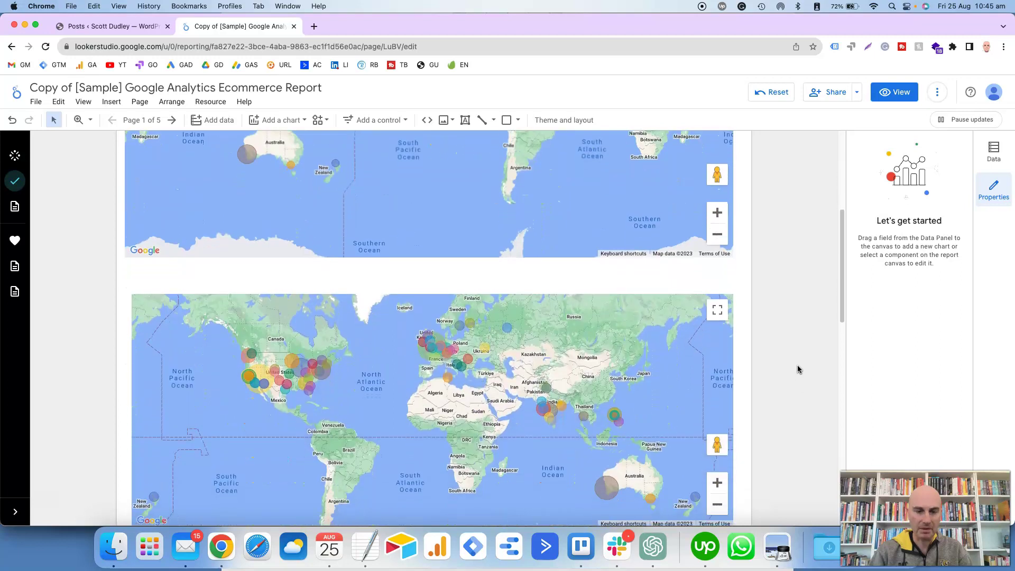
scroll(797, 369, down, 2)
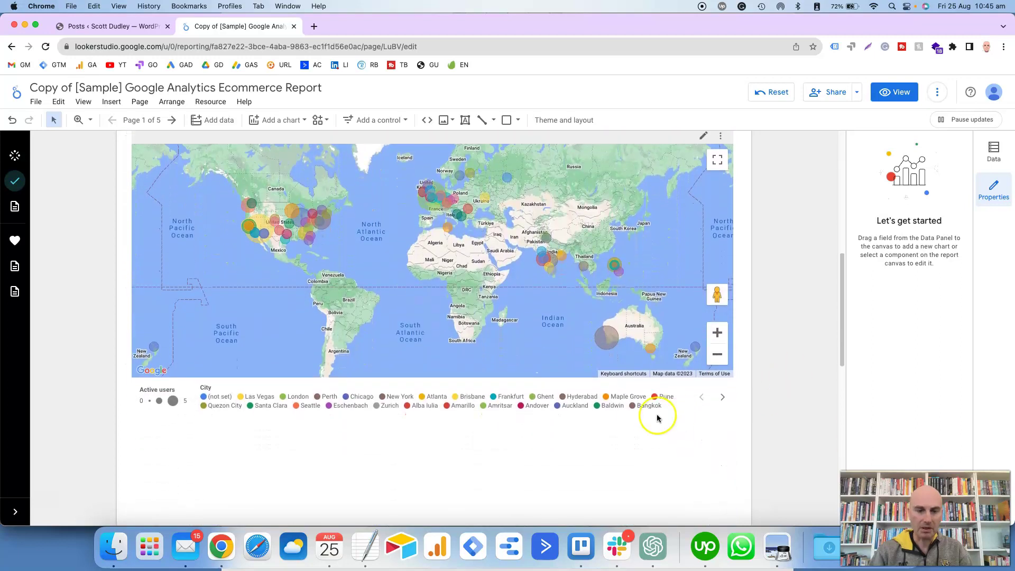
Step: Page the City legend forward twice, then back one page to the Leeds page
click(536, 403)
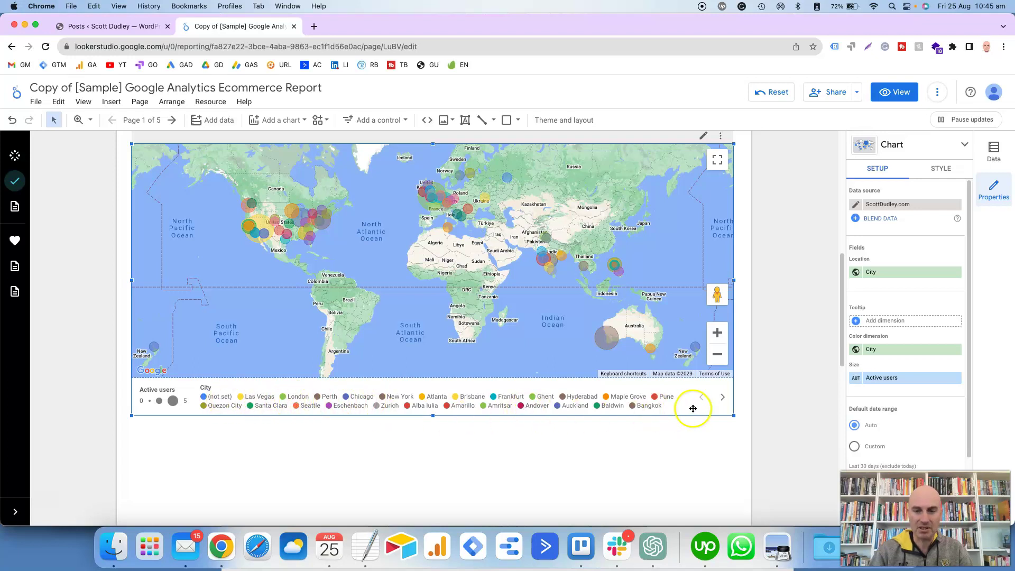
click(723, 399)
click(723, 399)
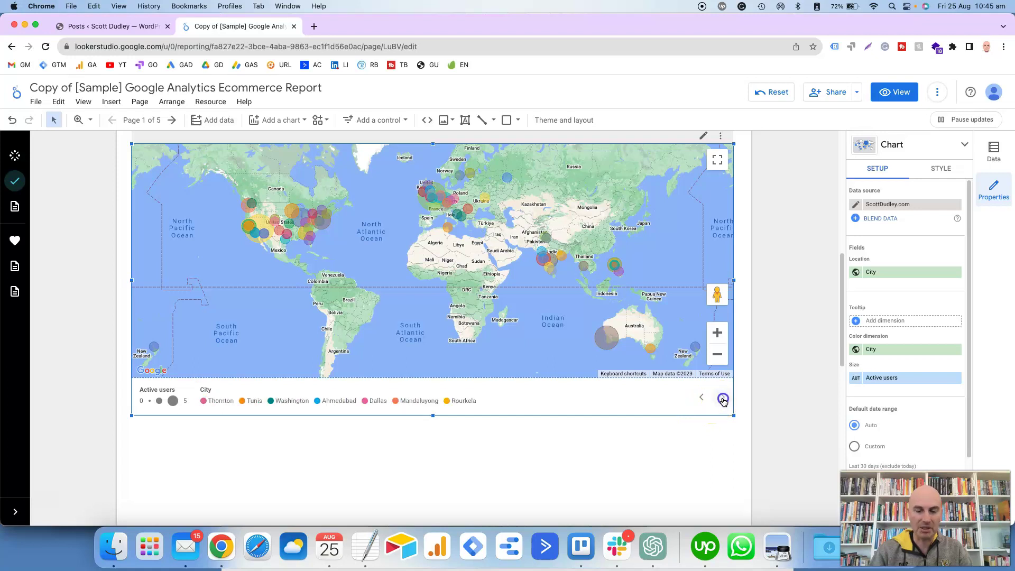
click(702, 400)
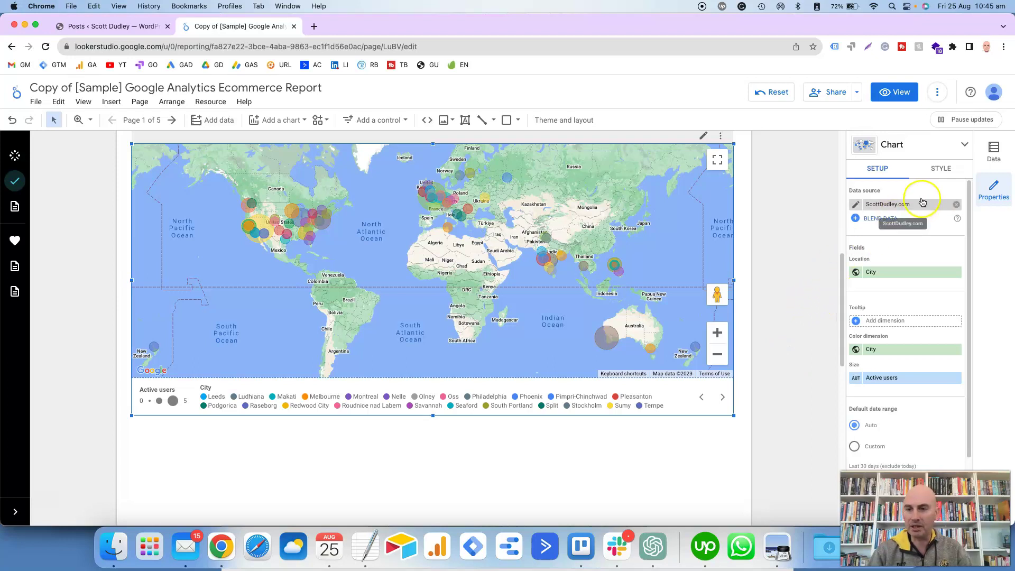
Step: Set the City Color Legend position to None in the map's Style options
click(939, 168)
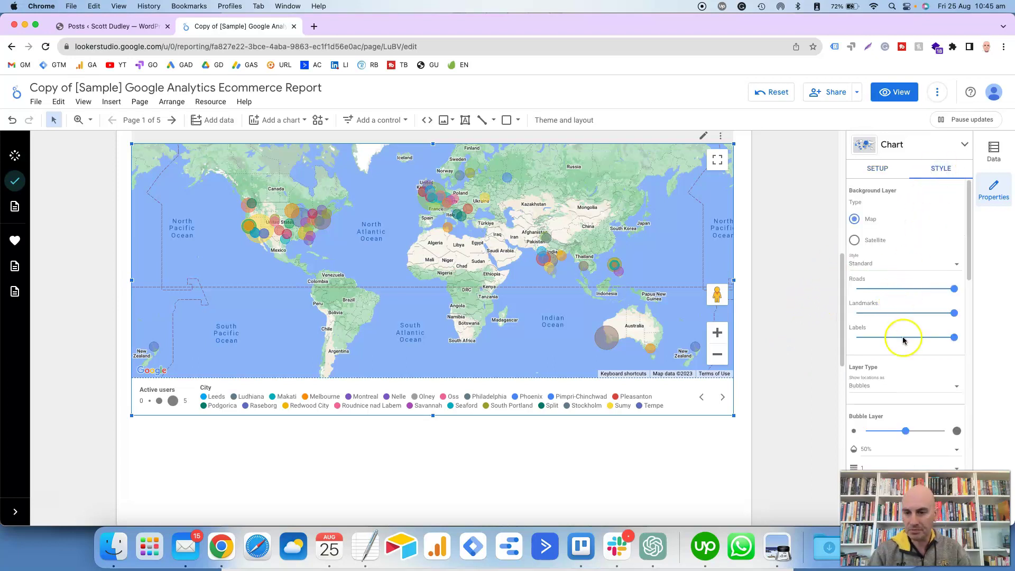
scroll(908, 343, down, 1)
scroll(909, 344, down, 6)
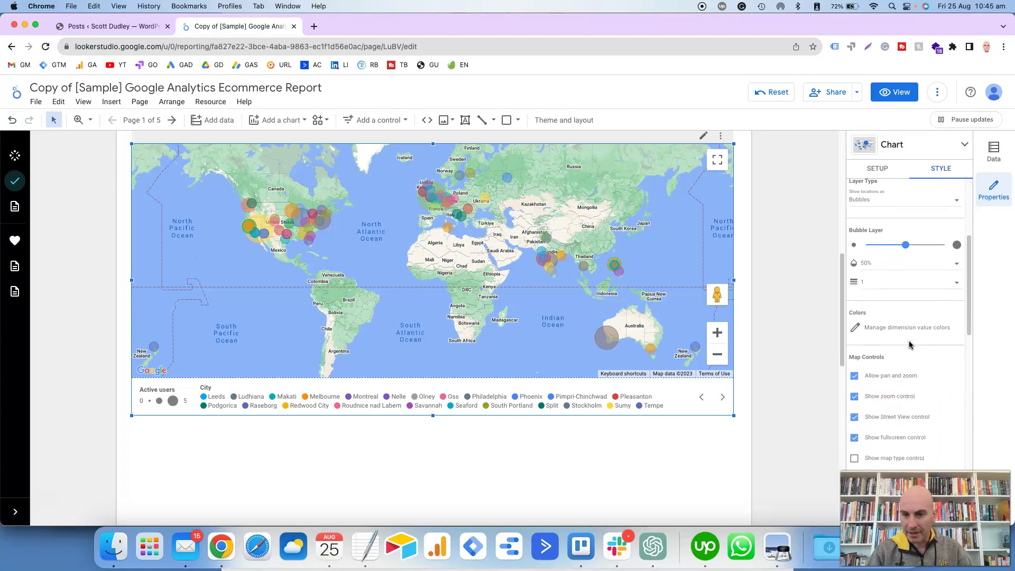
scroll(909, 345, down, 9)
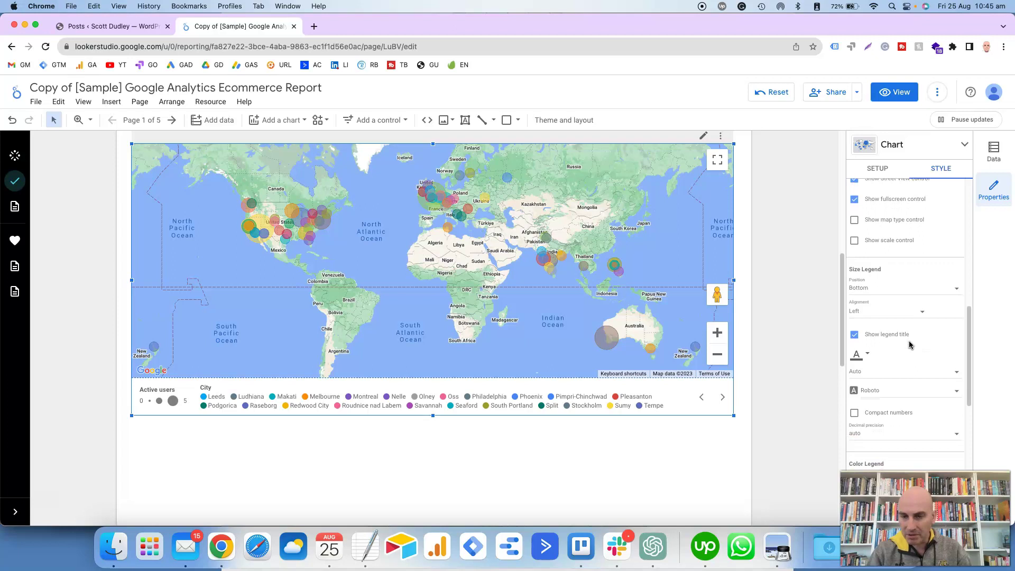
scroll(908, 344, down, 9)
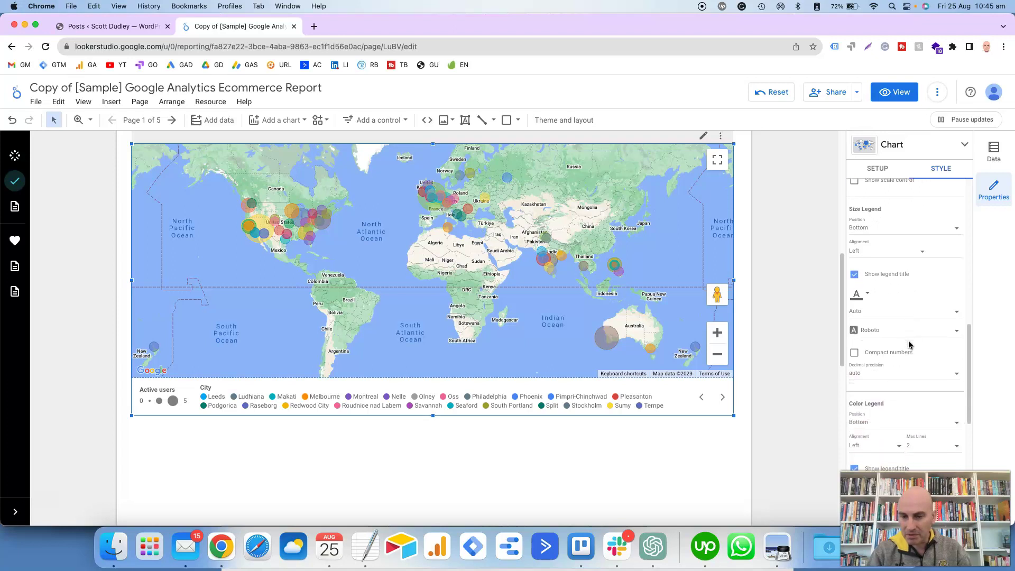
scroll(908, 344, down, 1)
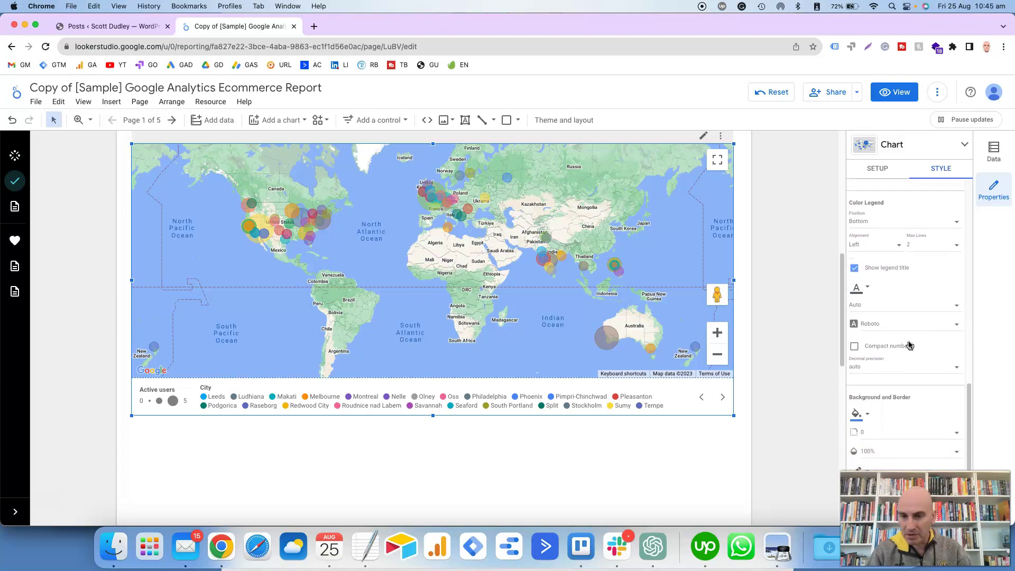
click(879, 294)
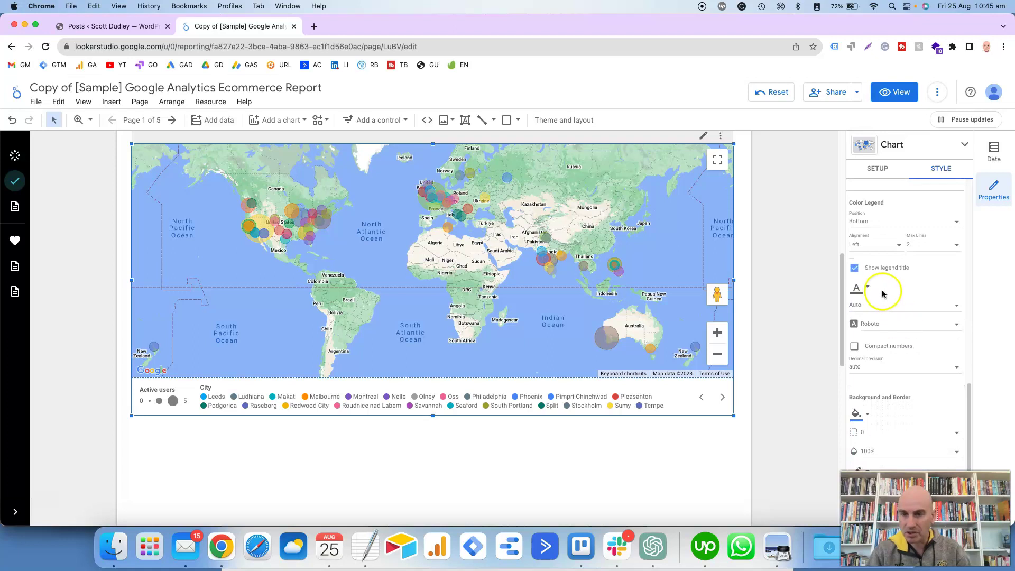
scroll(891, 303, down, 3)
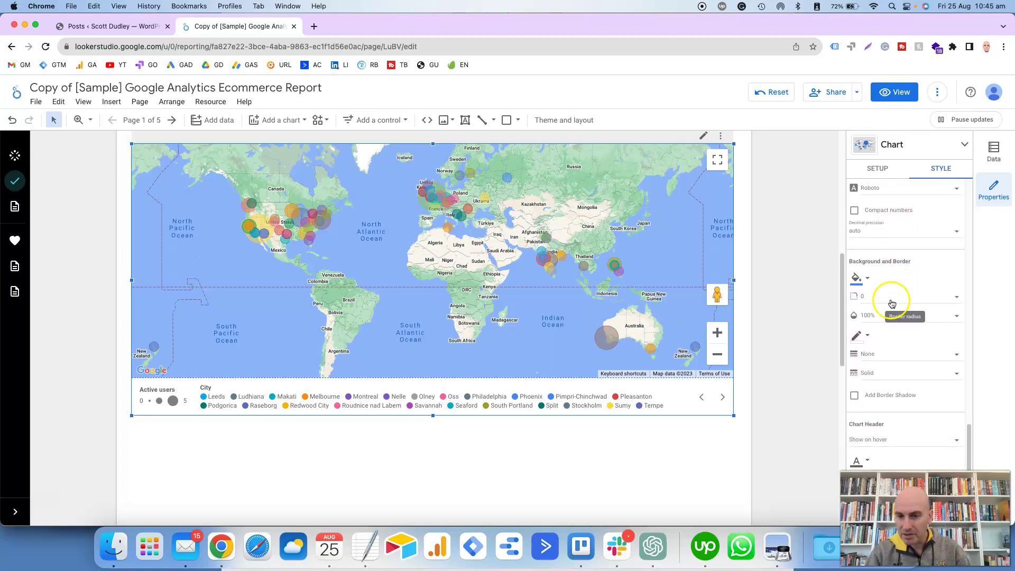
scroll(891, 303, up, 6)
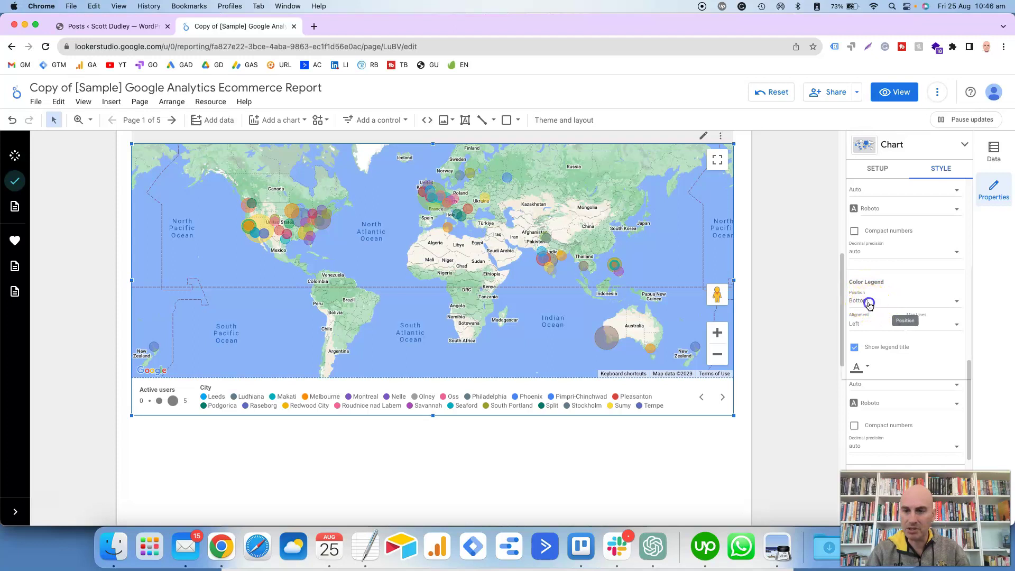
click(869, 305)
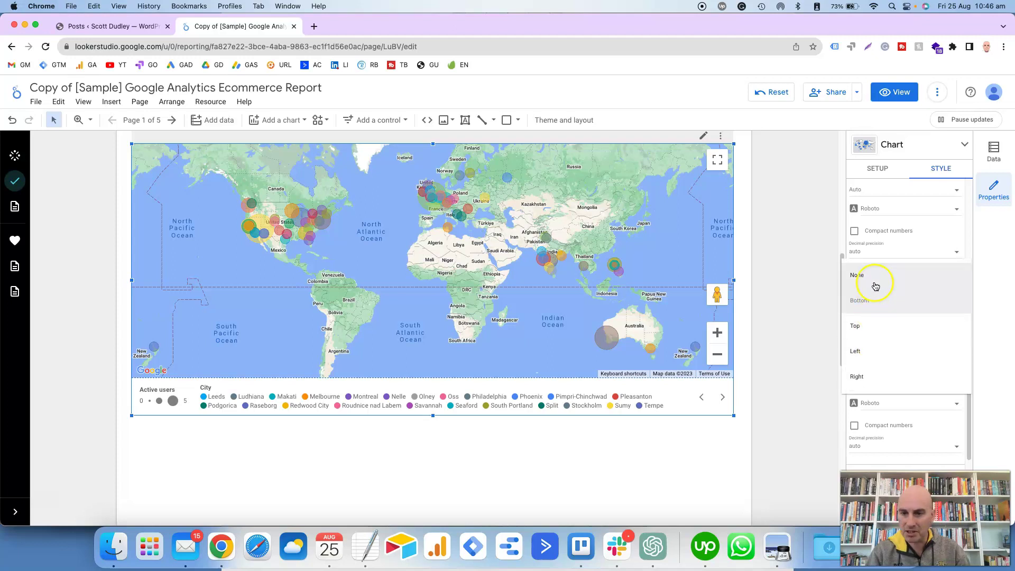
click(875, 286)
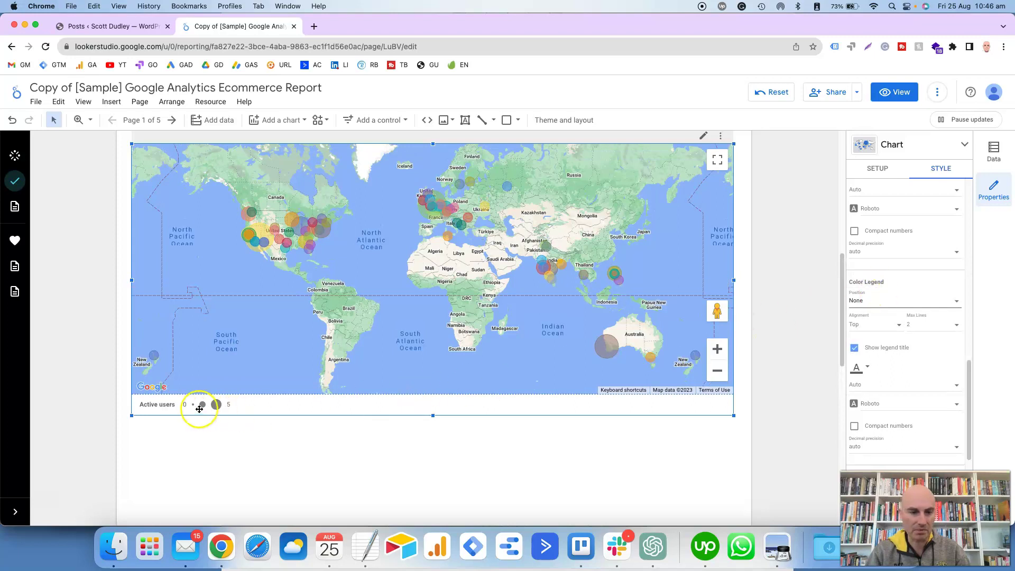
Step: Set the Active users Size Legend position to None
scroll(891, 341, up, 3)
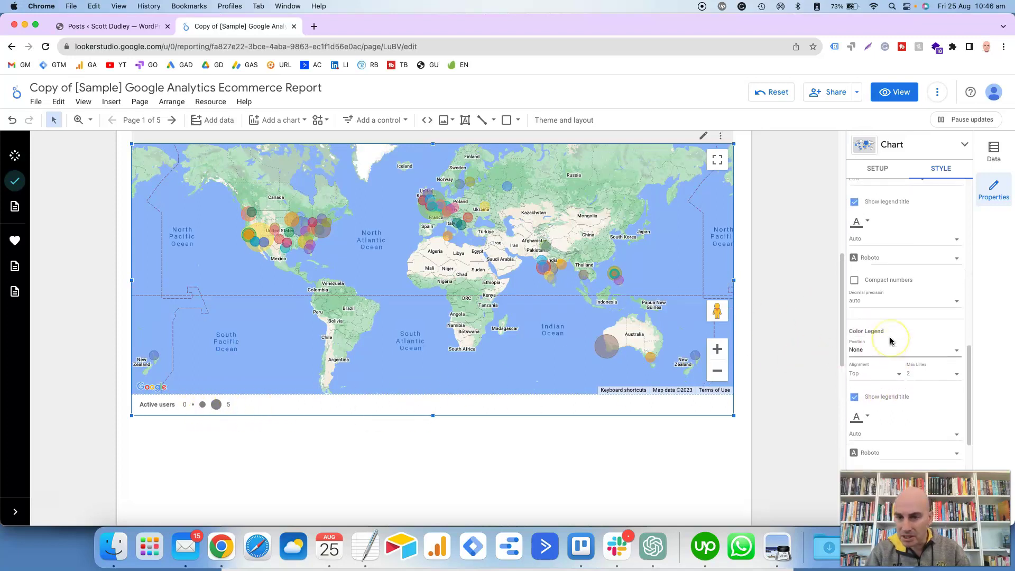
scroll(890, 341, up, 2)
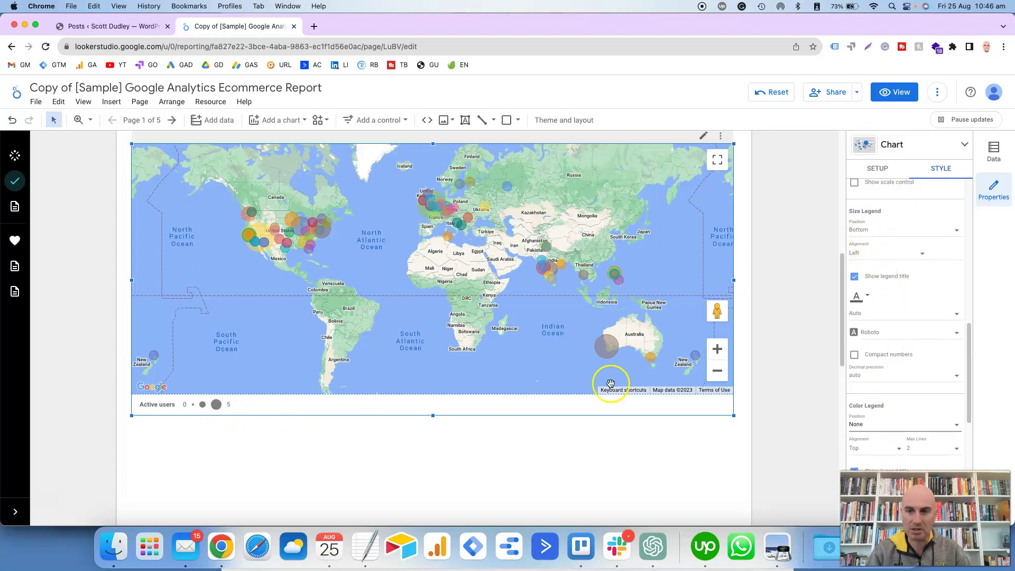
click(864, 234)
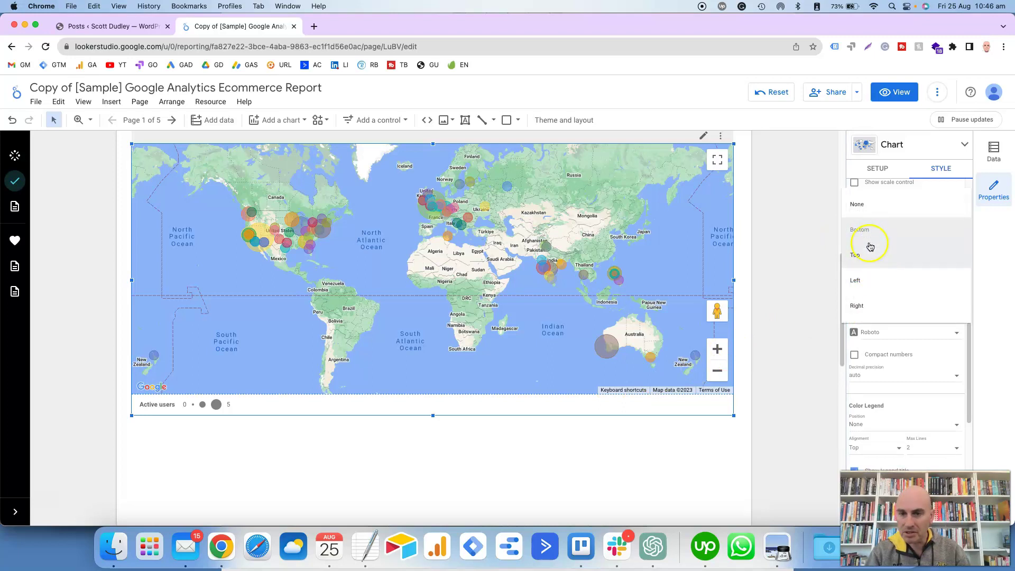
click(867, 207)
scroll(807, 298, up, 5)
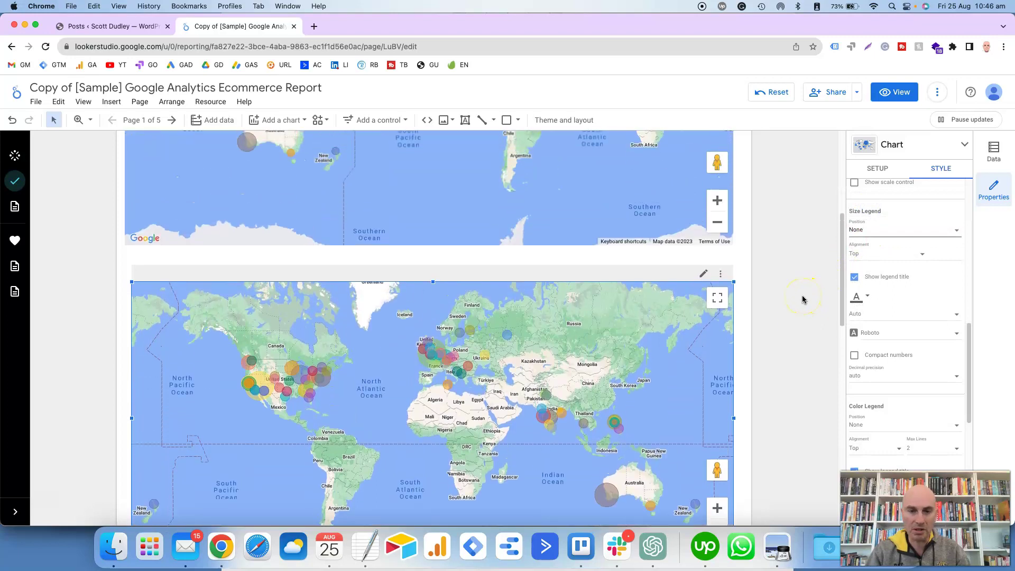
scroll(803, 299, up, 2)
scroll(803, 299, down, 3)
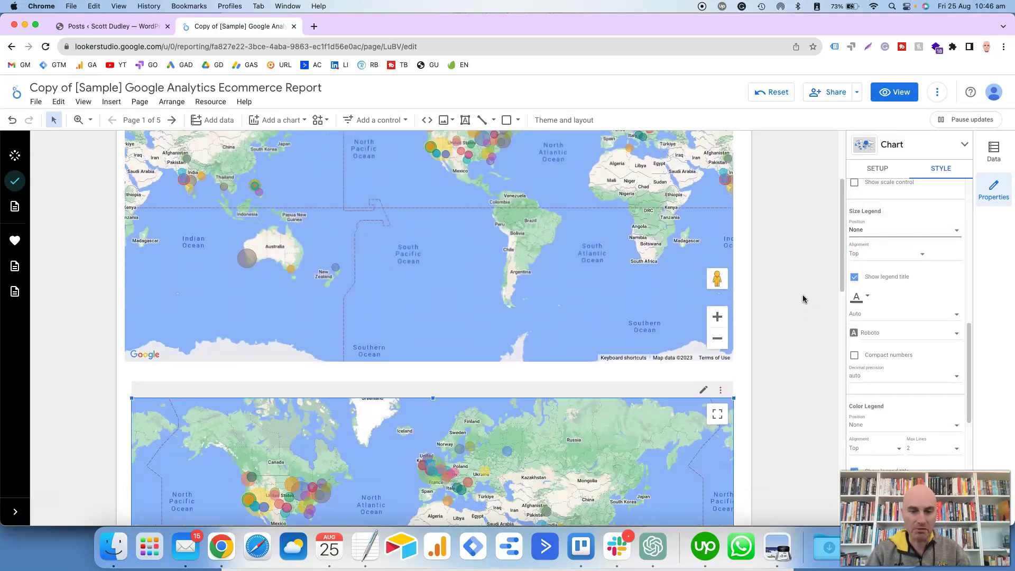
scroll(803, 299, up, 2)
scroll(803, 299, up, 2)
scroll(803, 299, down, 3)
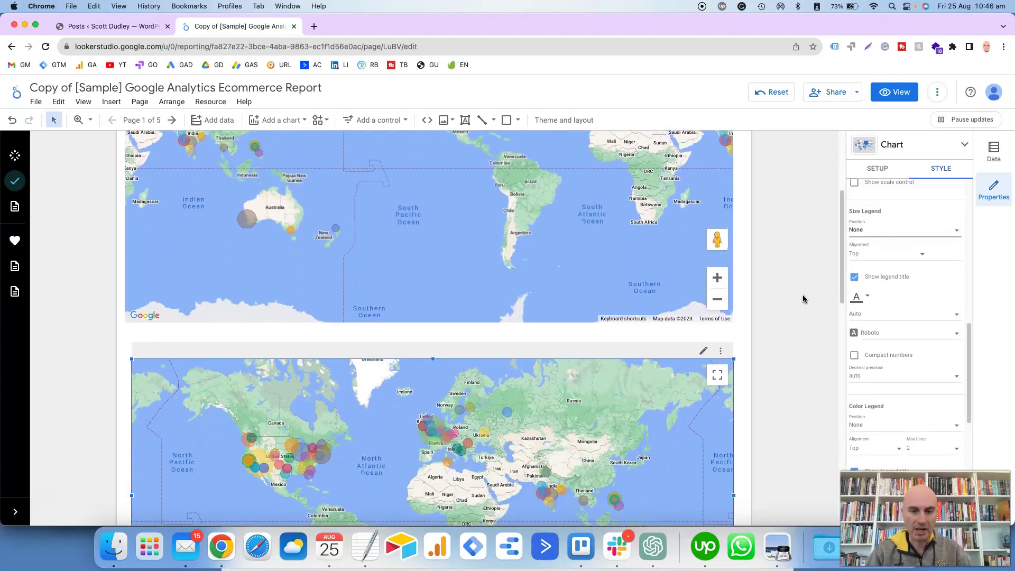
scroll(803, 299, up, 3)
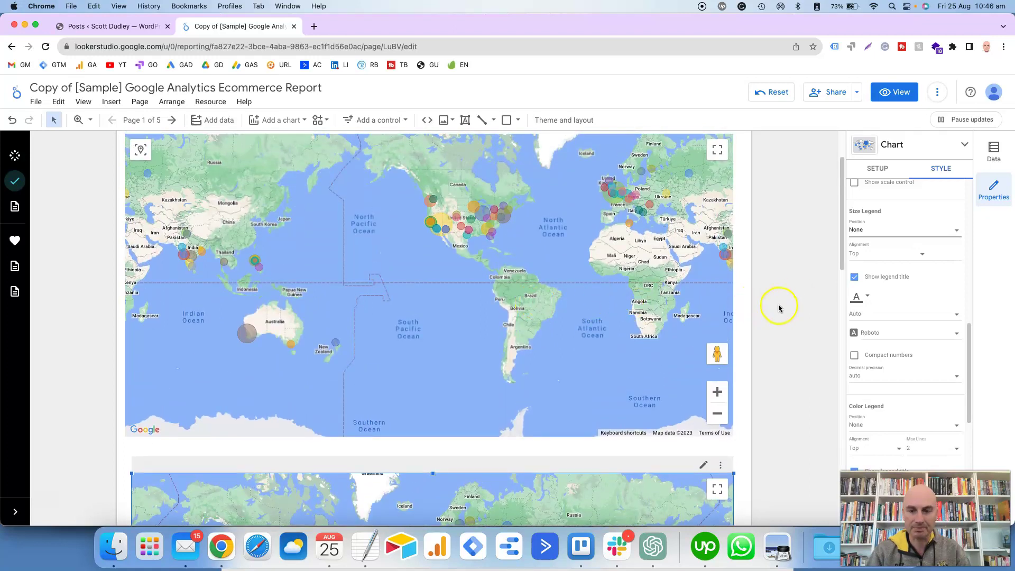
scroll(779, 306, down, 3)
scroll(779, 307, down, 2)
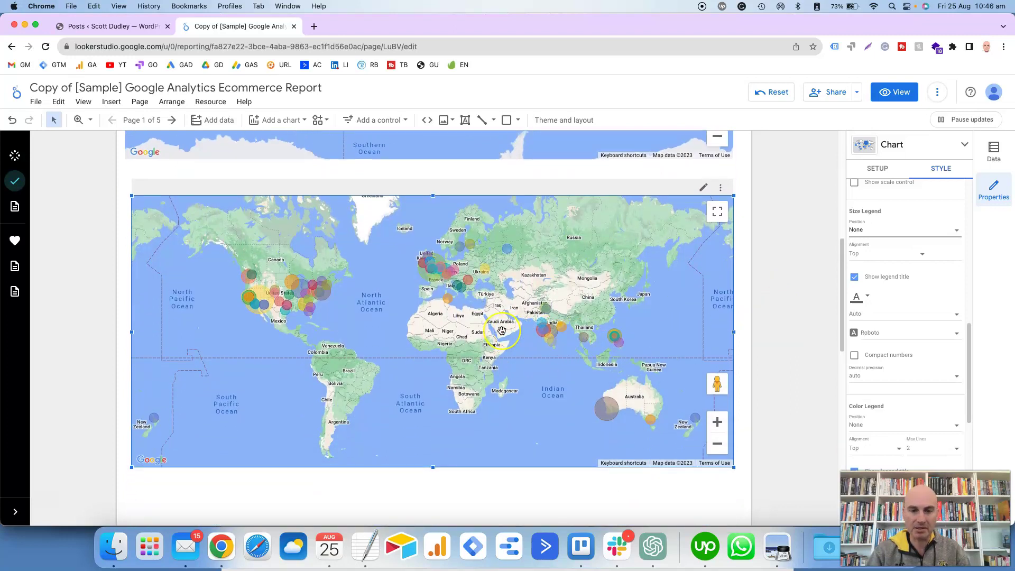
scroll(502, 330, down, 2)
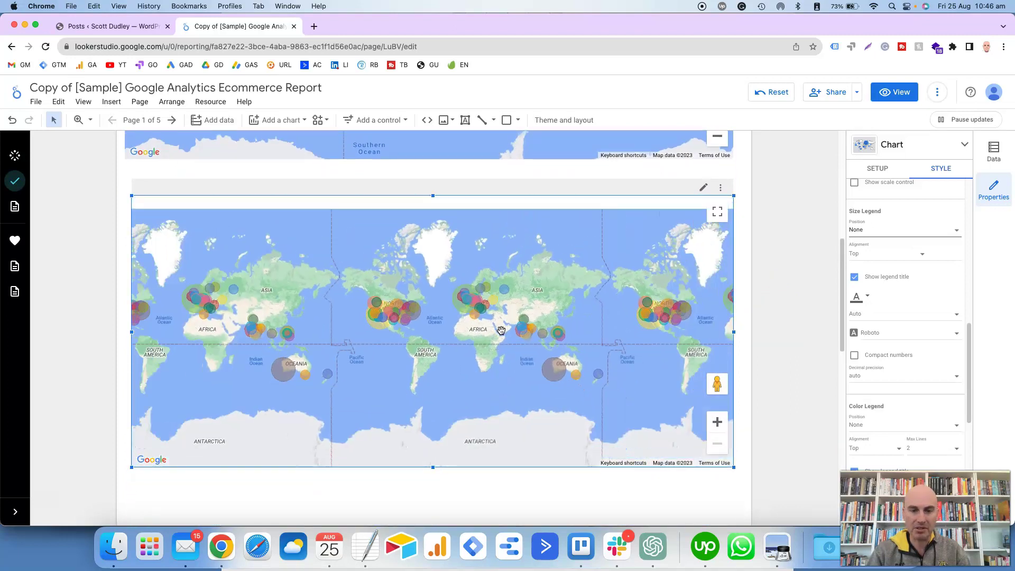
scroll(501, 330, up, 2)
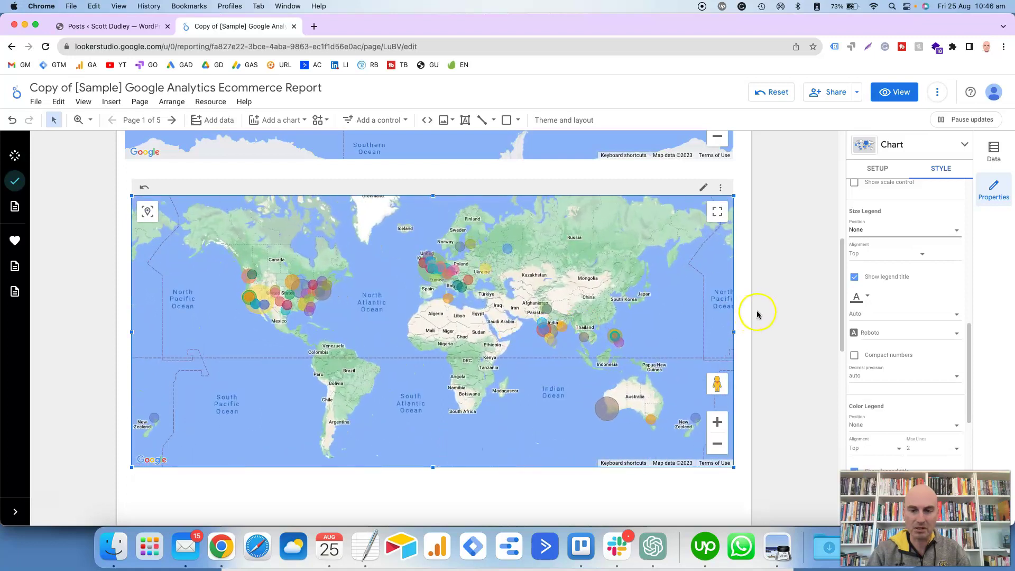
scroll(765, 313, up, 2)
scroll(764, 313, down, 5)
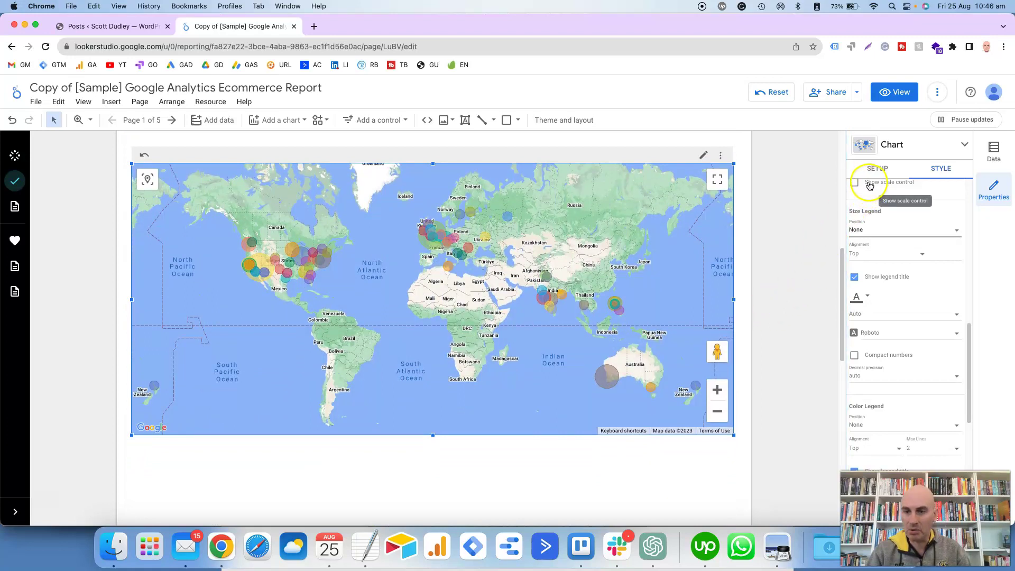
click(875, 170)
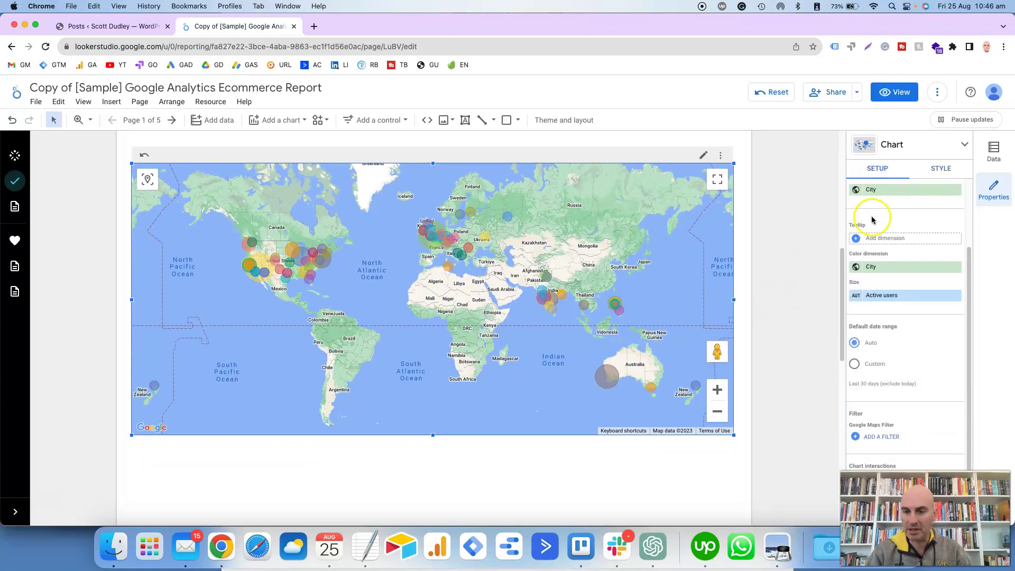
click(881, 238)
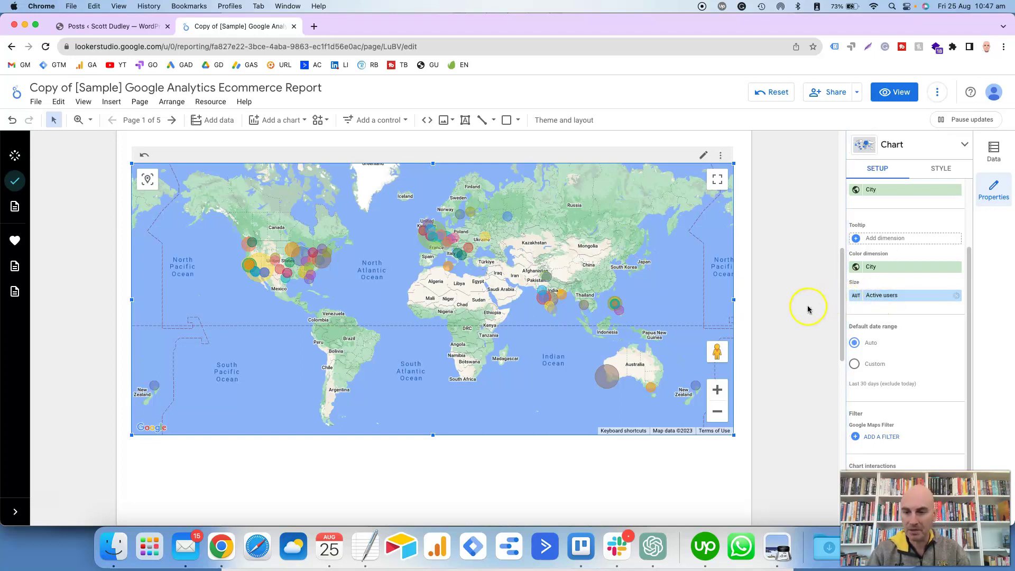
scroll(804, 303, down, 2)
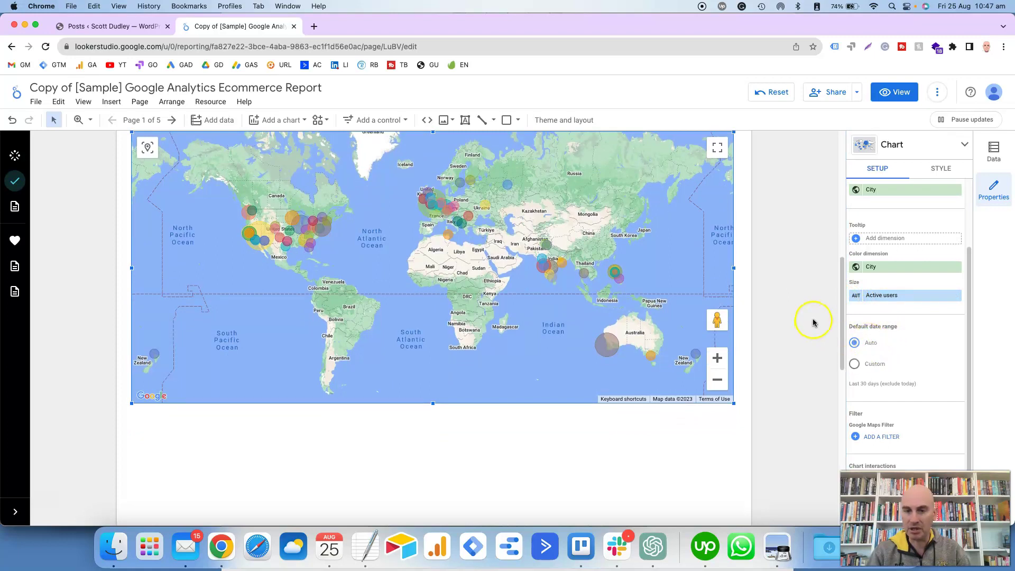
scroll(814, 322, up, 4)
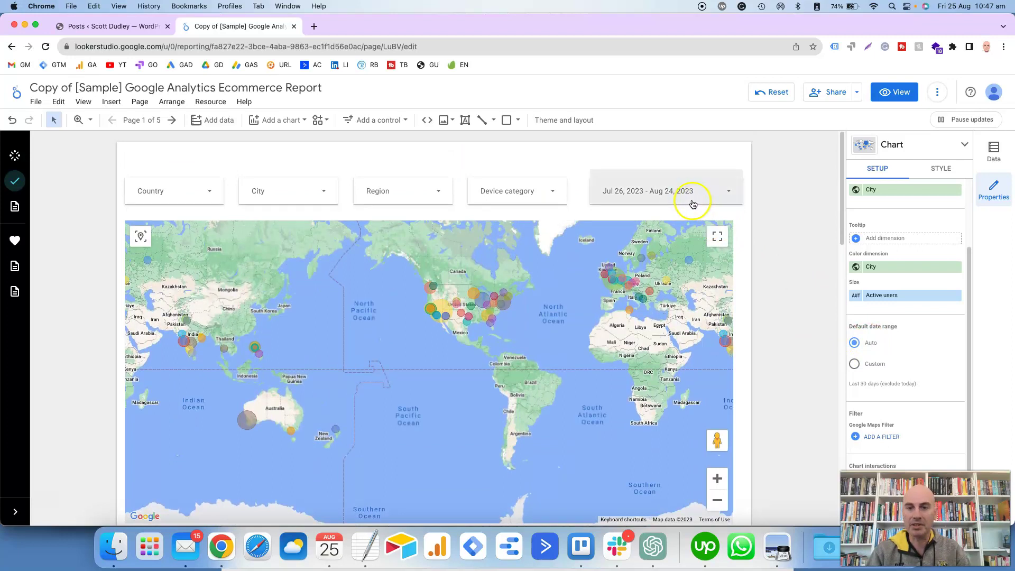
scroll(783, 227, down, 5)
scroll(783, 226, down, 4)
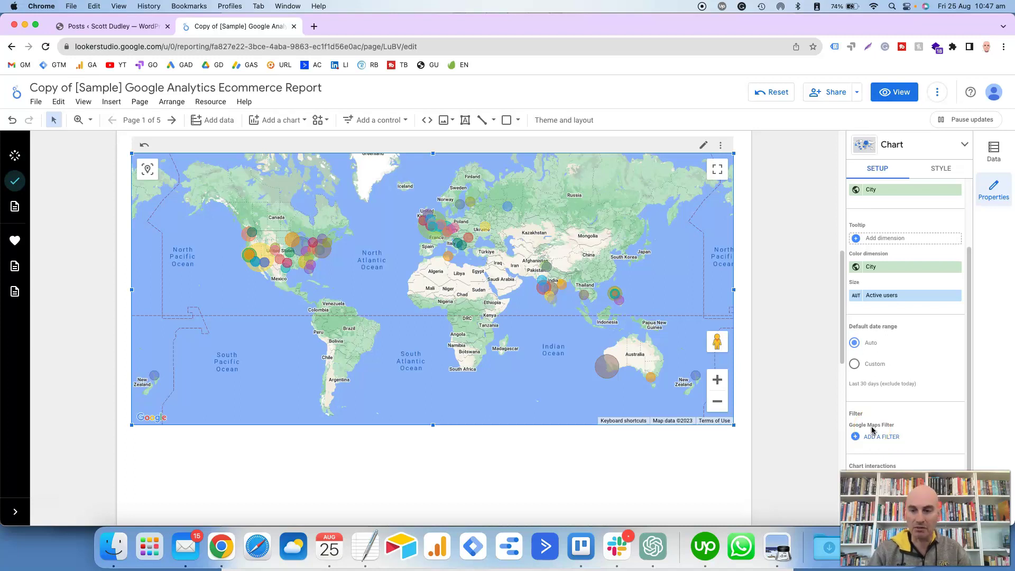
click(668, 373)
click(622, 357)
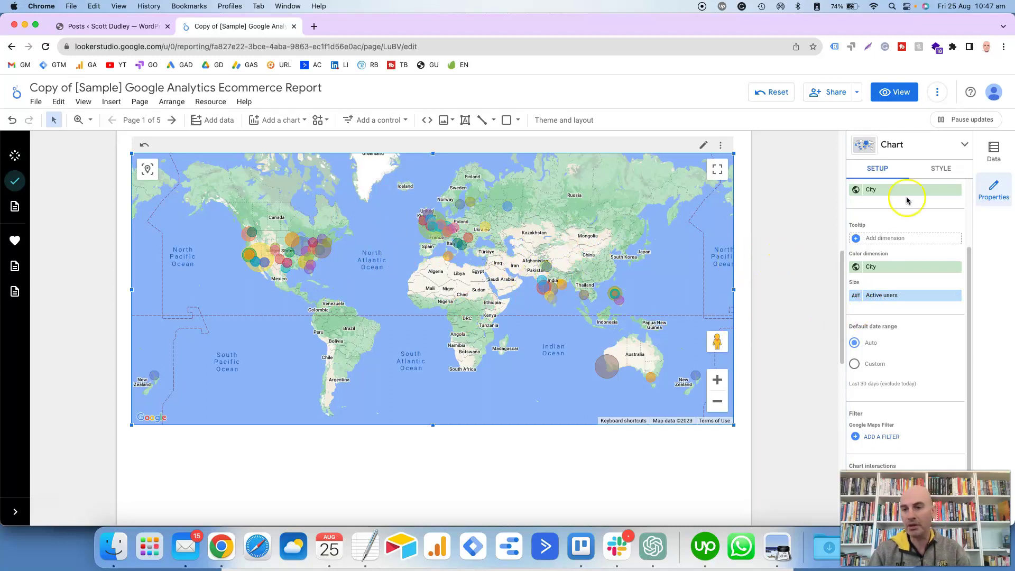
click(935, 177)
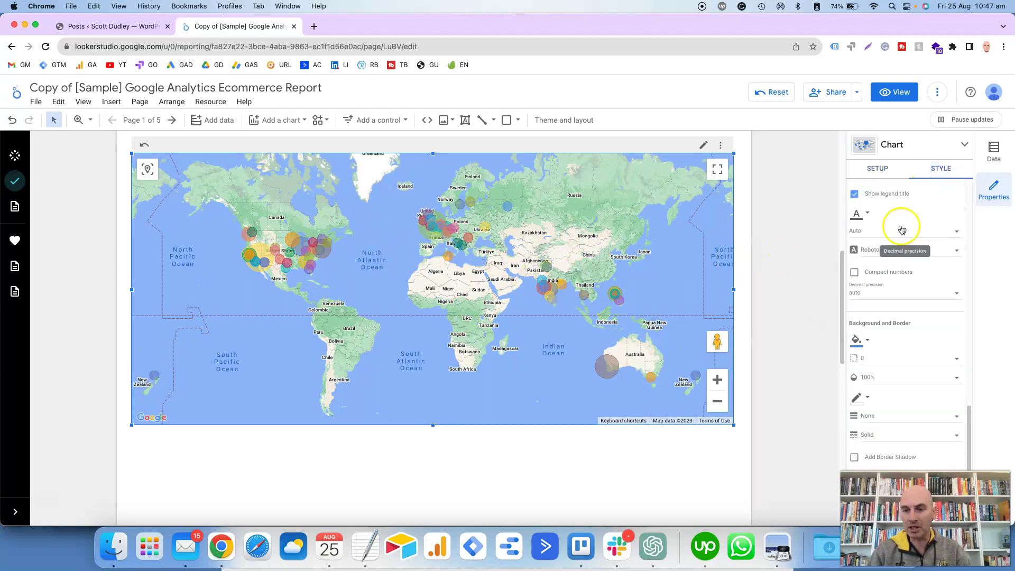
scroll(902, 229, up, 5)
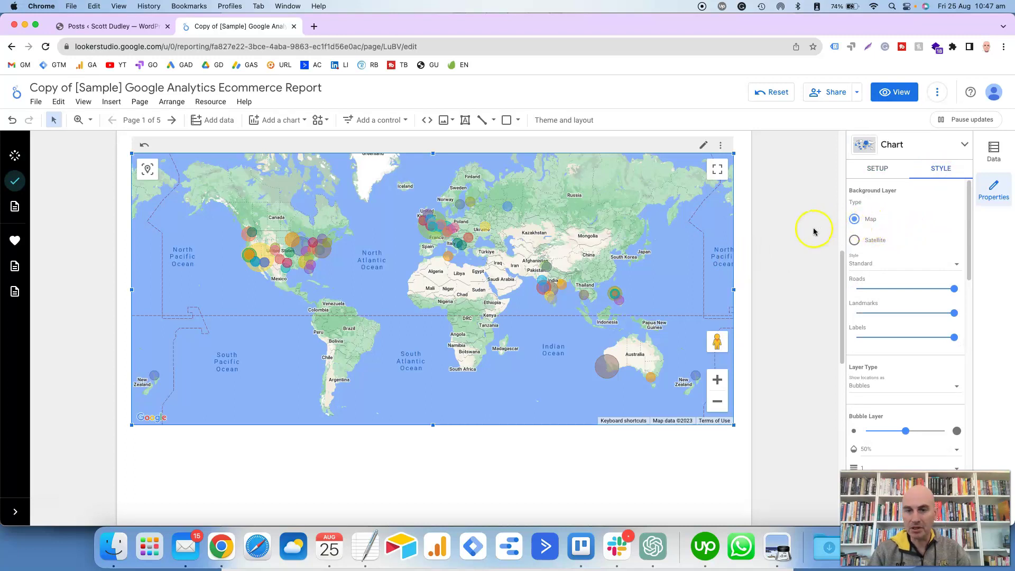
scroll(813, 231, up, 1)
click(854, 240)
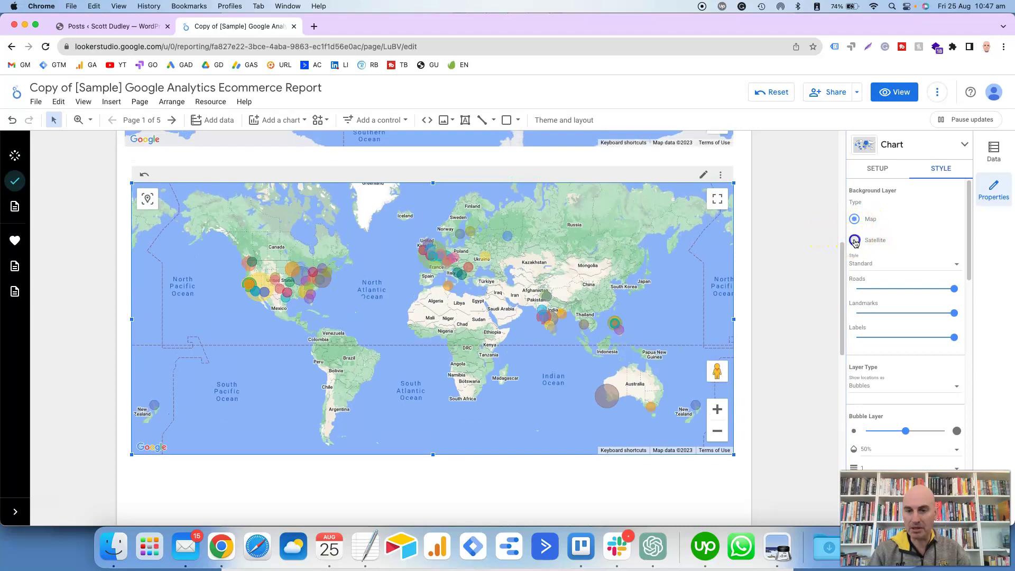
click(854, 219)
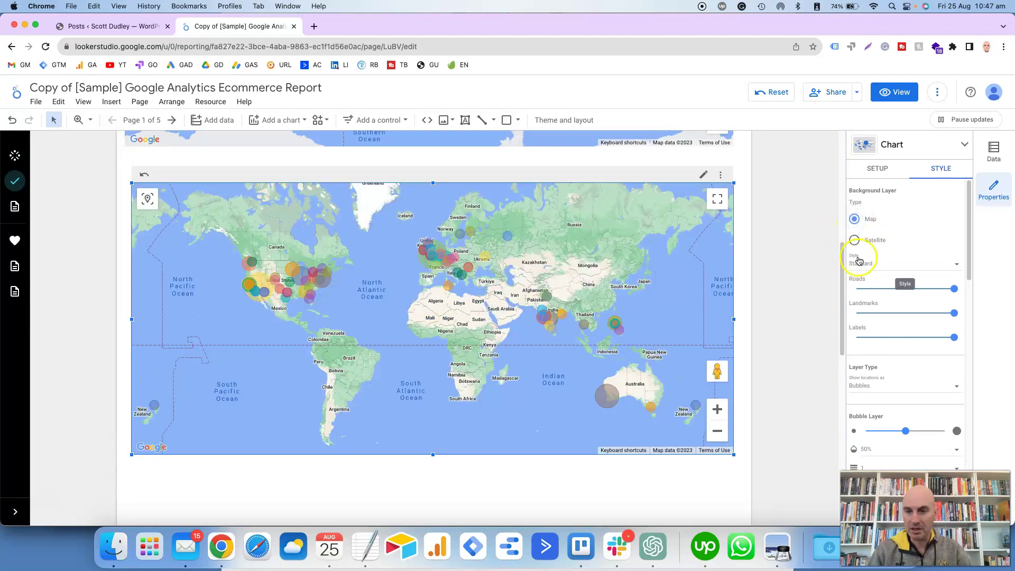
click(861, 265)
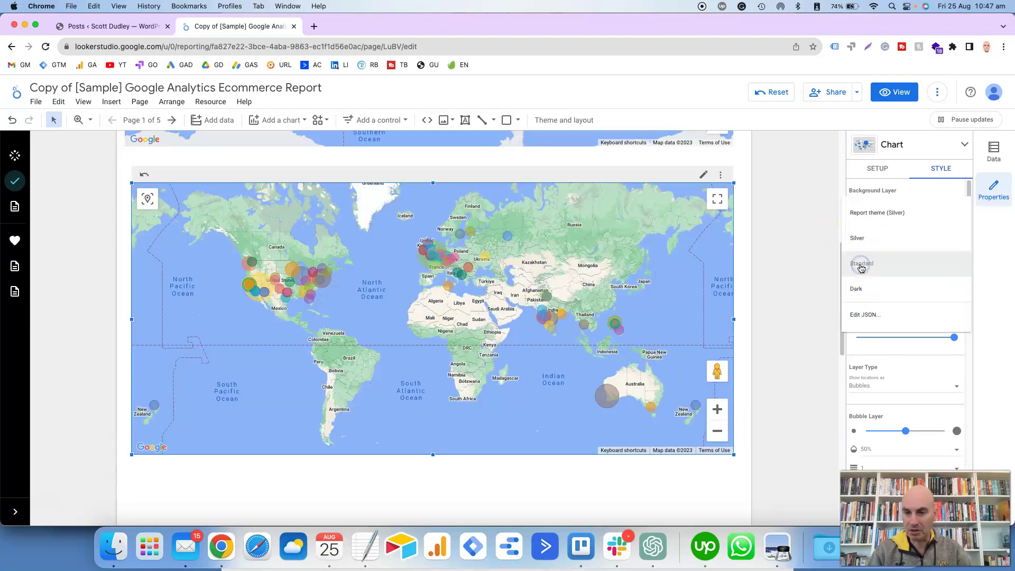
click(859, 264)
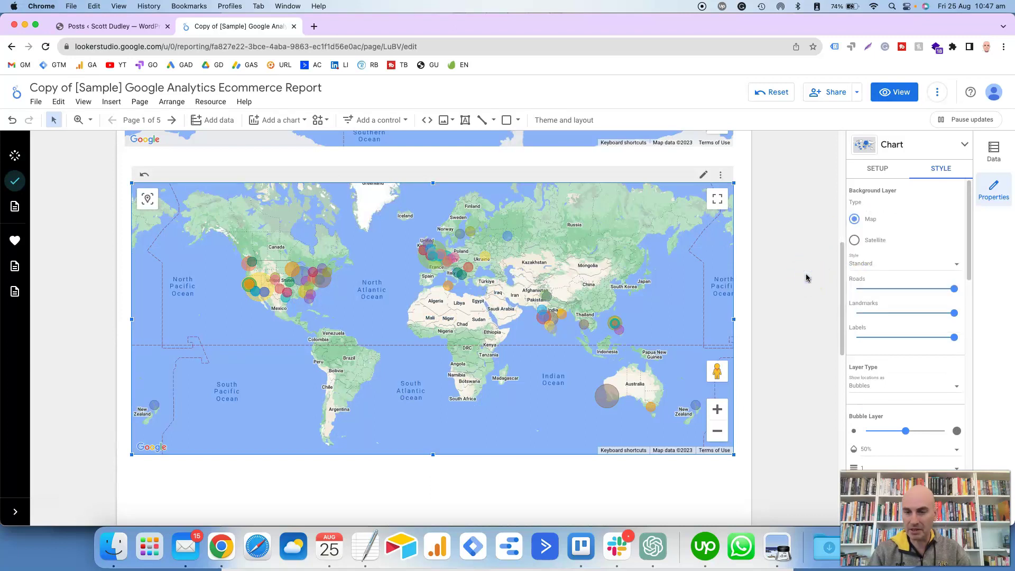
scroll(806, 278, down, 1)
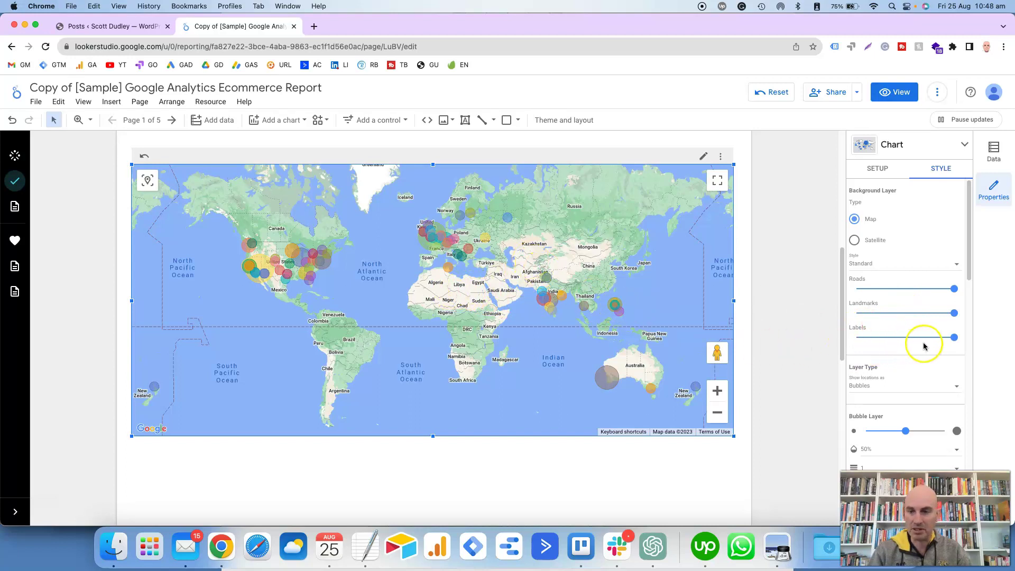
drag(944, 340, 898, 341)
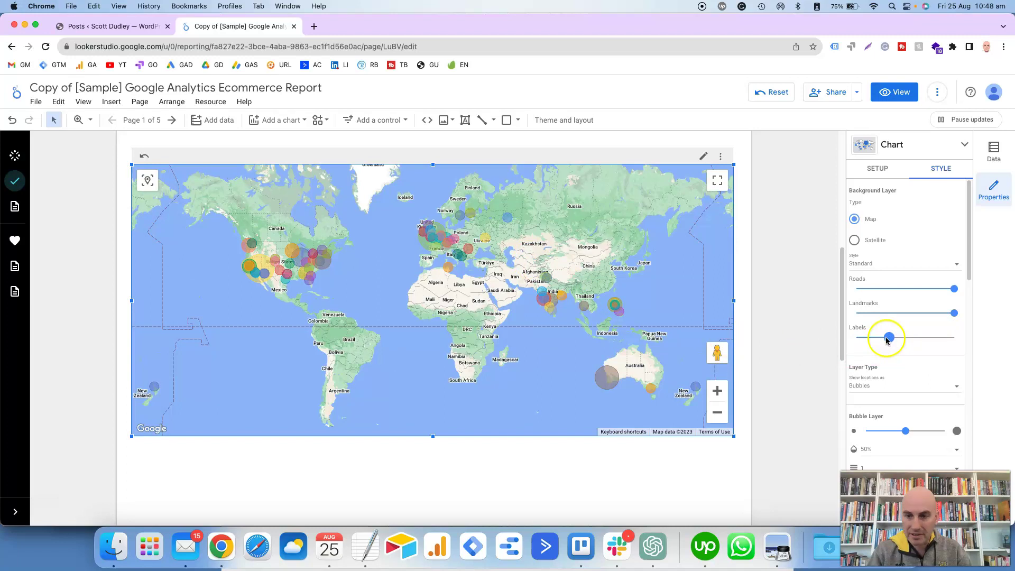
drag(888, 340, 860, 341)
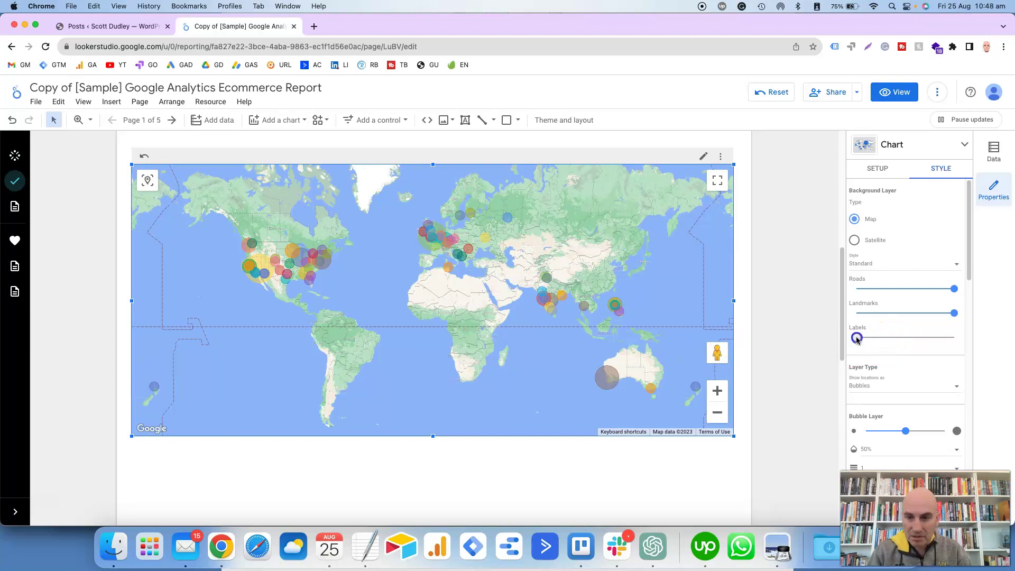
drag(862, 340, 919, 340)
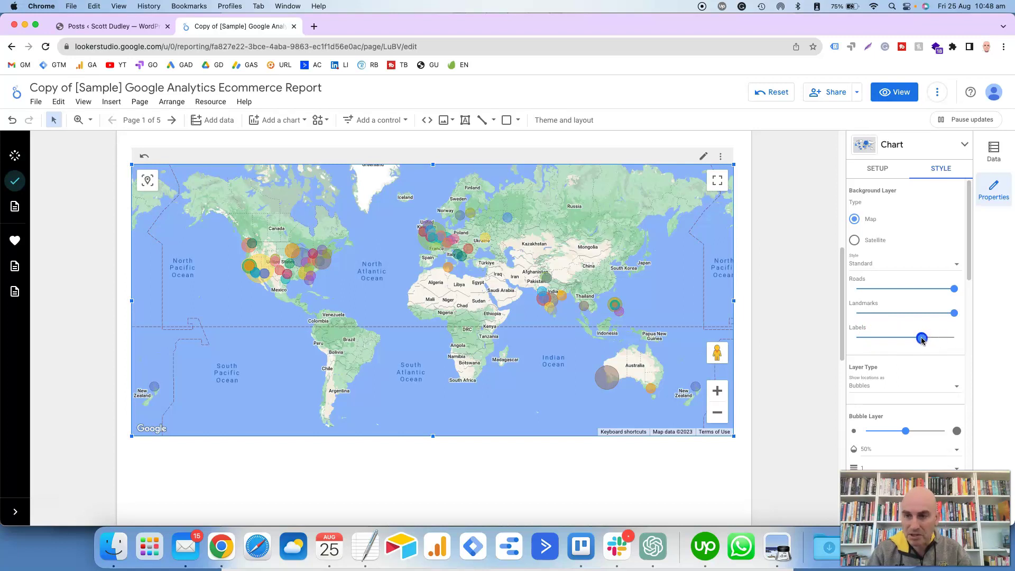
click(458, 314)
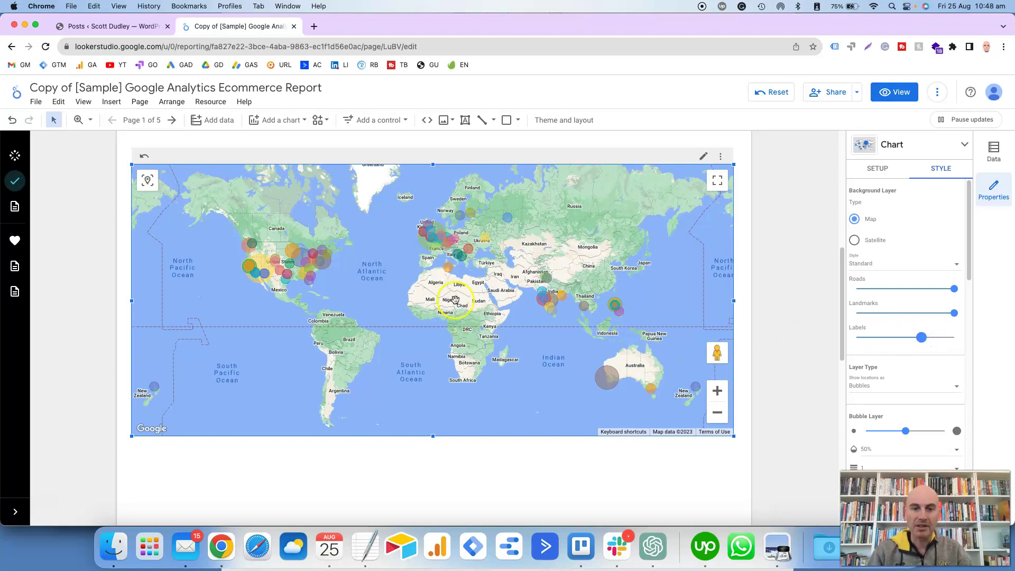
click(954, 338)
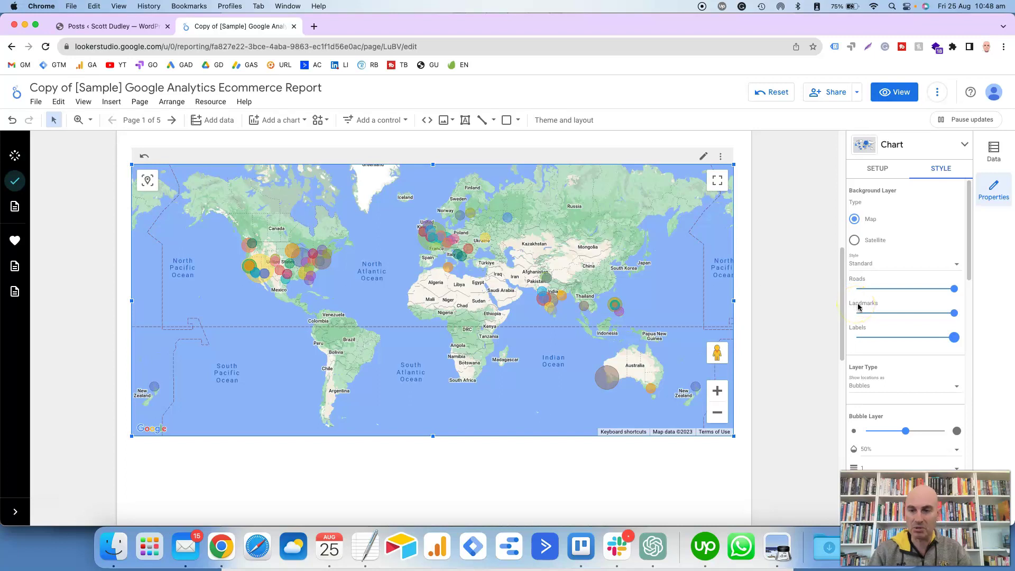
scroll(859, 308, down, 3)
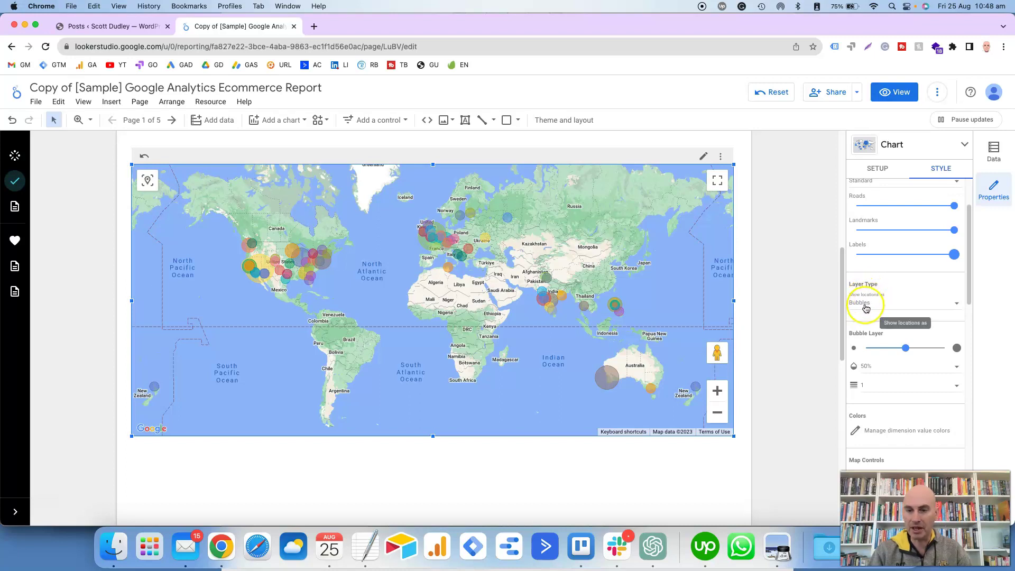
click(908, 306)
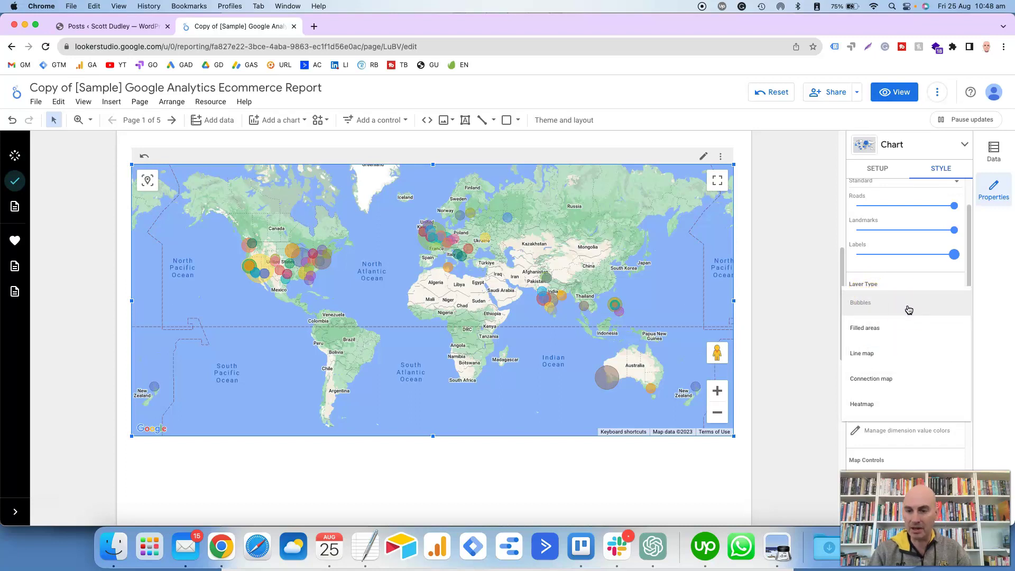
click(904, 327)
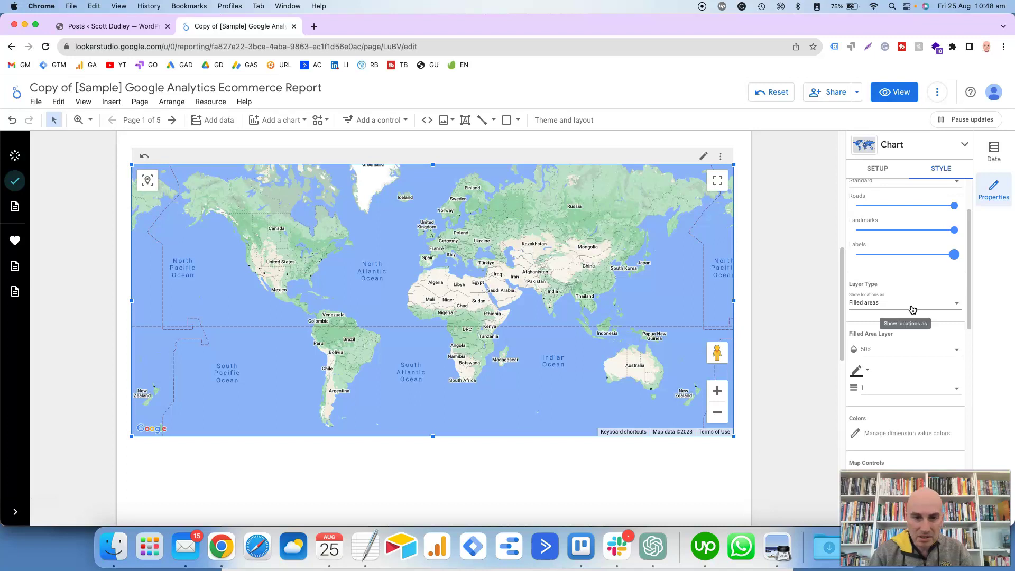
scroll(912, 309, down, 1)
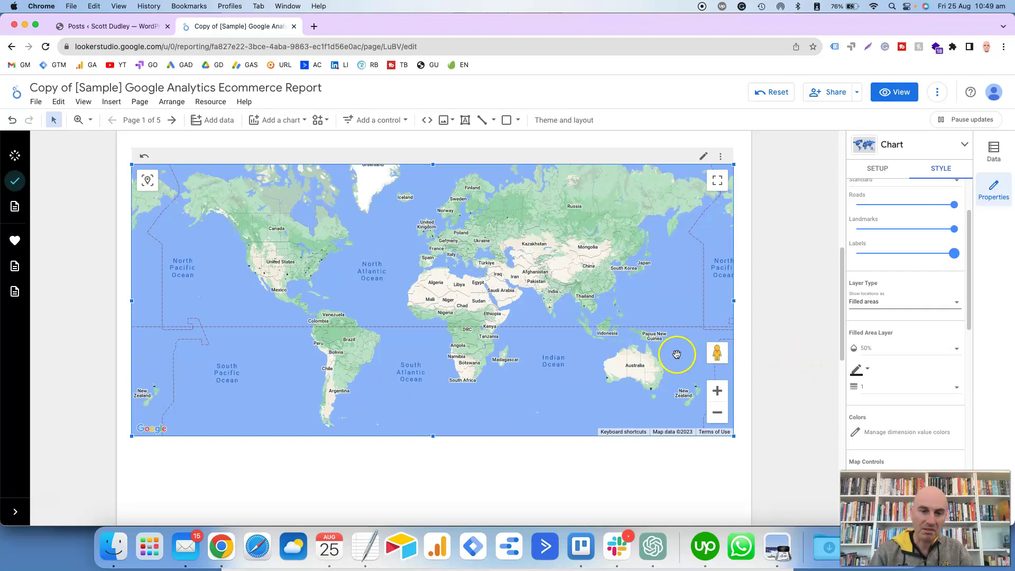
click(877, 301)
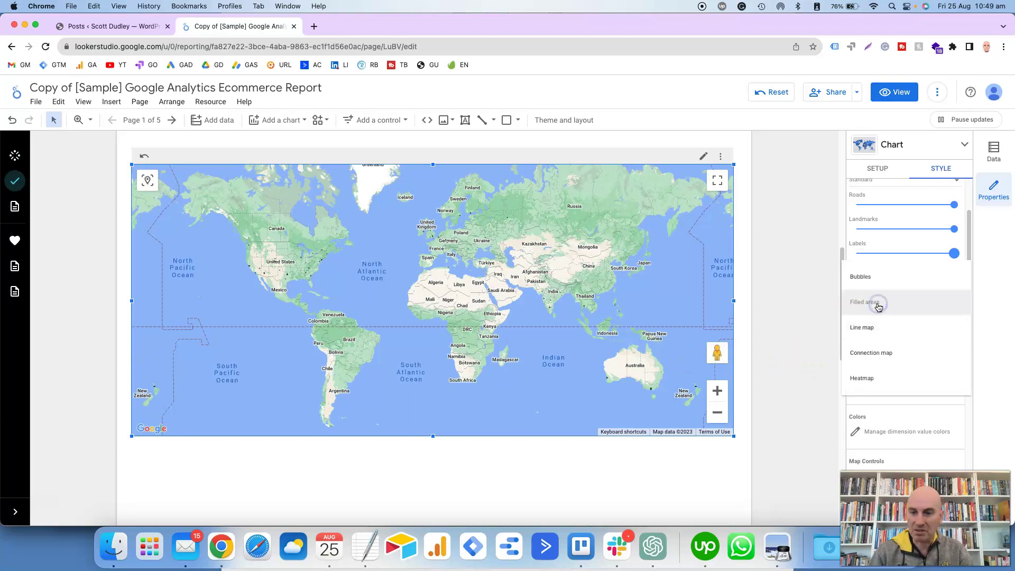
click(876, 327)
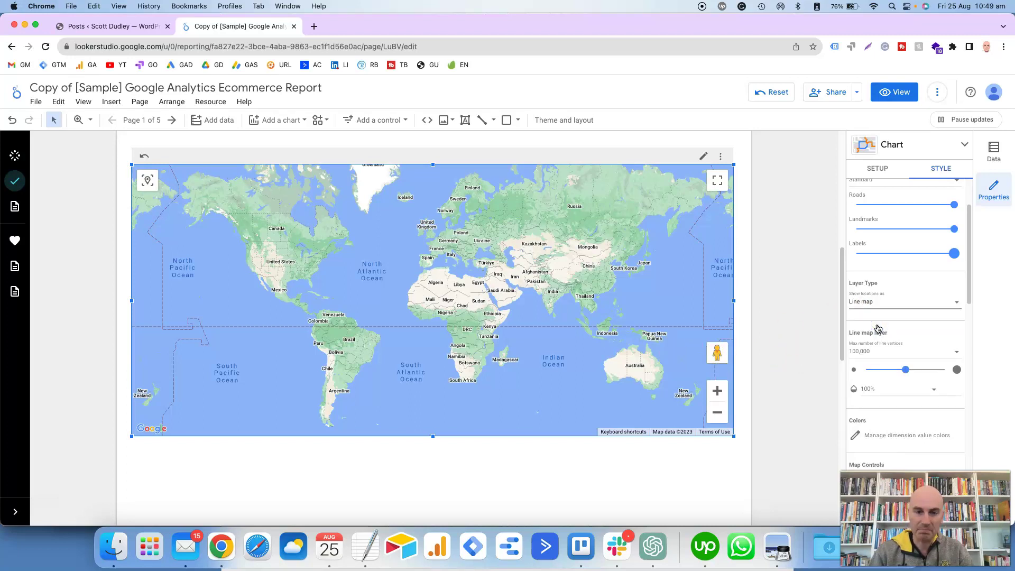
scroll(878, 329, up, 1)
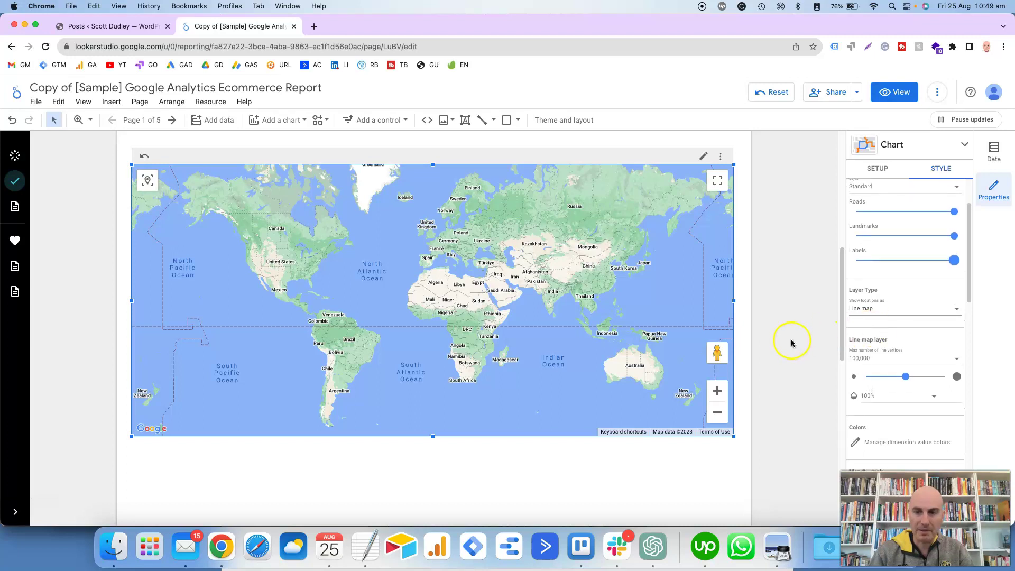
scroll(808, 339, up, 2)
scroll(808, 339, up, 3)
scroll(808, 339, down, 3)
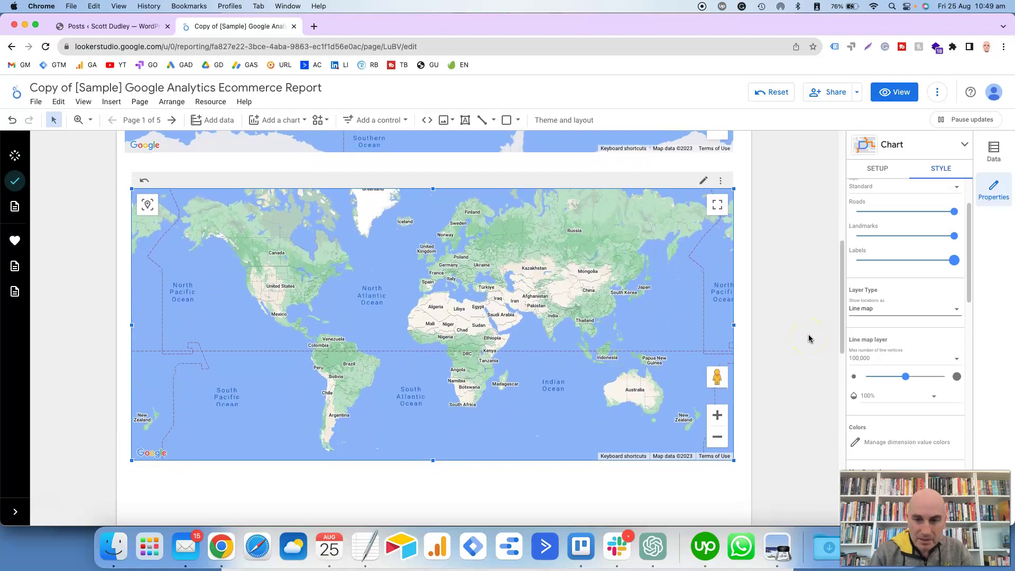
click(882, 312)
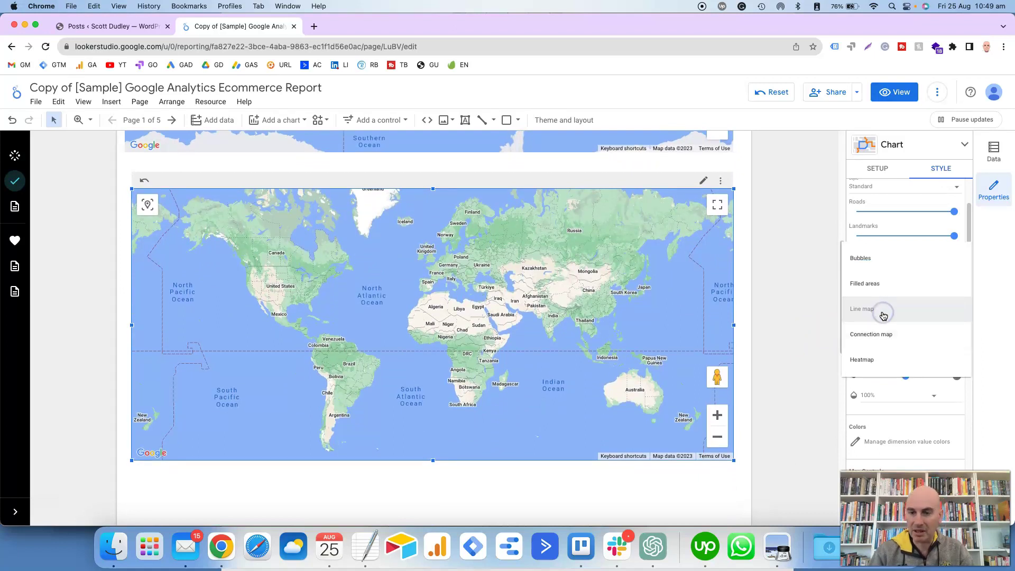
click(881, 333)
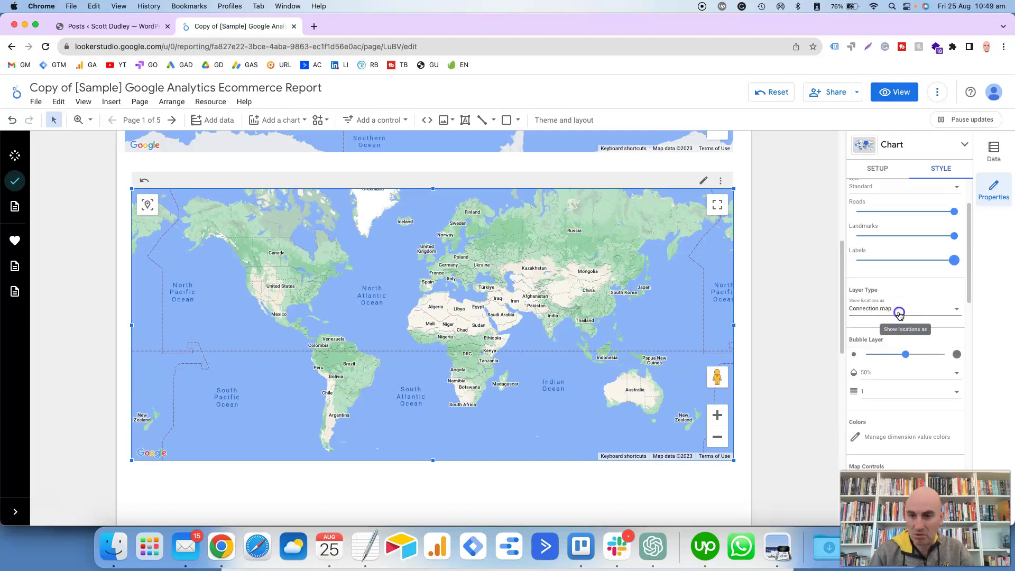
click(899, 312)
click(896, 334)
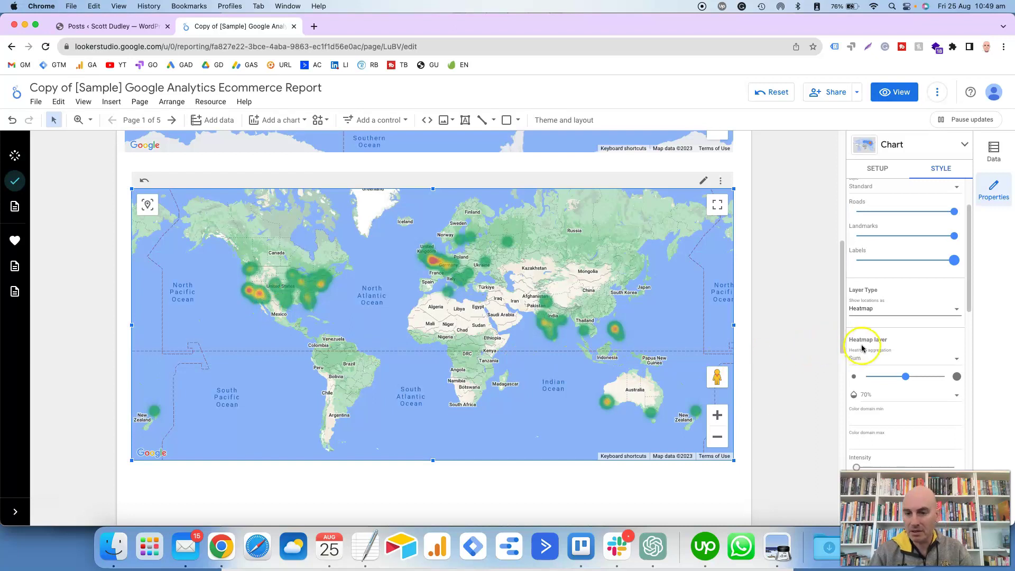
click(891, 310)
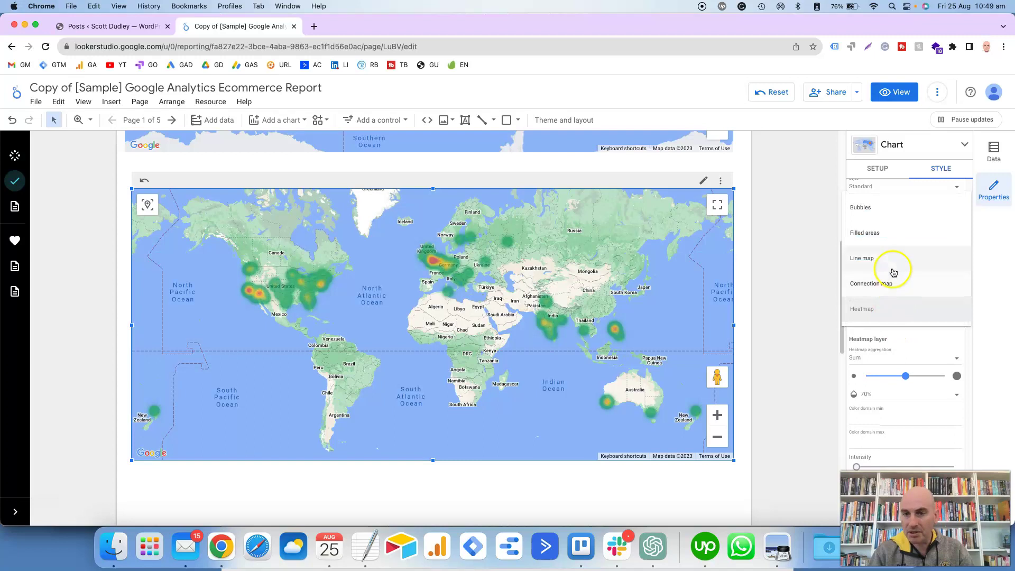
click(887, 208)
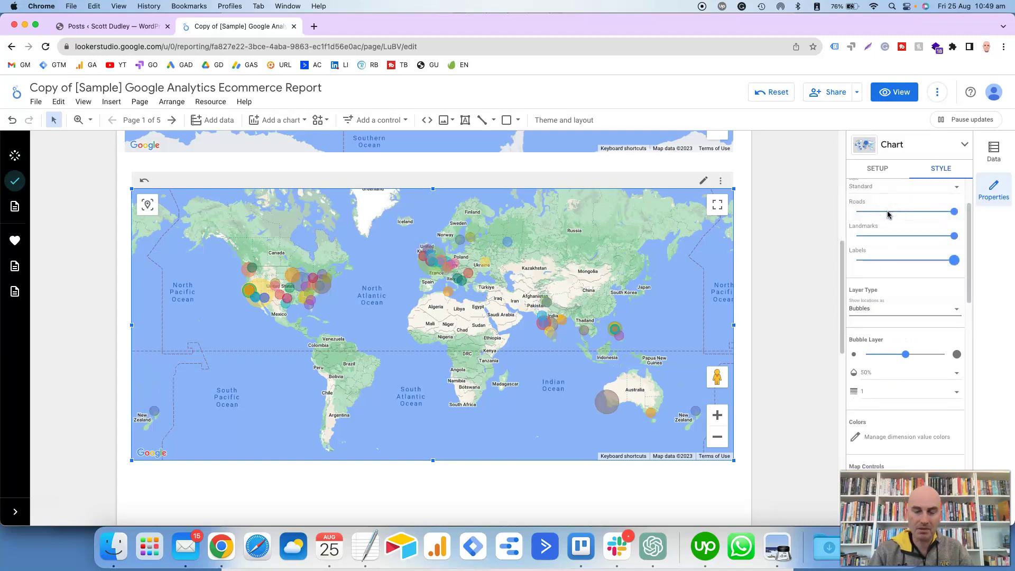
Step: Adjust the bubble size slider to make the map bubbles larger
scroll(877, 343, down, 1)
scroll(876, 343, down, 3)
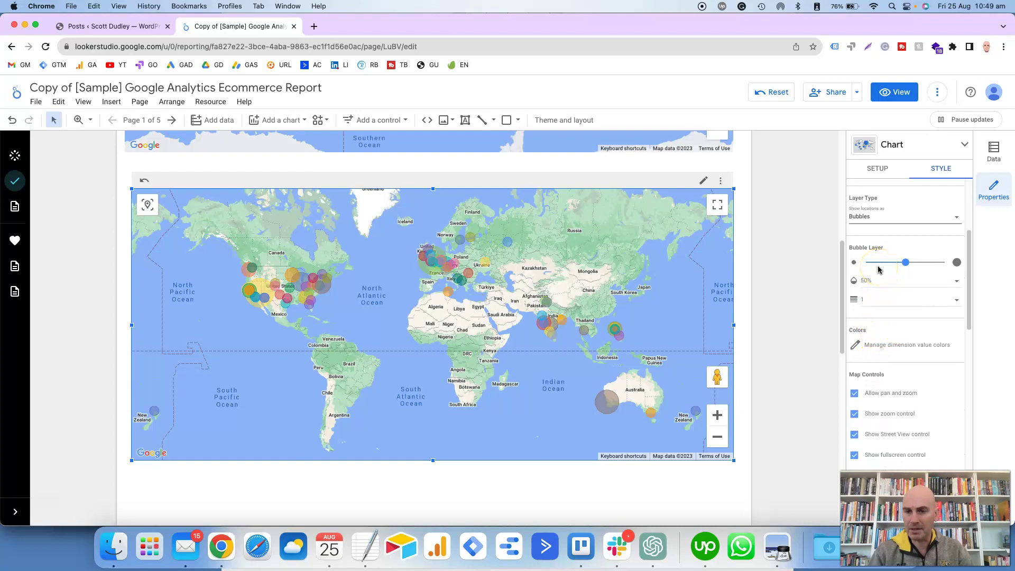
drag(906, 263, 867, 267)
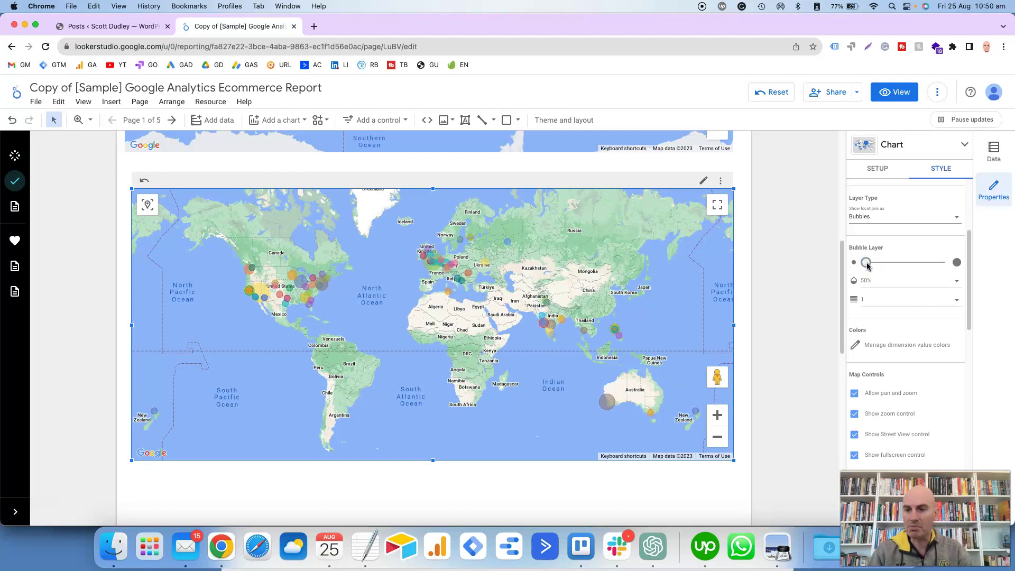
drag(868, 266, 908, 267)
Step: Switch on the map controls, then zoom the map out to the whole world
click(904, 277)
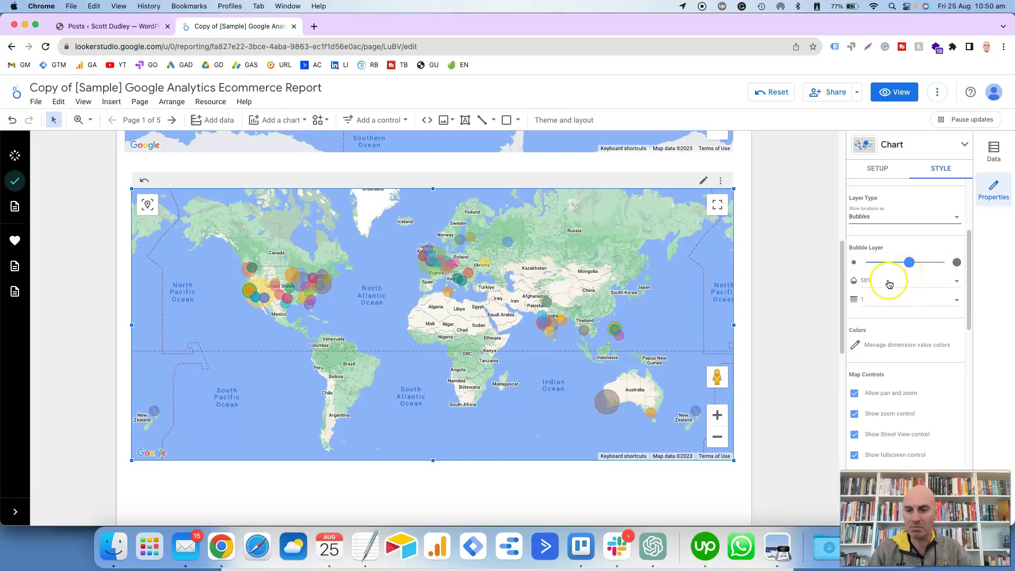
scroll(889, 282, down, 5)
scroll(888, 283, down, 1)
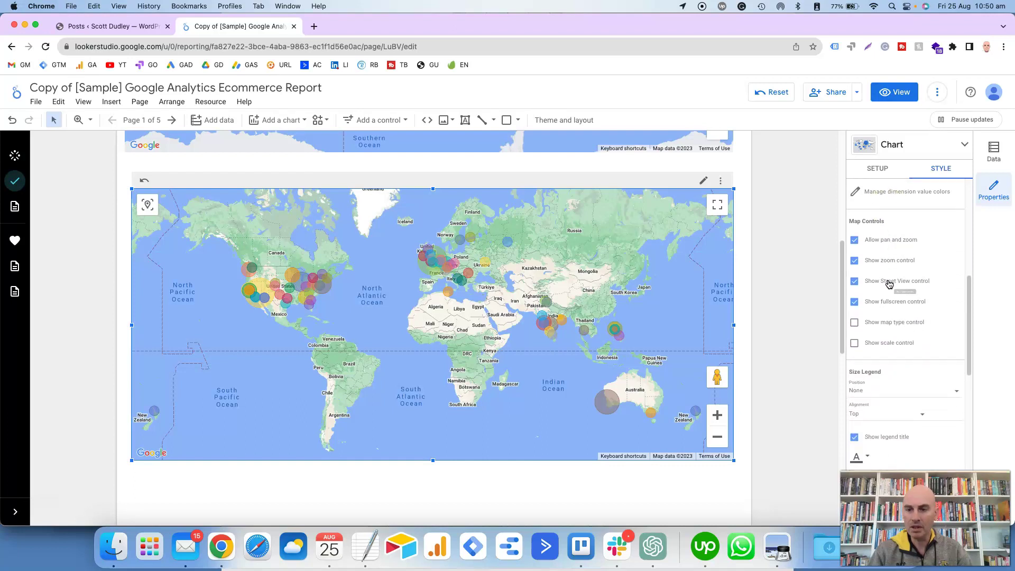
click(880, 251)
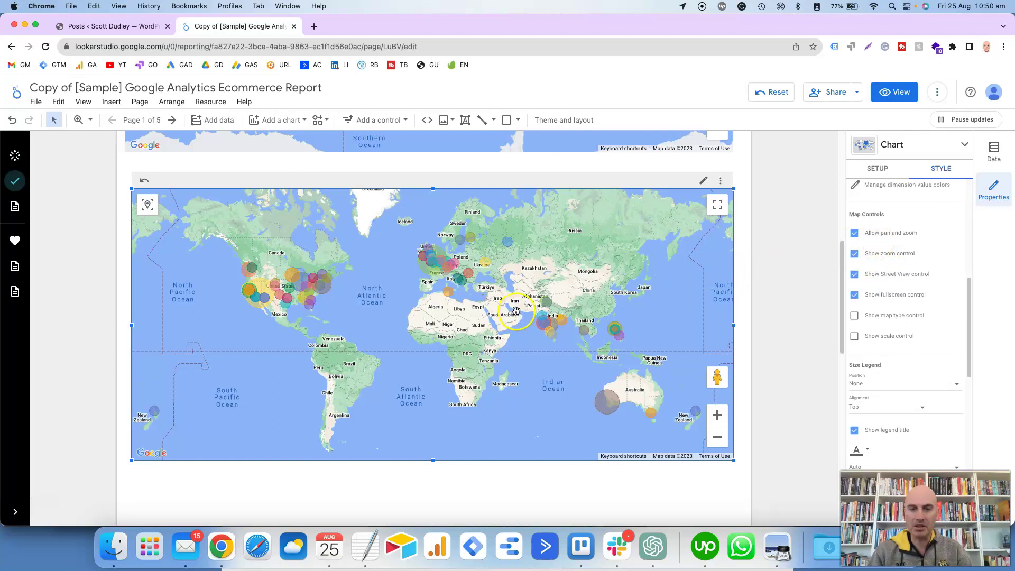
scroll(515, 311, up, 3)
scroll(516, 310, down, 3)
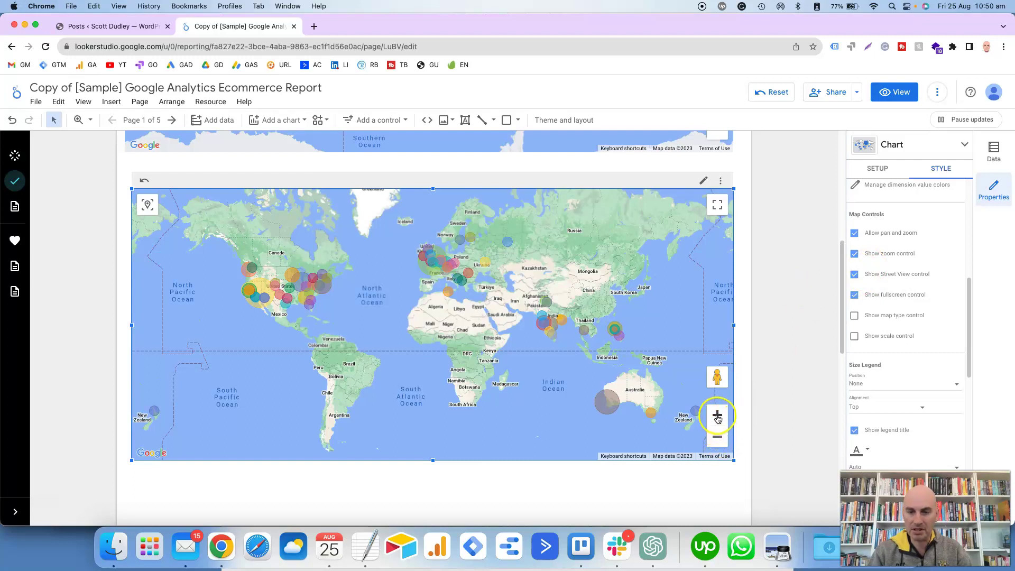
click(717, 416)
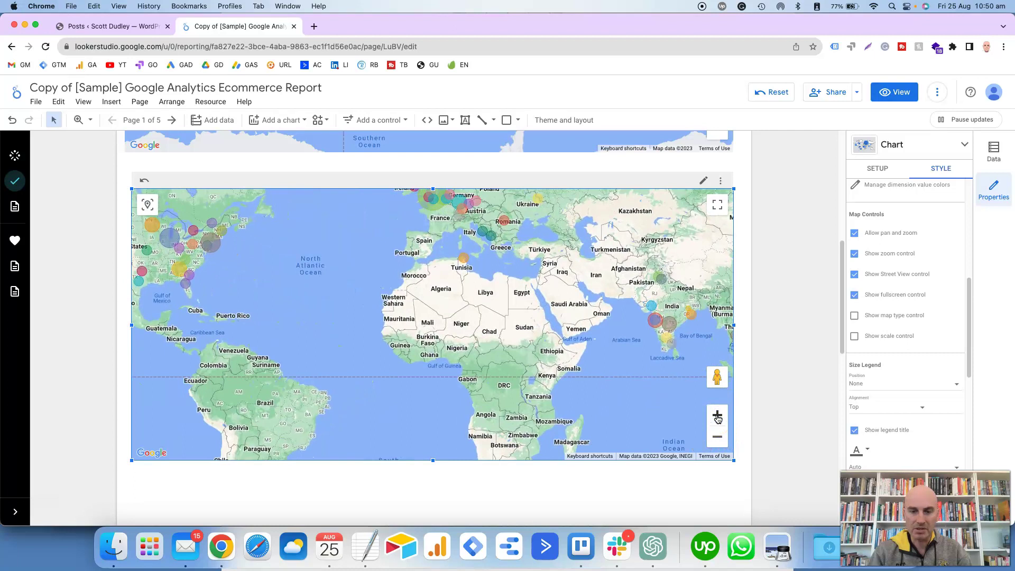
click(717, 436)
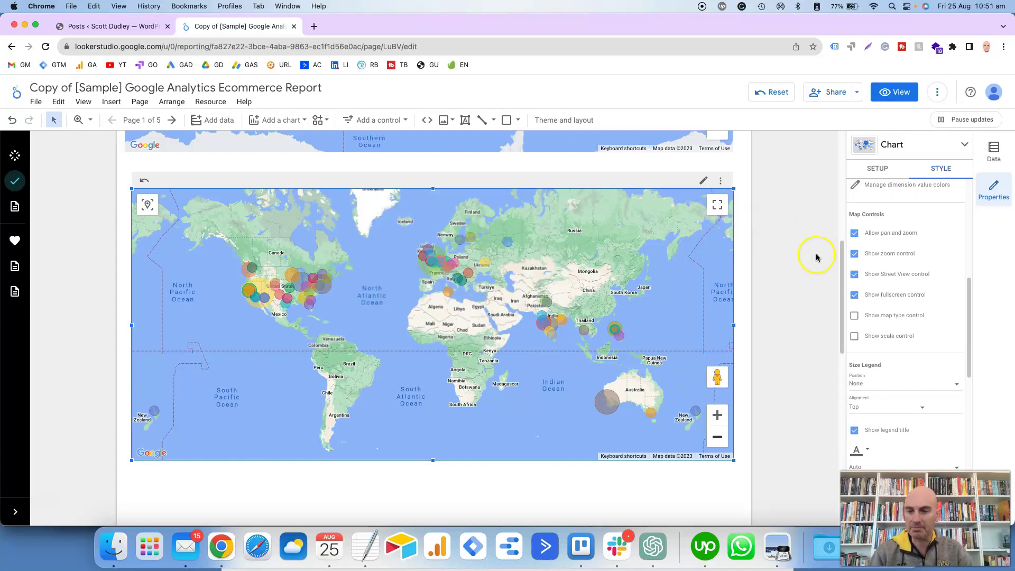
scroll(879, 262, down, 3)
scroll(878, 264, down, 2)
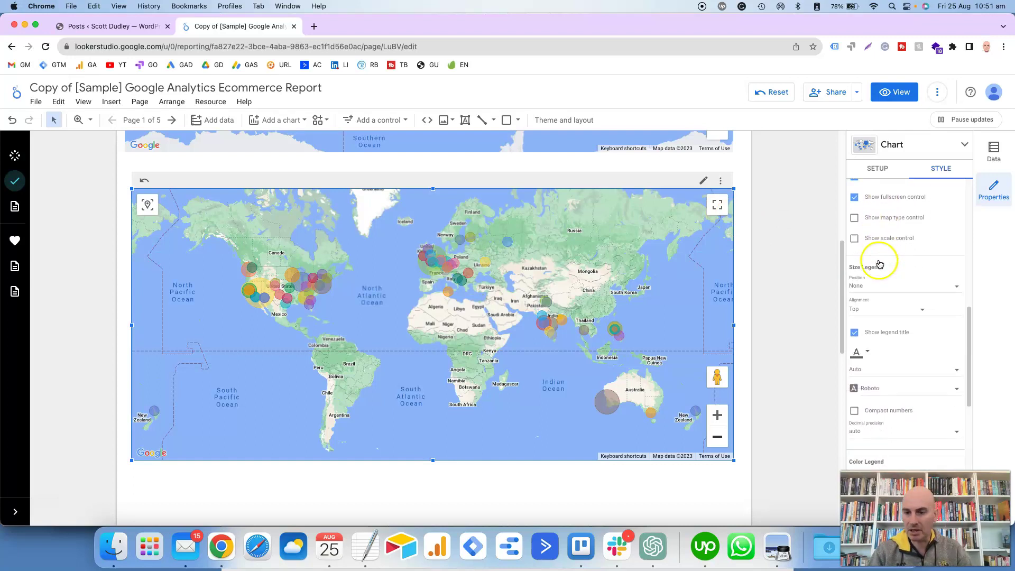
scroll(889, 266, down, 1)
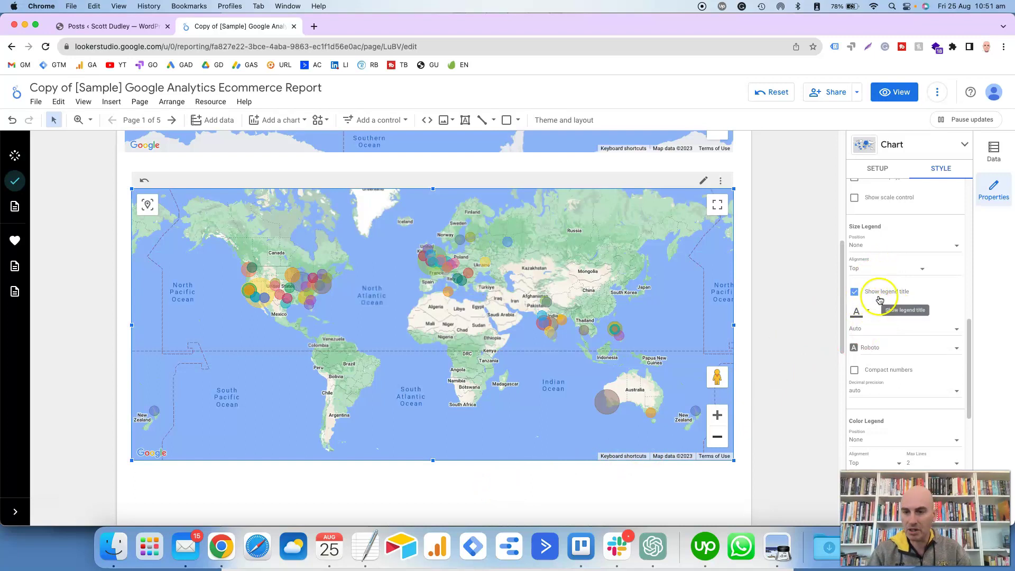
scroll(895, 306, down, 5)
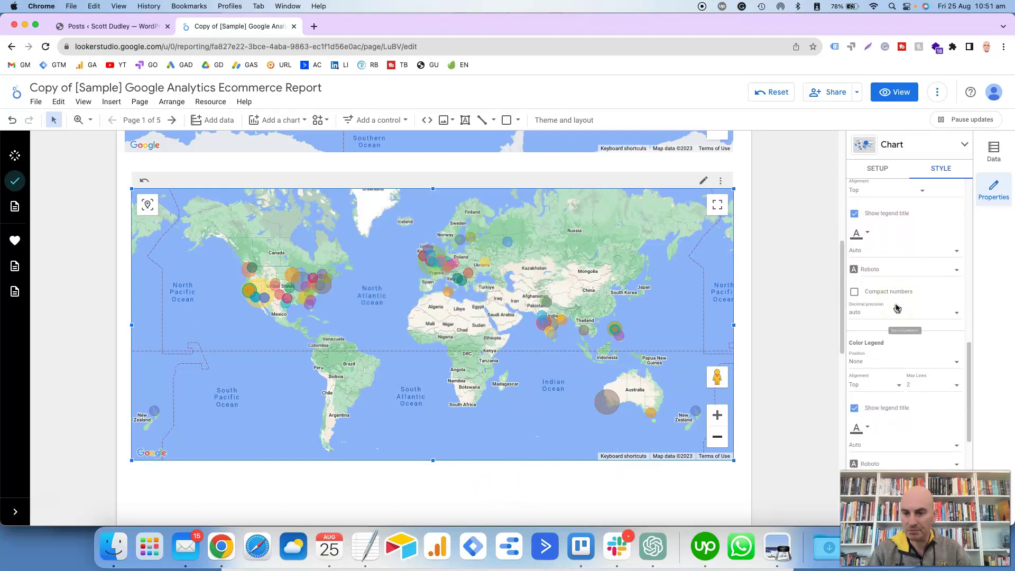
scroll(895, 308, down, 4)
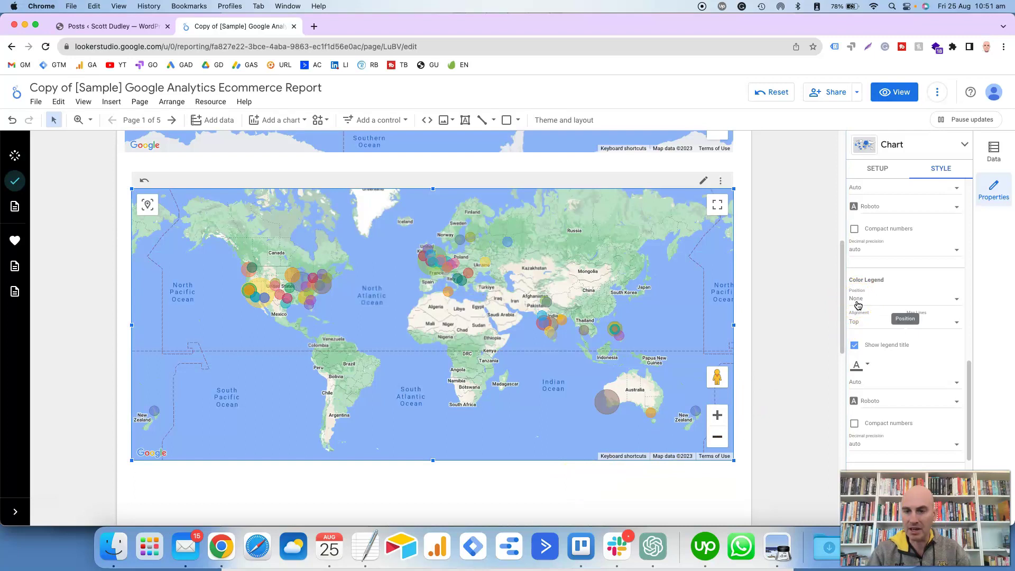
scroll(858, 296, up, 4)
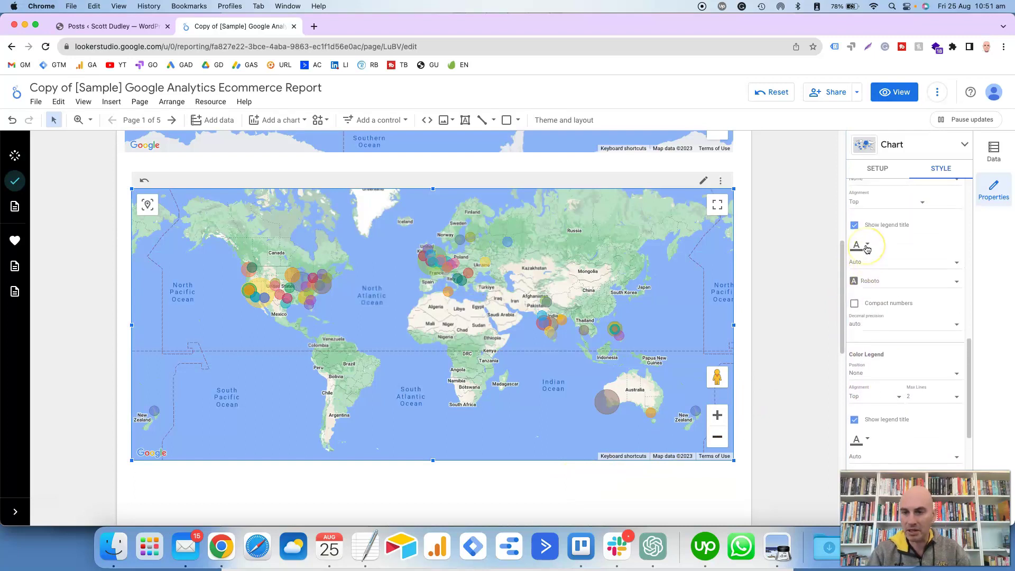
scroll(866, 248, up, 3)
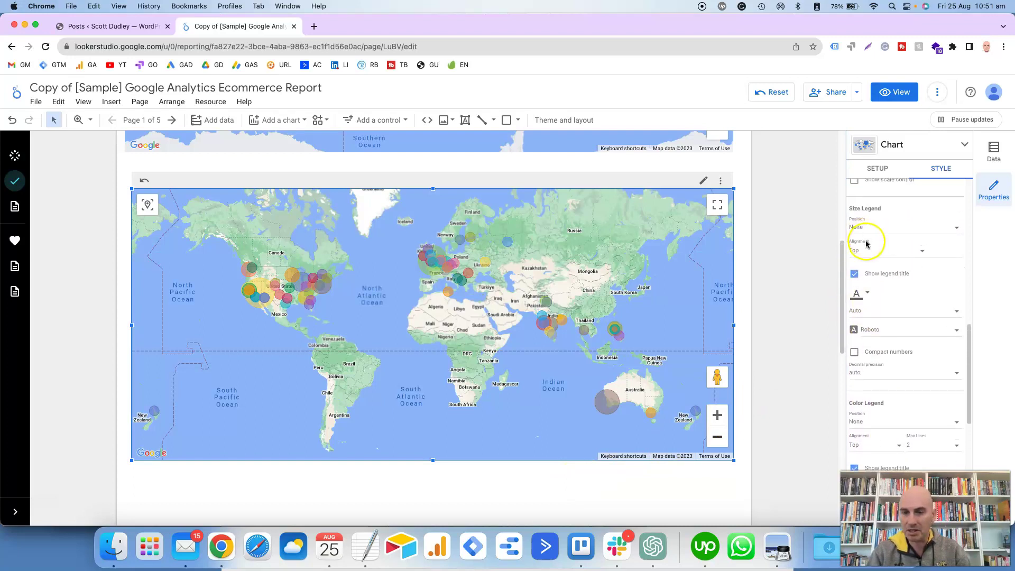
scroll(866, 244, down, 4)
scroll(869, 248, down, 2)
click(881, 300)
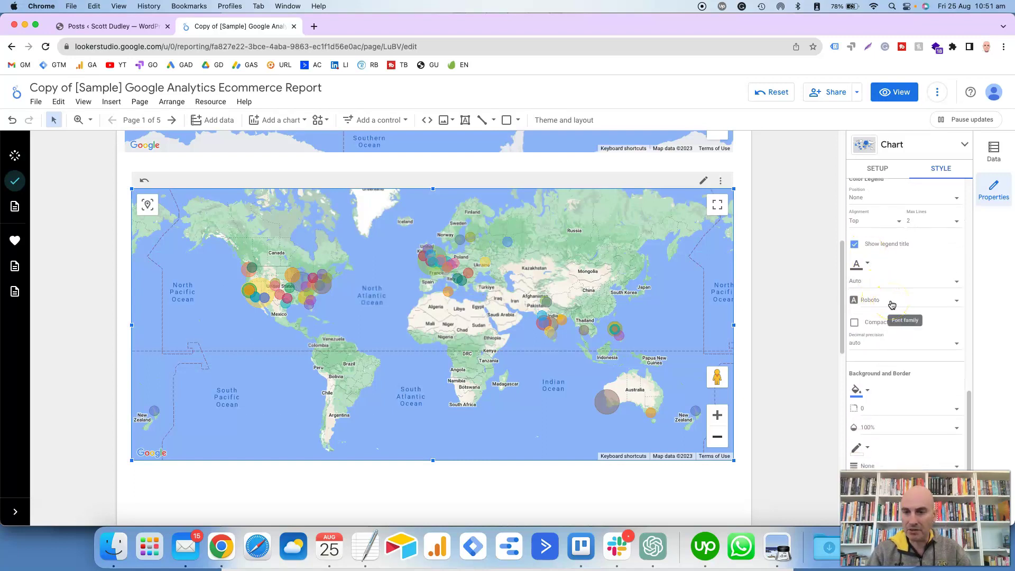
click(890, 303)
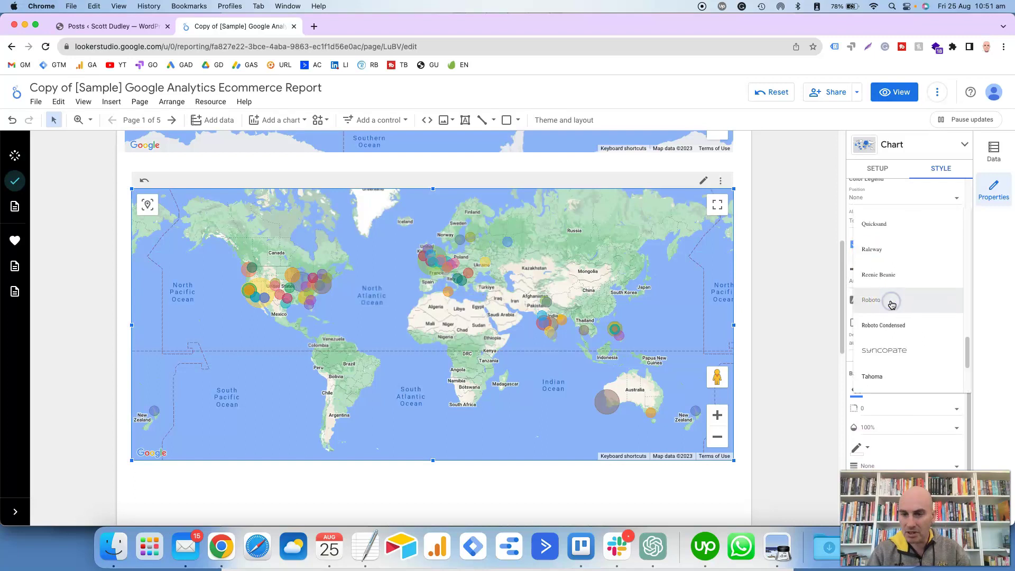
click(819, 309)
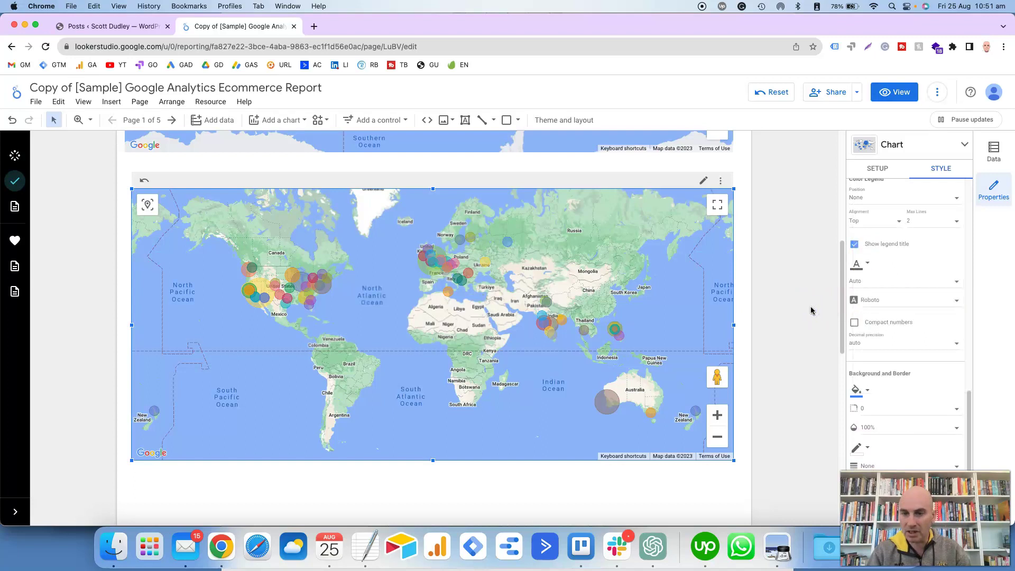
scroll(902, 308, up, 4)
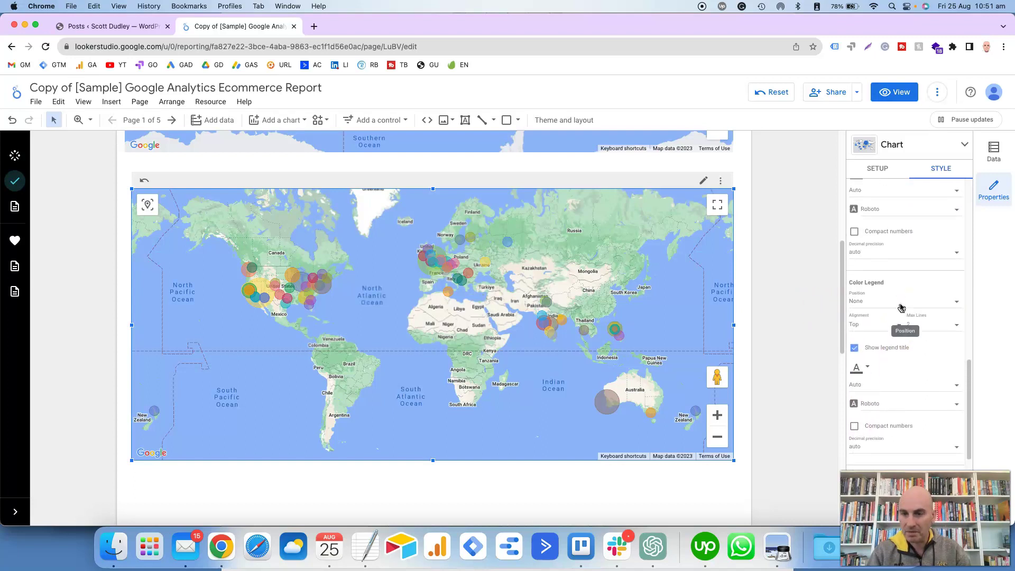
scroll(901, 308, down, 8)
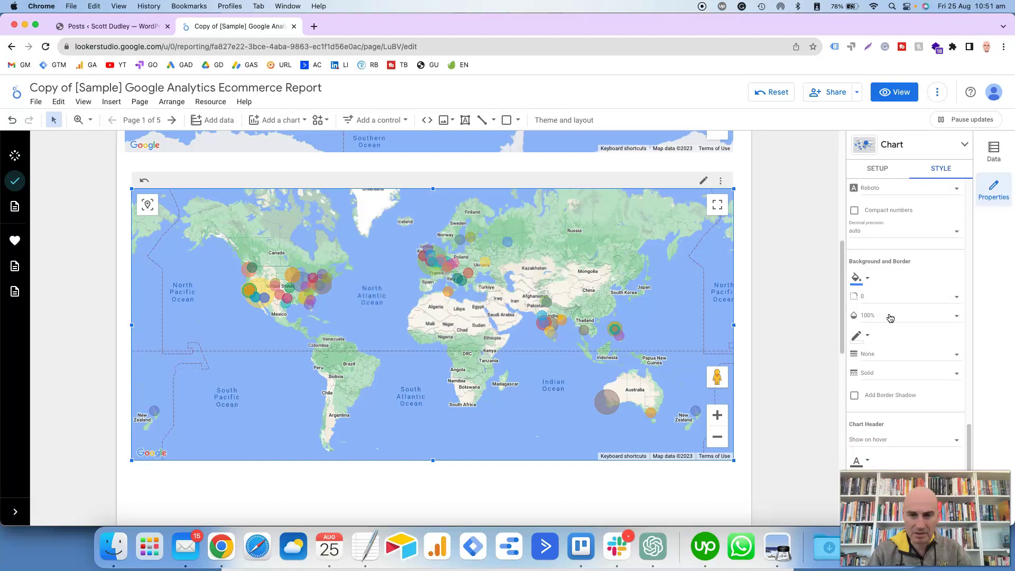
click(868, 283)
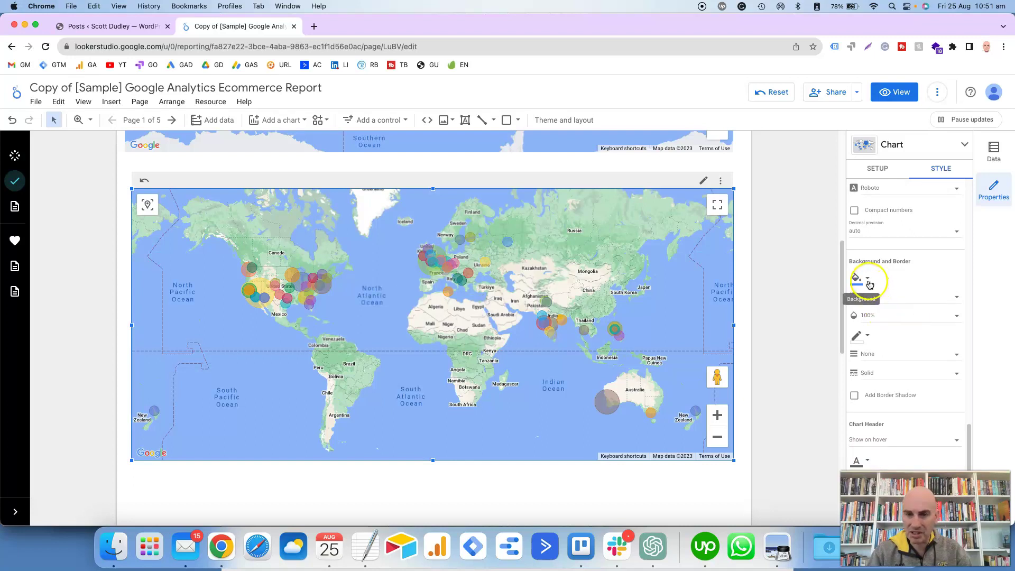
click(867, 279)
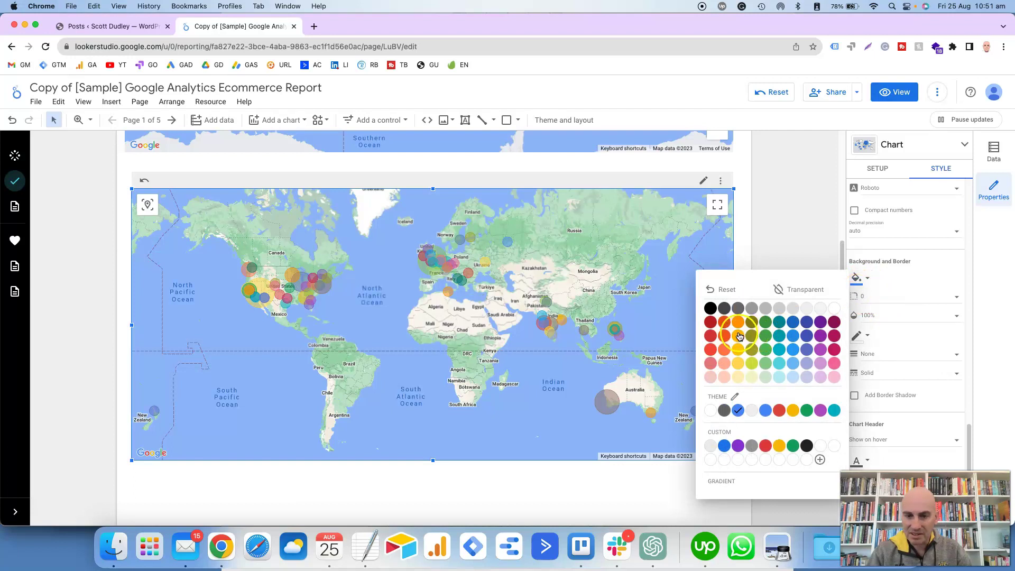
click(779, 411)
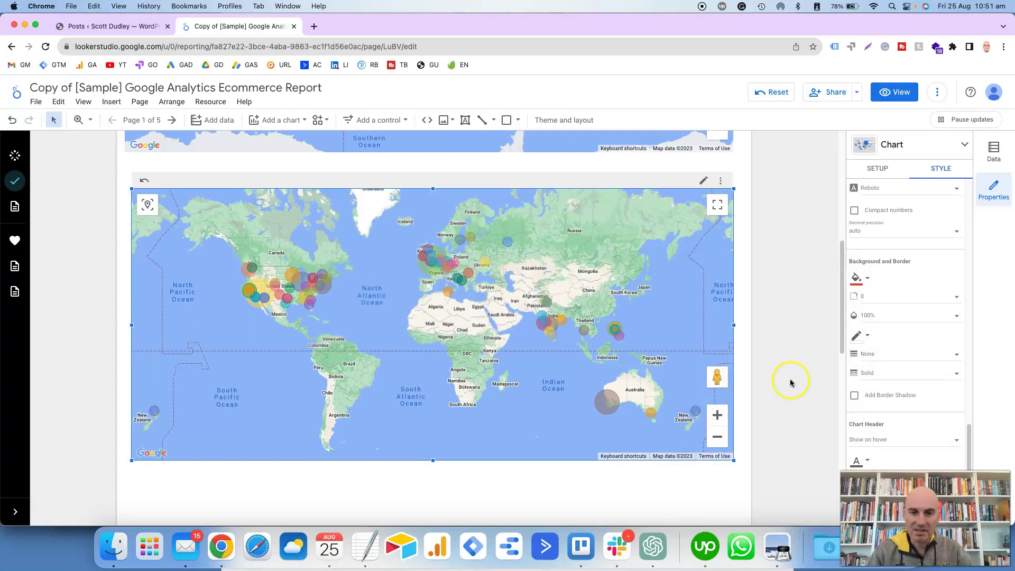
click(867, 281)
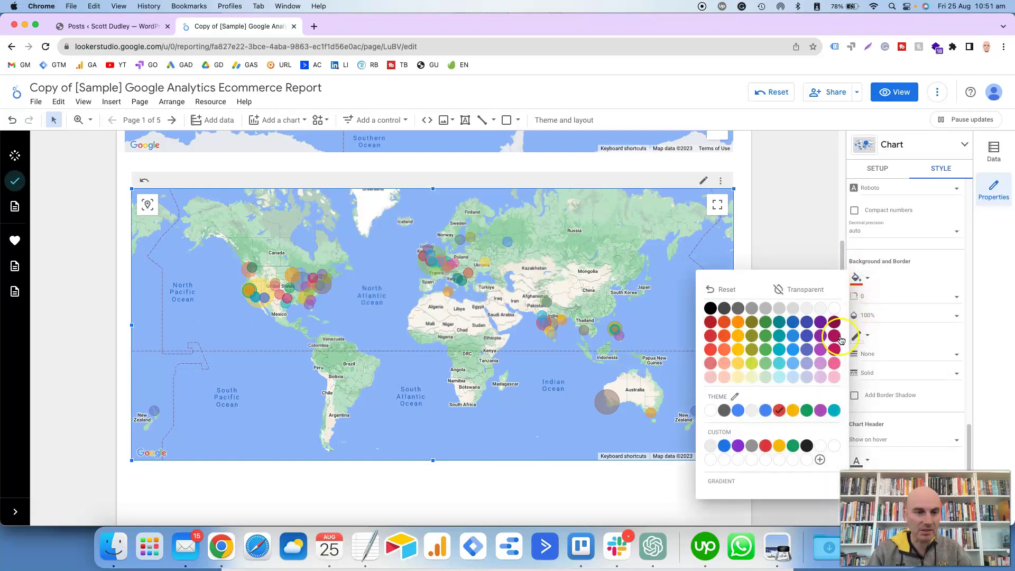
click(738, 413)
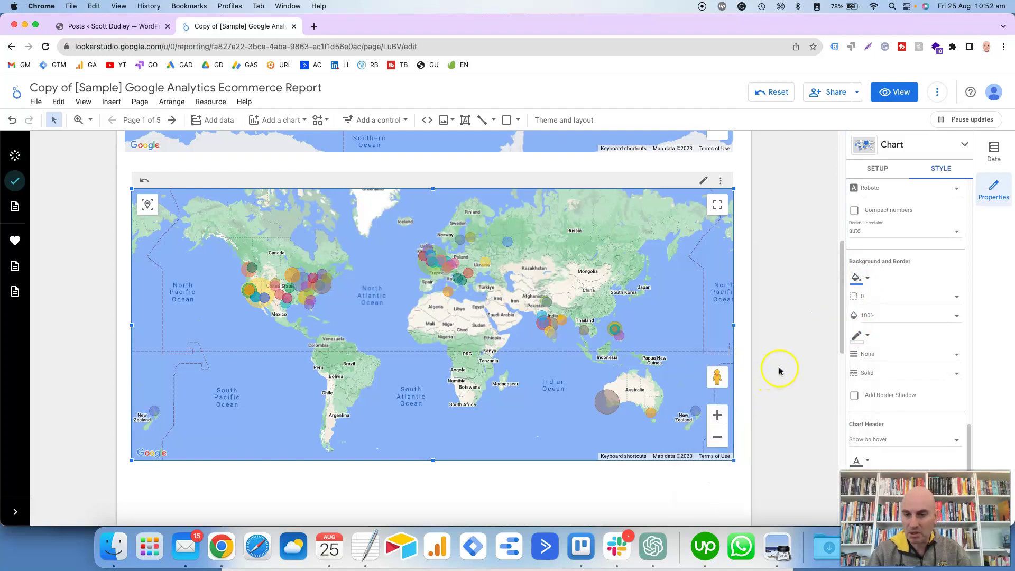
Step: Scroll the Style tab through the Background Layer and Map Controls settings
scroll(880, 353, down, 1)
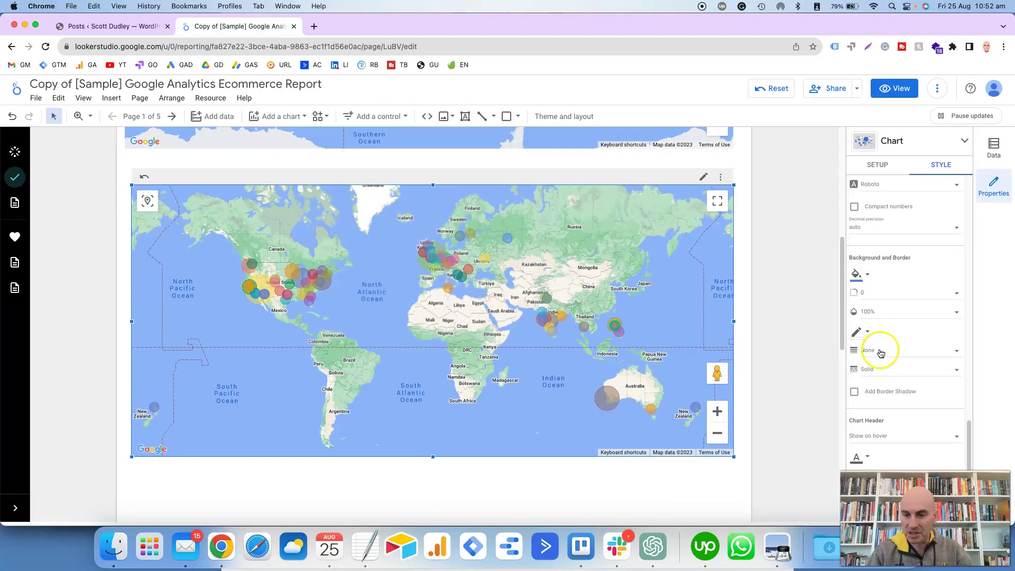
scroll(880, 353, up, 5)
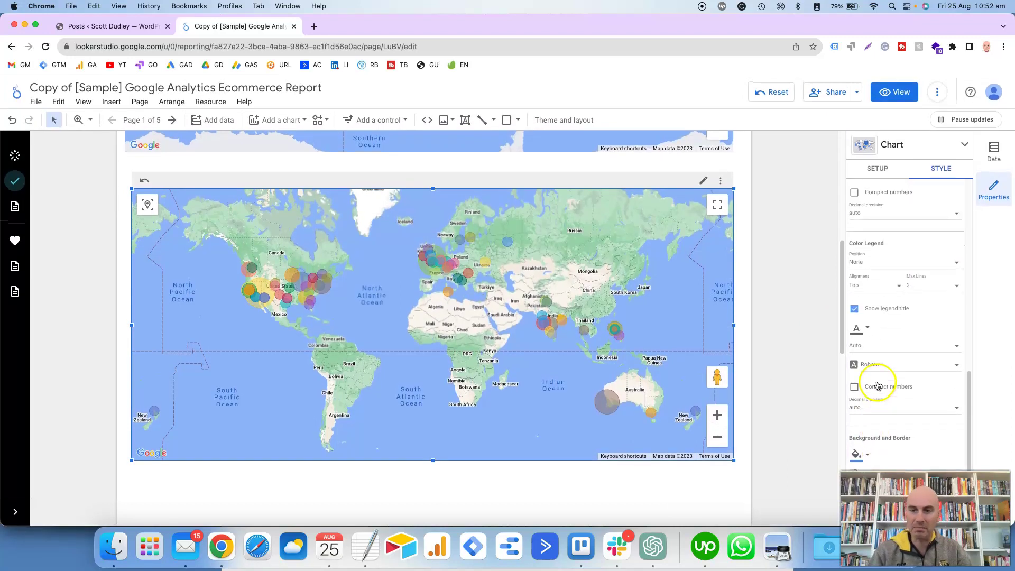
scroll(877, 385, up, 10)
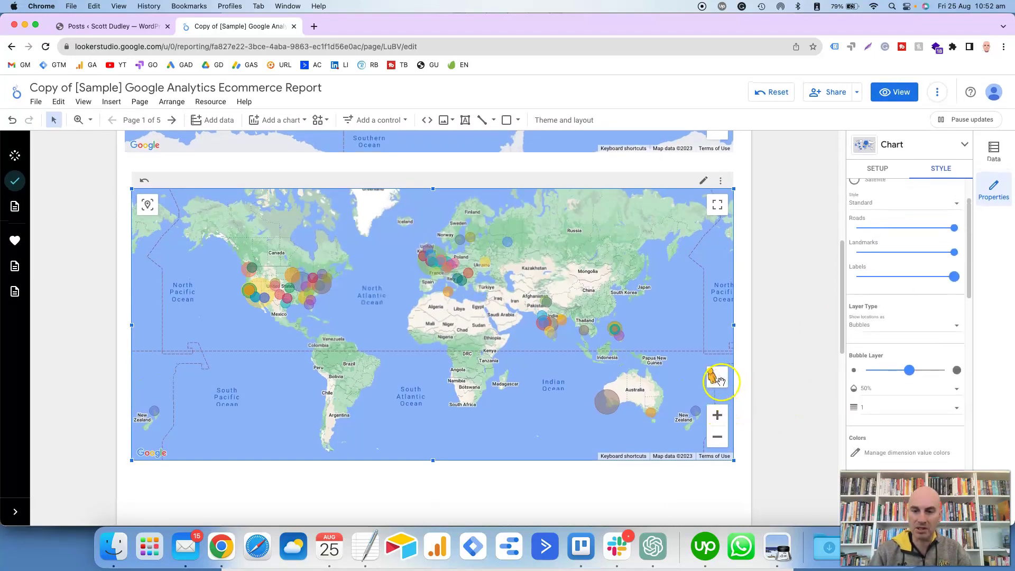
scroll(872, 370, up, 3)
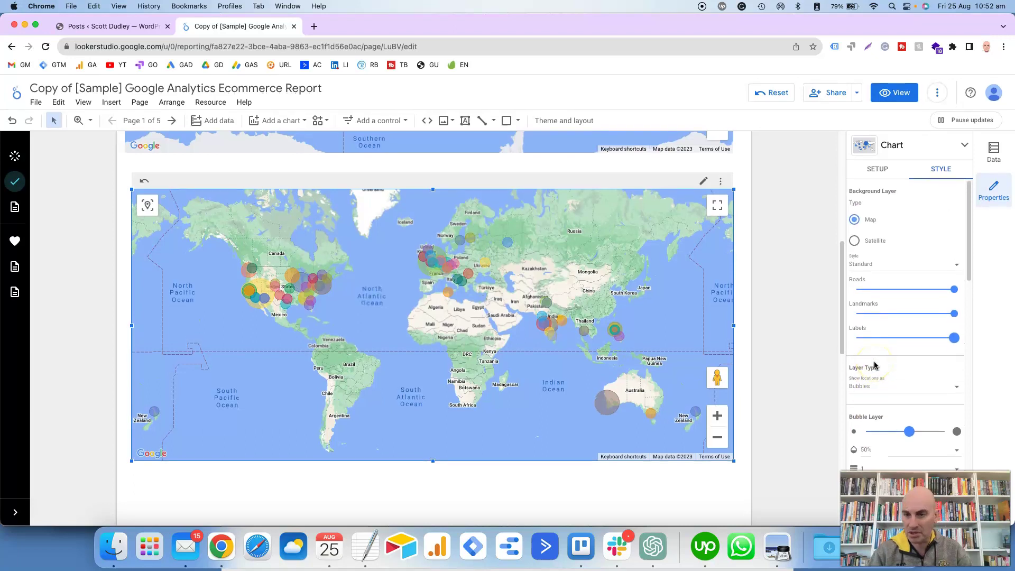
scroll(901, 341, down, 8)
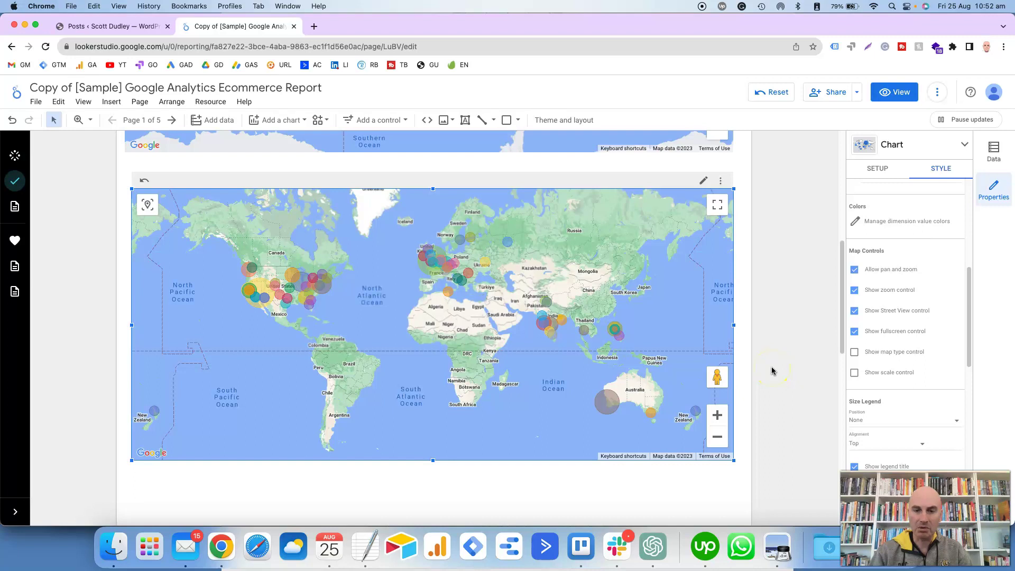
Step: Make the map full screen and drop Pegman at Injidup Natural Spa in Australia
click(718, 206)
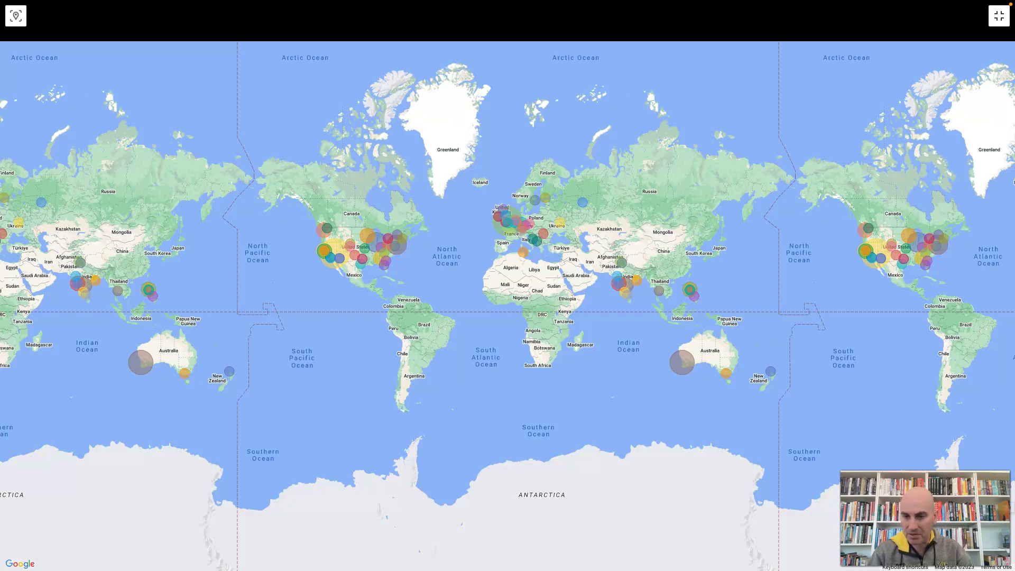
drag(938, 460, 677, 357)
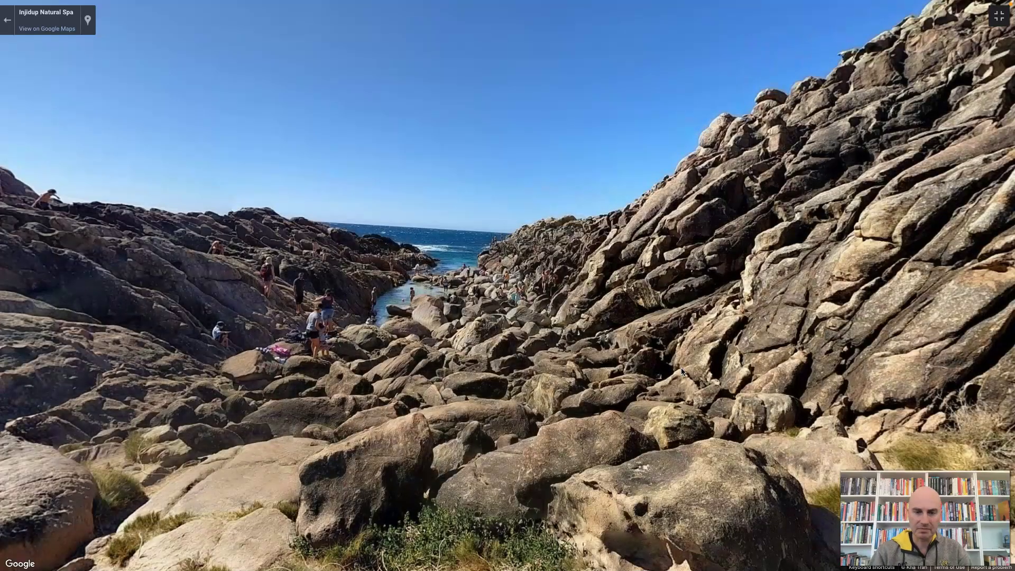
click(629, 373)
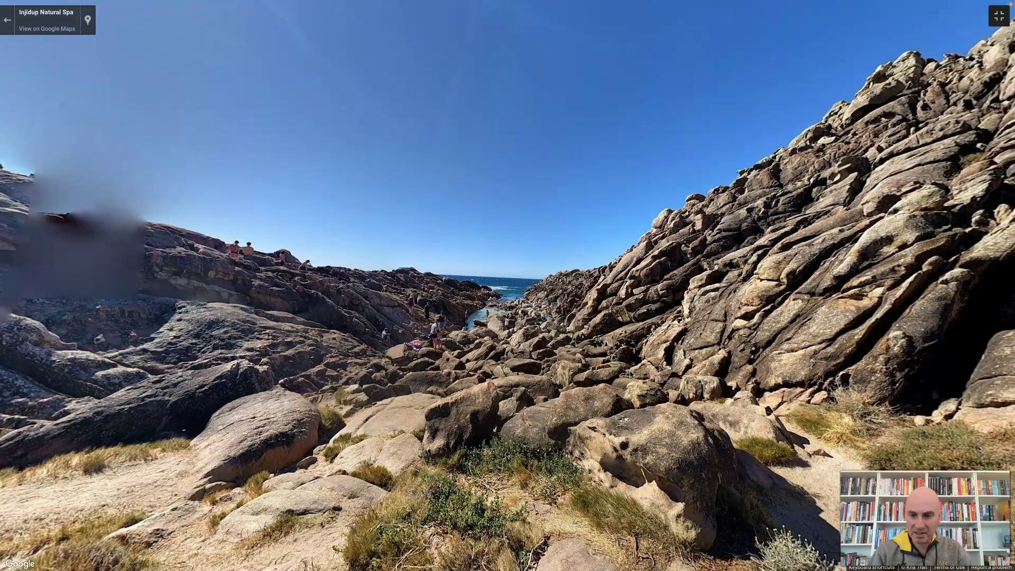
click(648, 387)
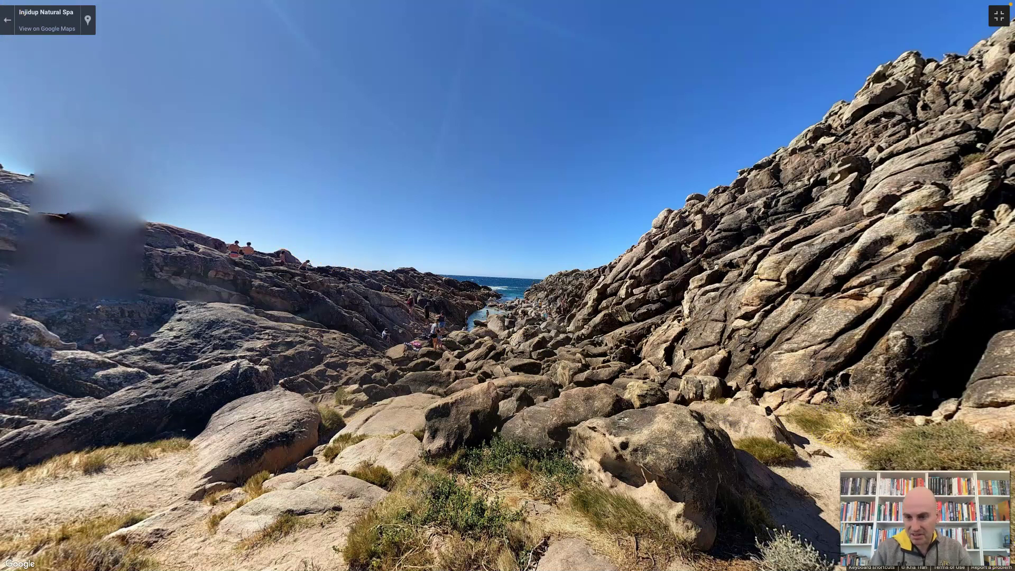
Step: Walk down the gully toward the water and back, then exit full screen
key(Up)
key(Down)
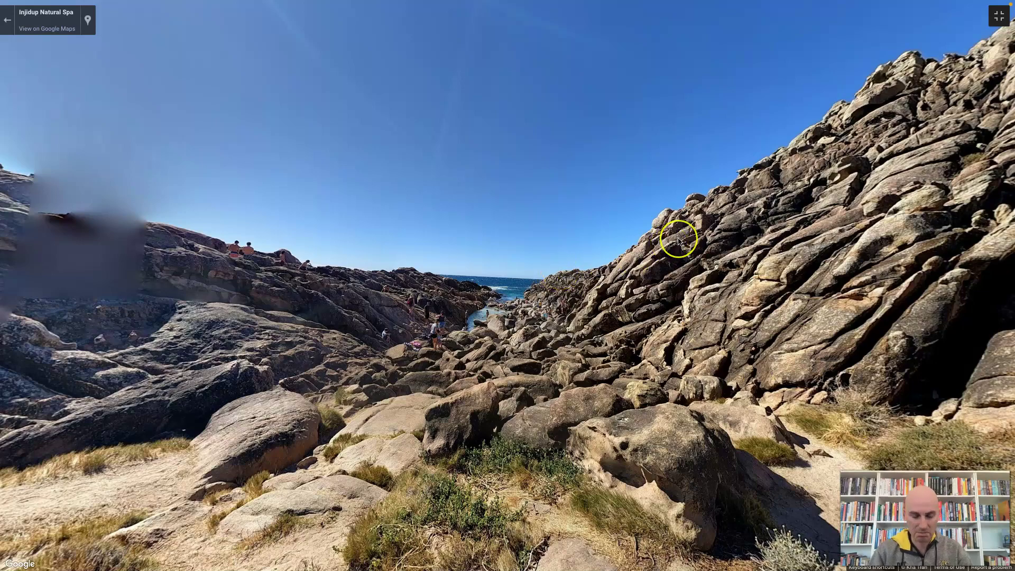
key(Escape)
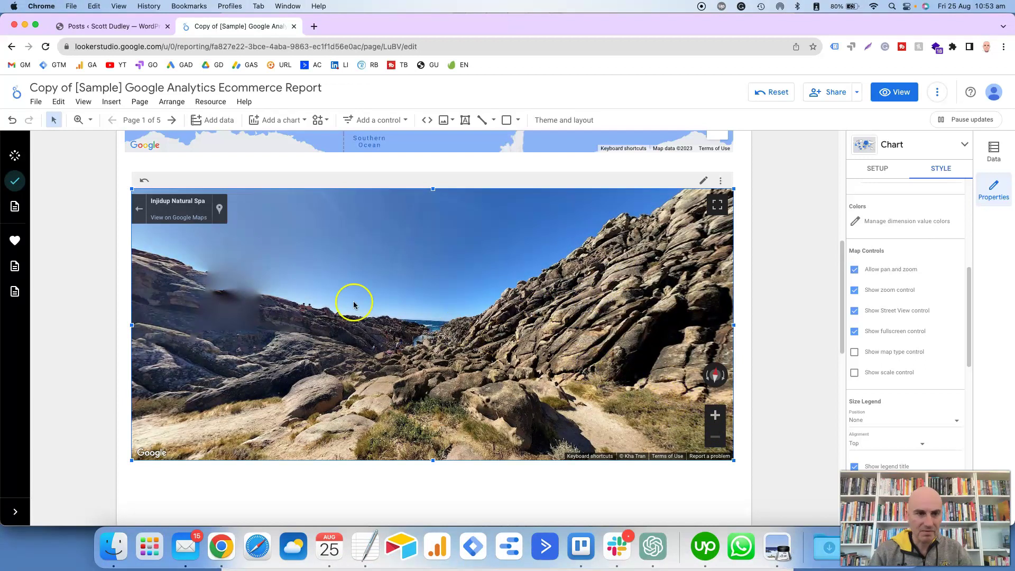
Step: Exit Street View and return to the world bubble map
click(138, 212)
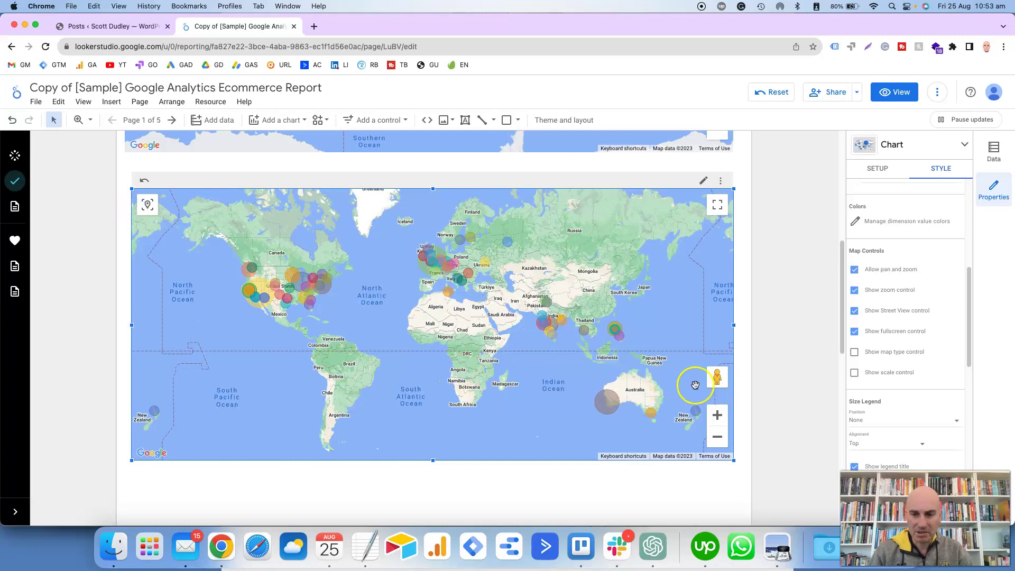
drag(717, 378, 605, 404)
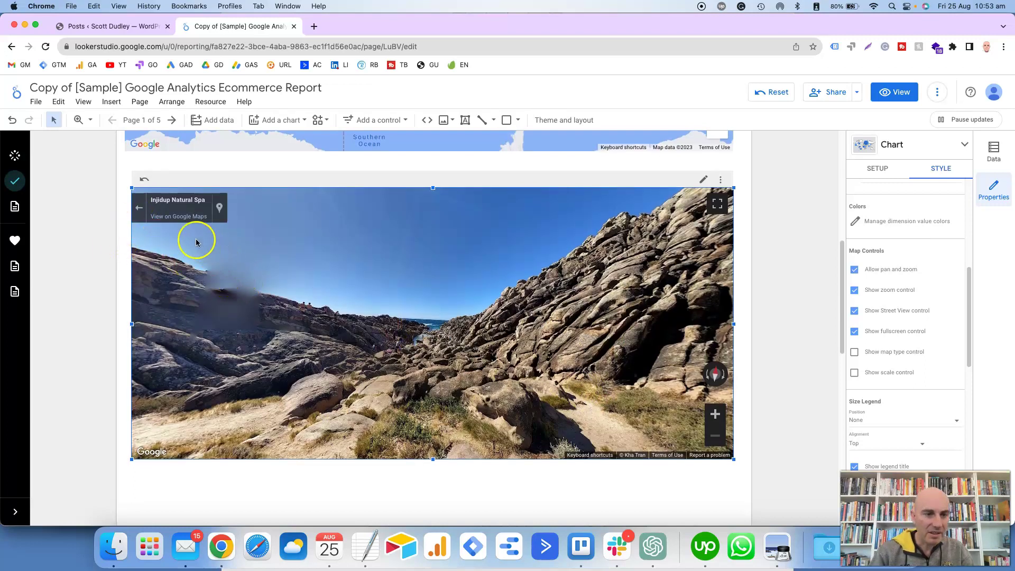
click(140, 213)
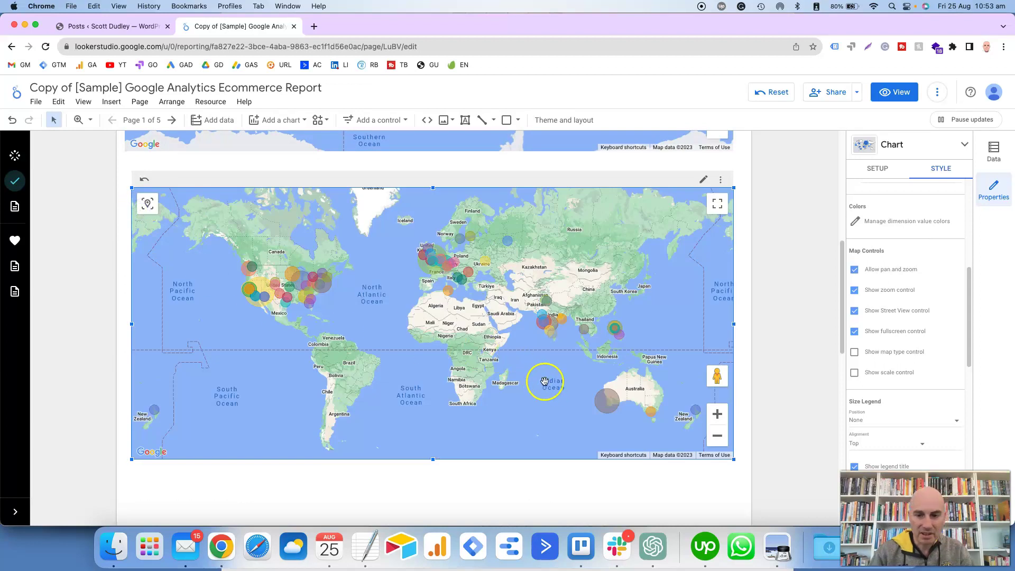
Step: Zoom and pan the map in on the Perth bubble showing 4 active users
mouse_move(610, 399)
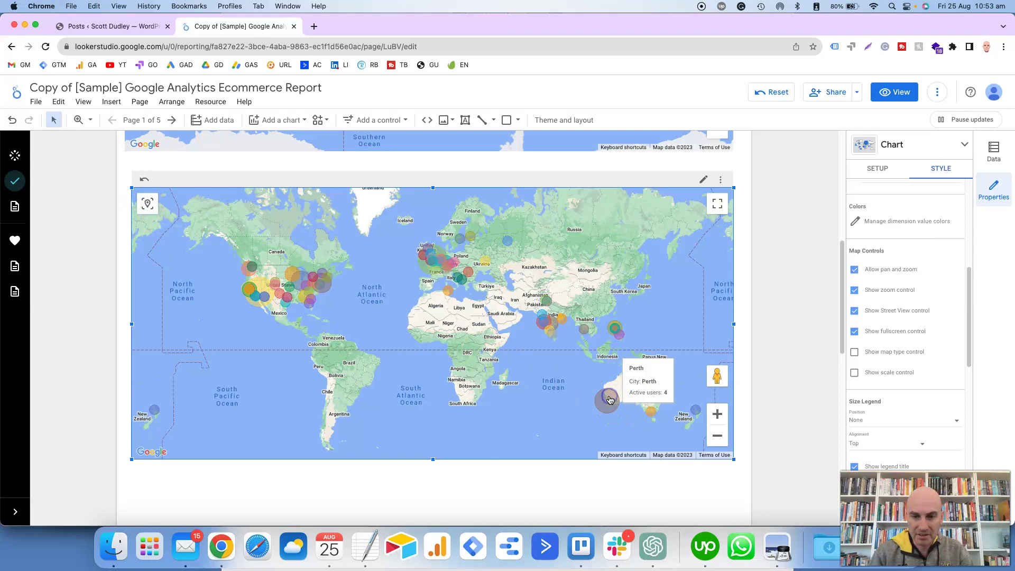
scroll(610, 399, up, 5)
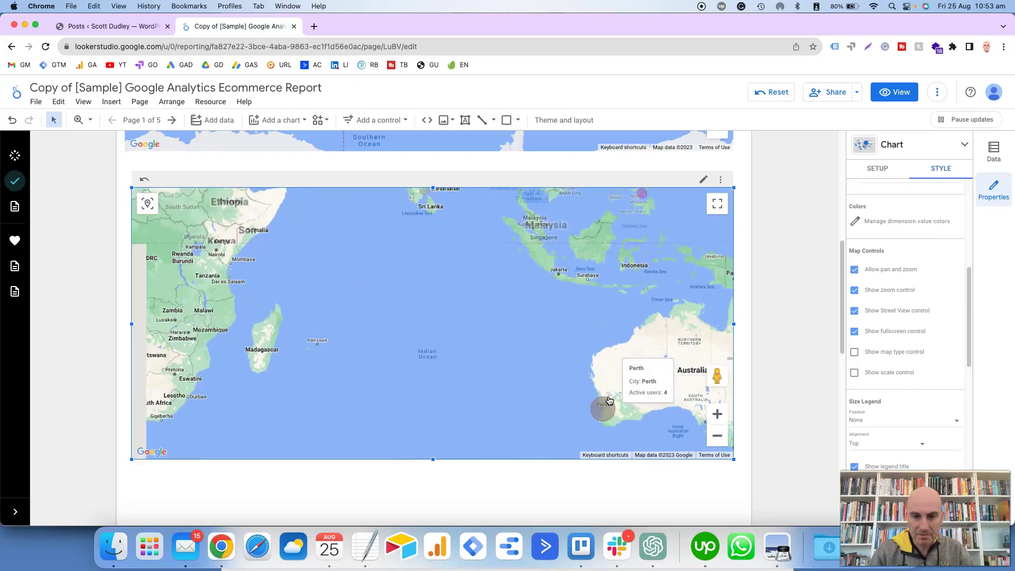
scroll(610, 400, up, 3)
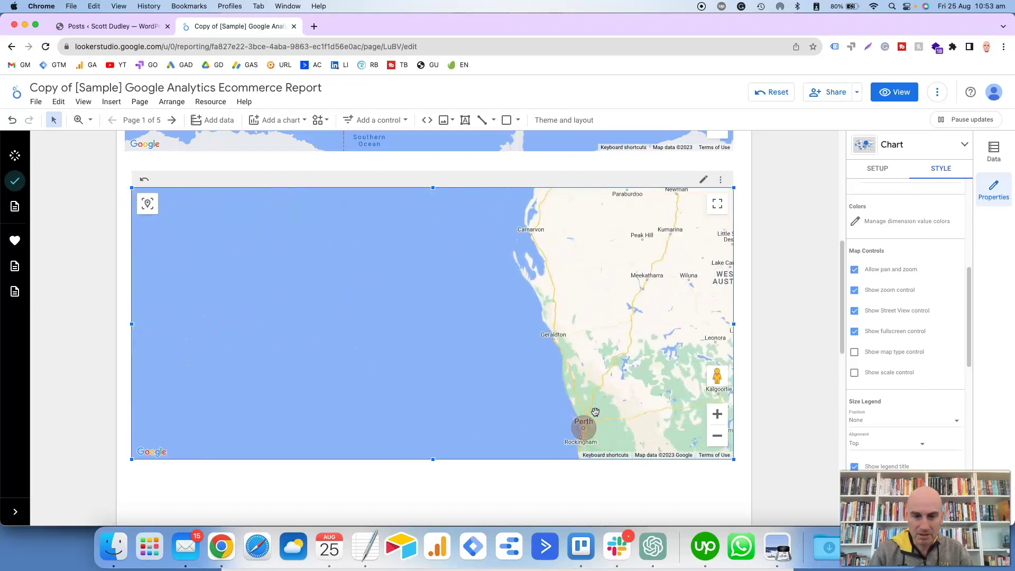
scroll(523, 408, down, 2)
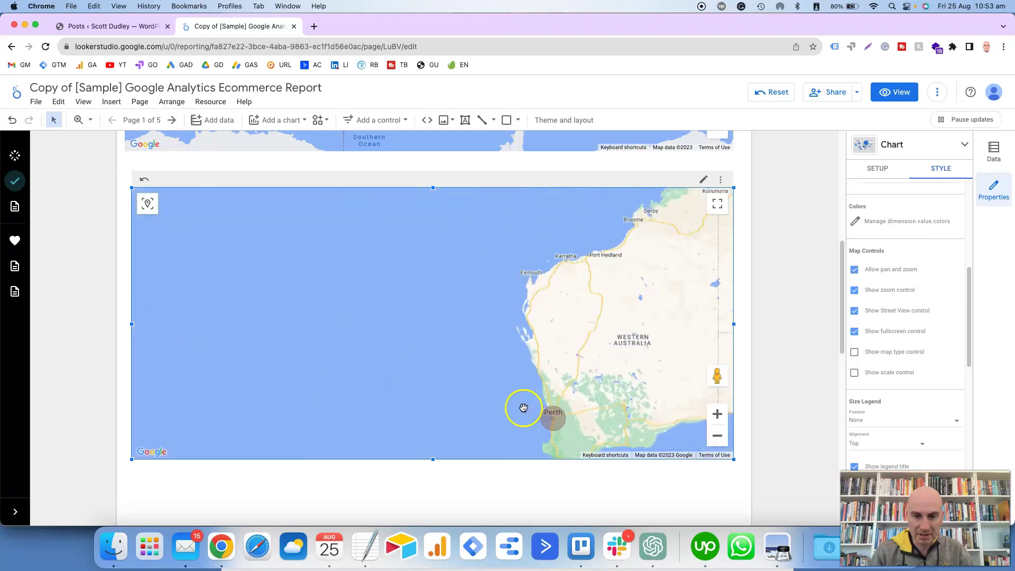
scroll(523, 408, up, 1)
drag(512, 394, 490, 304)
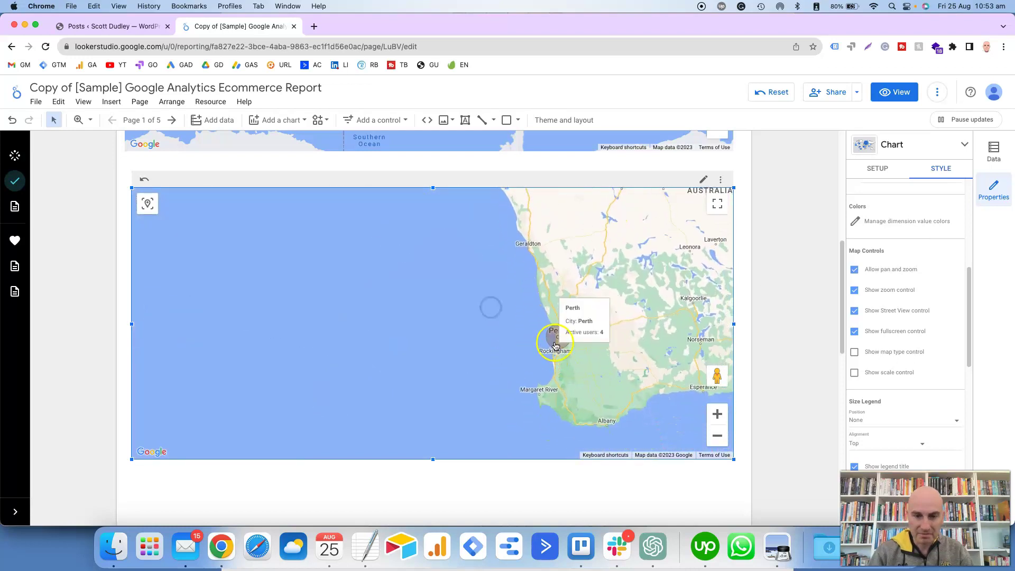
scroll(555, 346, up, 4)
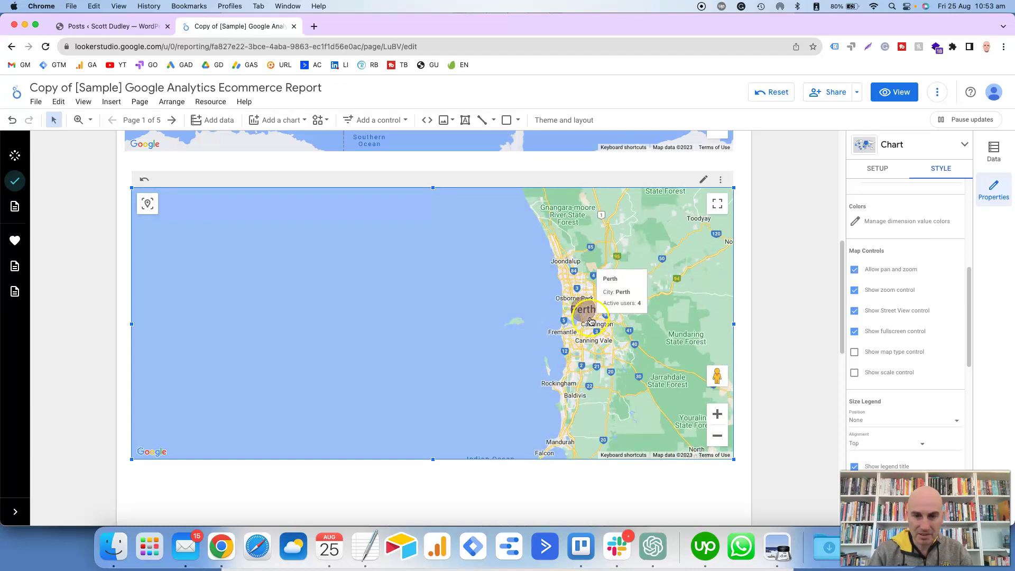
scroll(590, 317, up, 2)
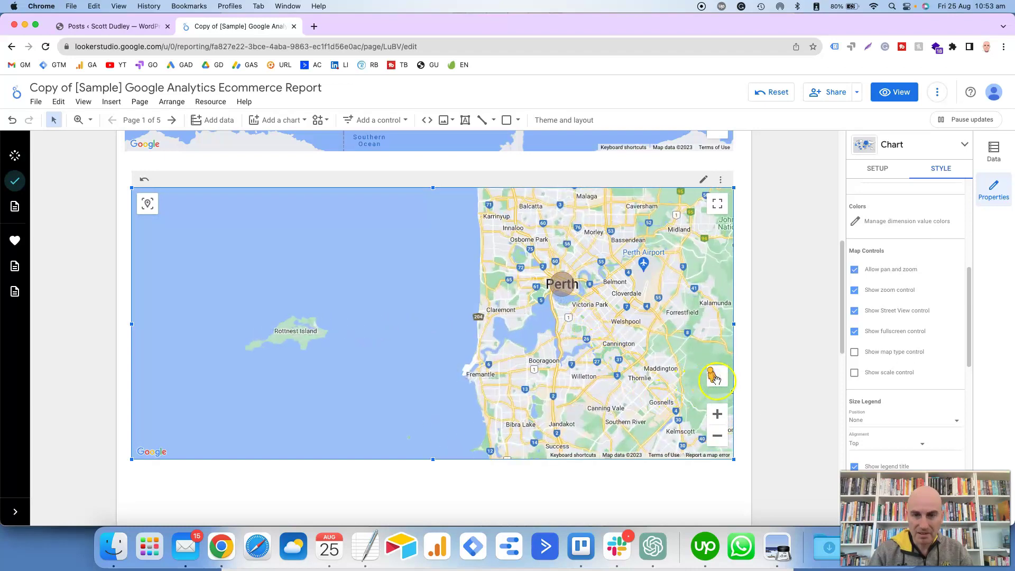
drag(715, 379, 555, 291)
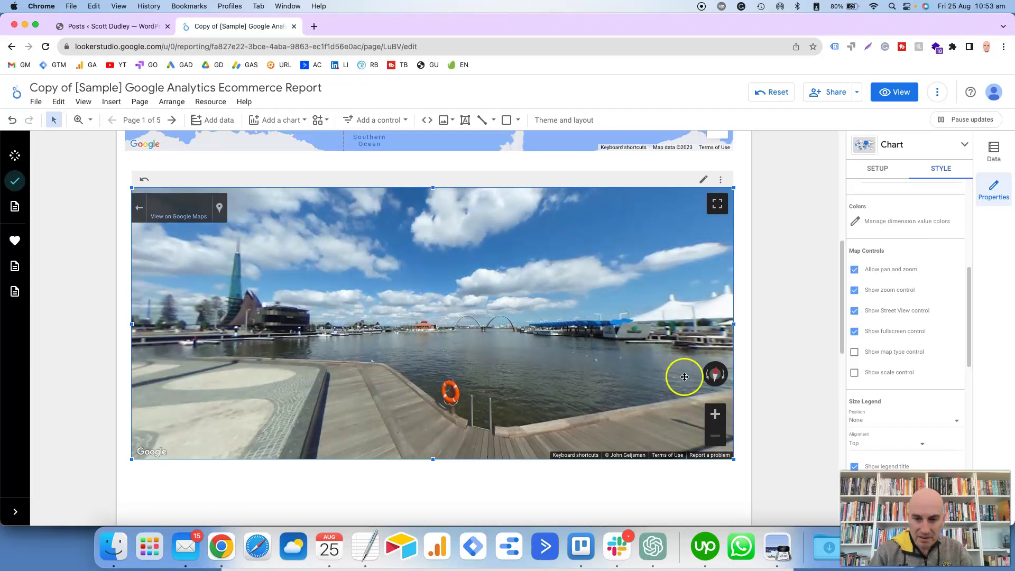
click(714, 376)
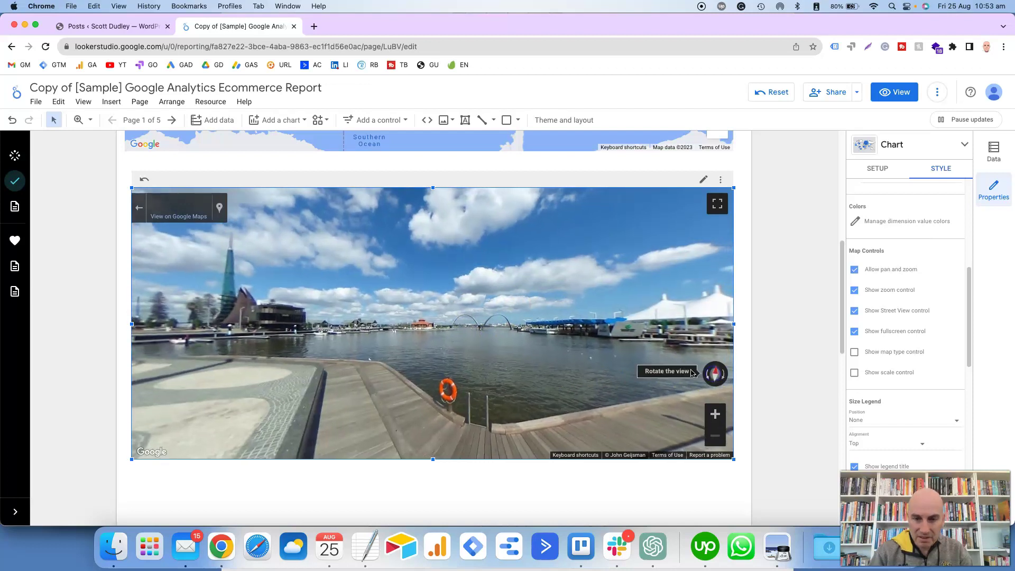
drag(340, 348, 469, 362)
drag(337, 360, 404, 370)
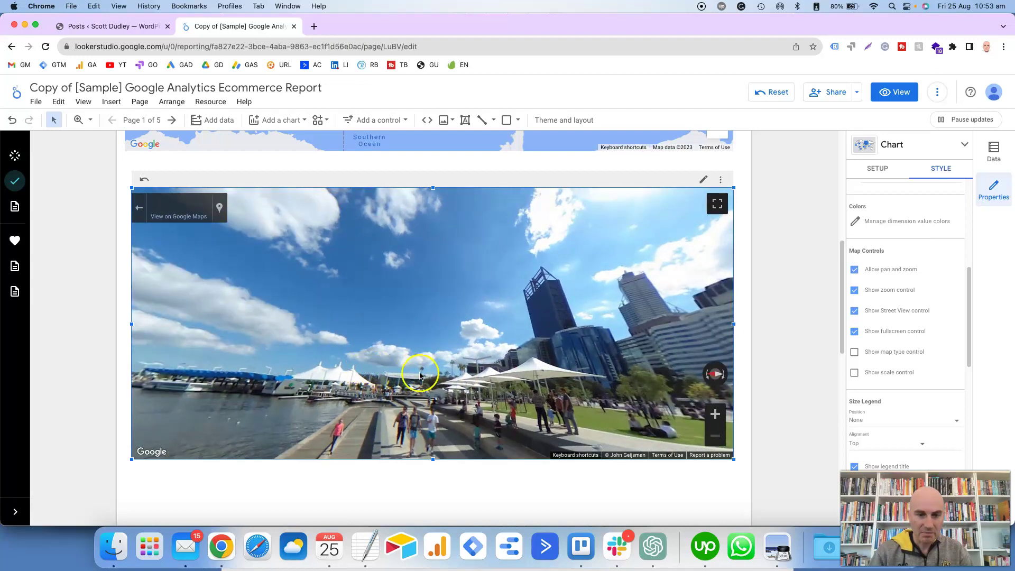
drag(313, 379, 309, 340)
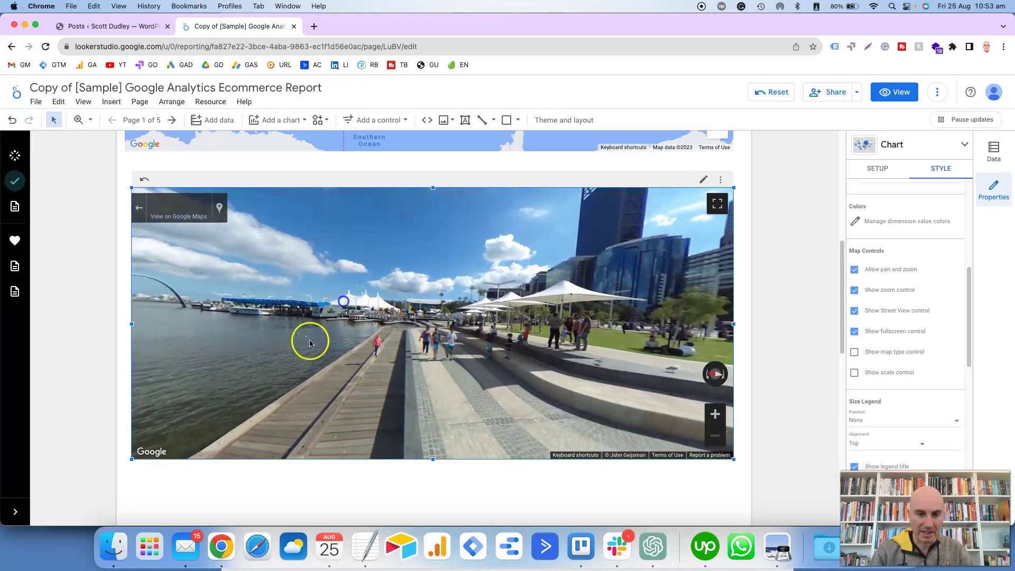
click(320, 363)
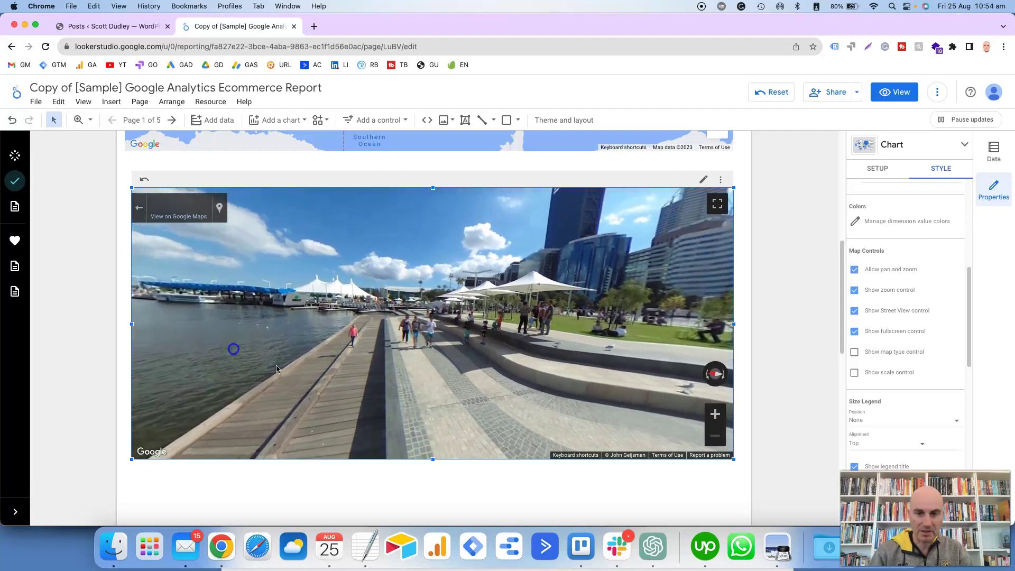
click(551, 385)
drag(645, 404, 478, 358)
click(523, 344)
click(531, 344)
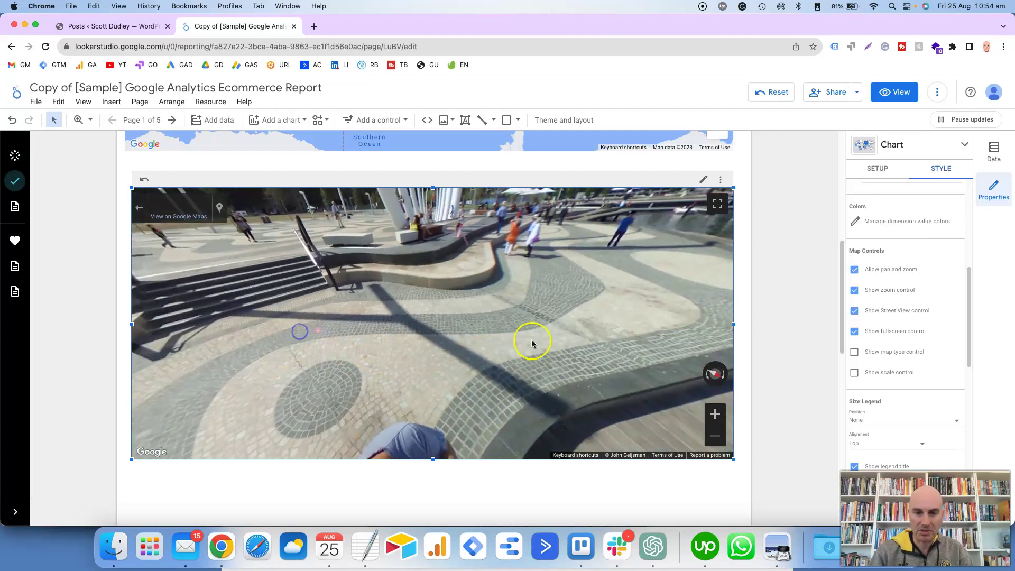
click(493, 335)
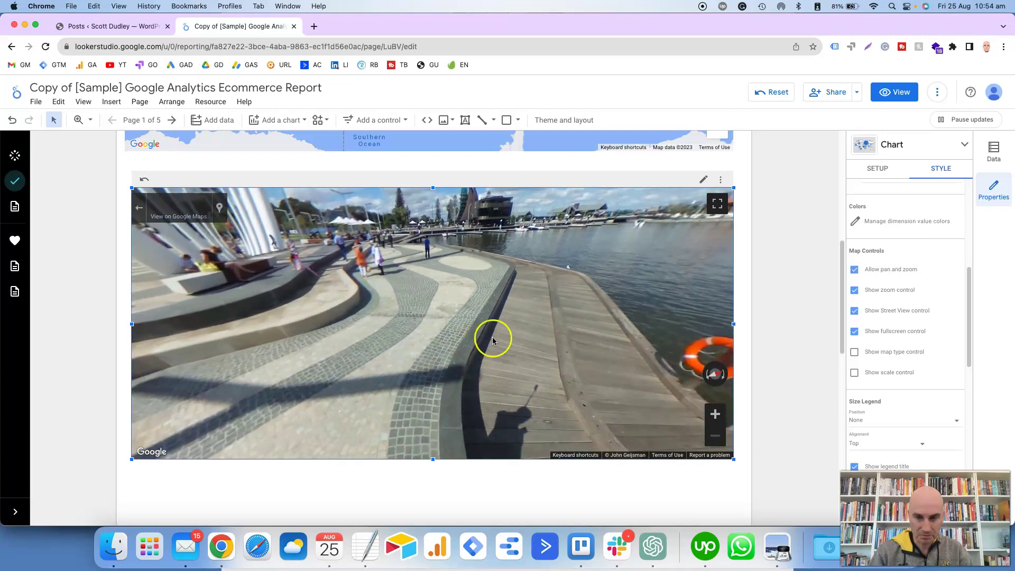
drag(550, 310, 439, 318)
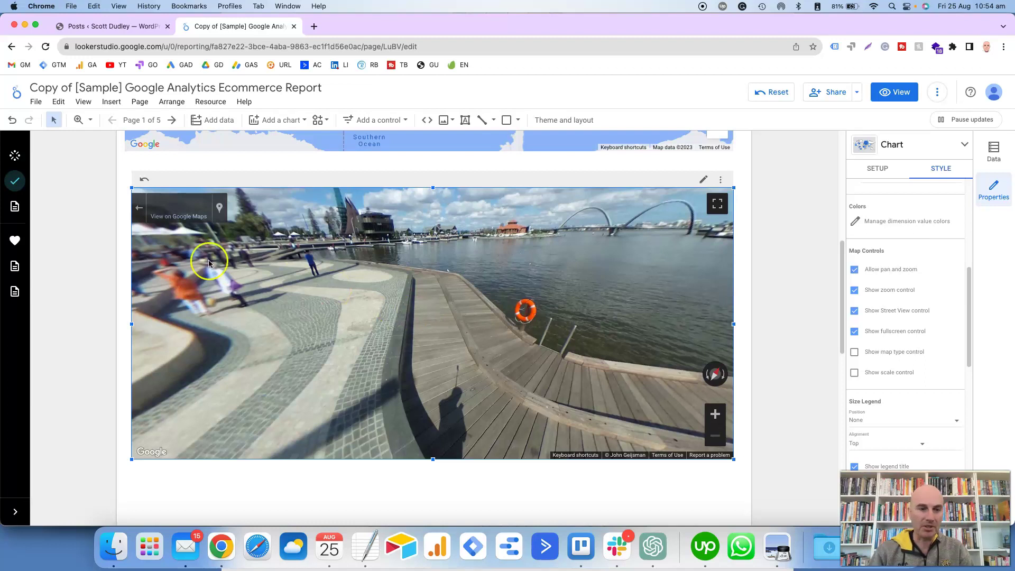
Step: Return to the Perth map, zoom into the CBD and drop Pegman in central Perth
click(141, 213)
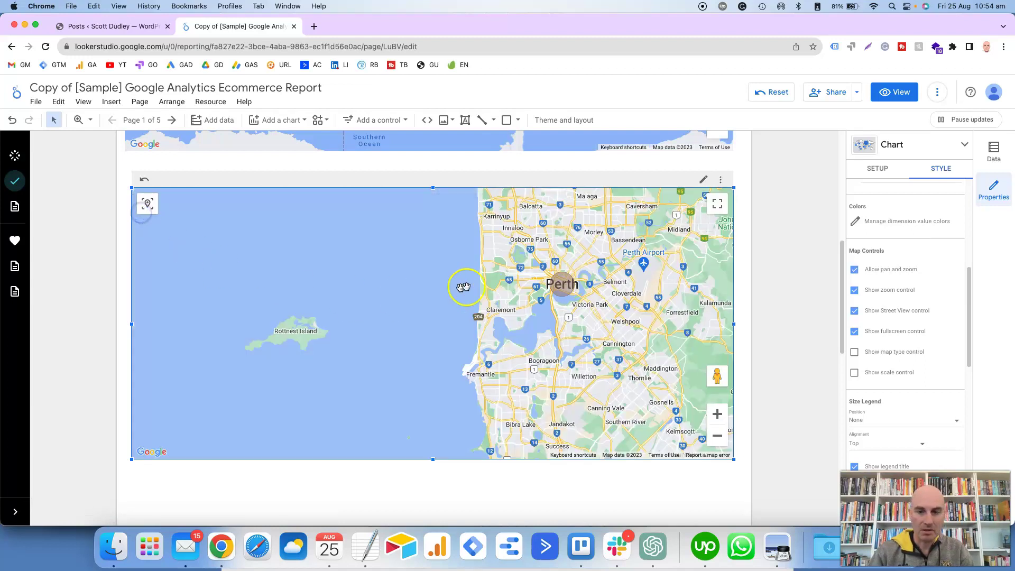
mouse_move(564, 291)
scroll(564, 291, up, 5)
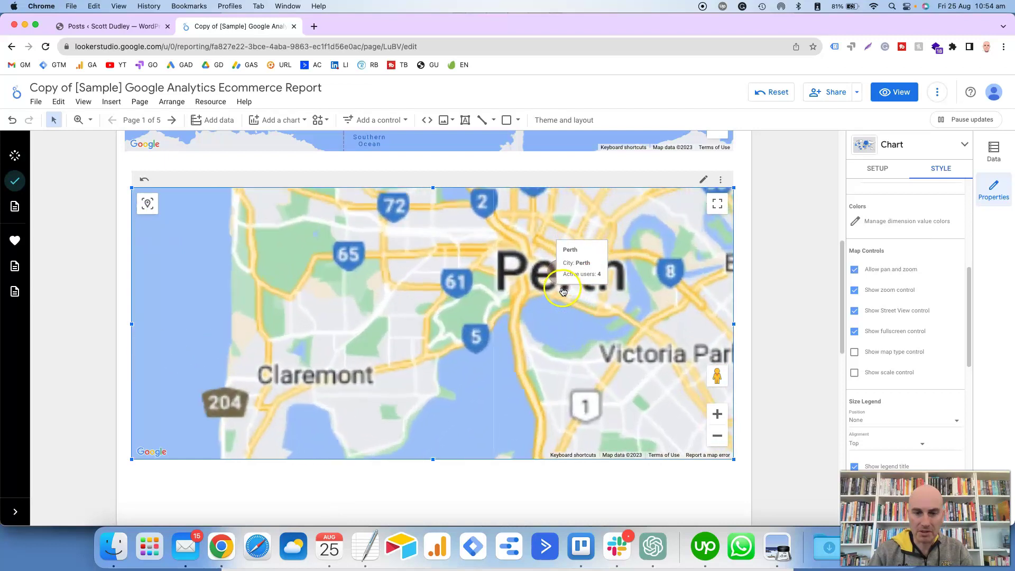
scroll(560, 286, up, 4)
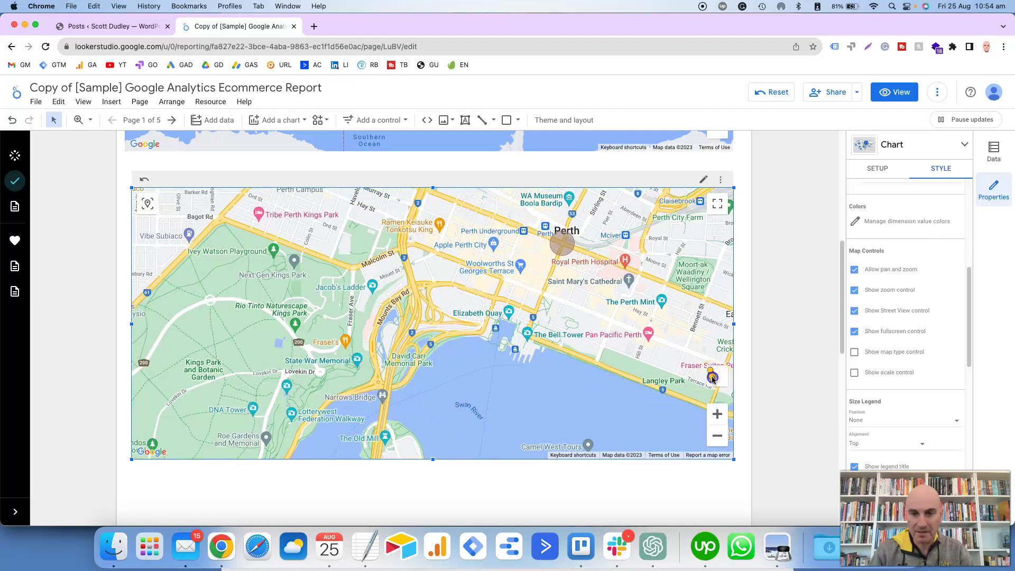
drag(712, 379, 552, 252)
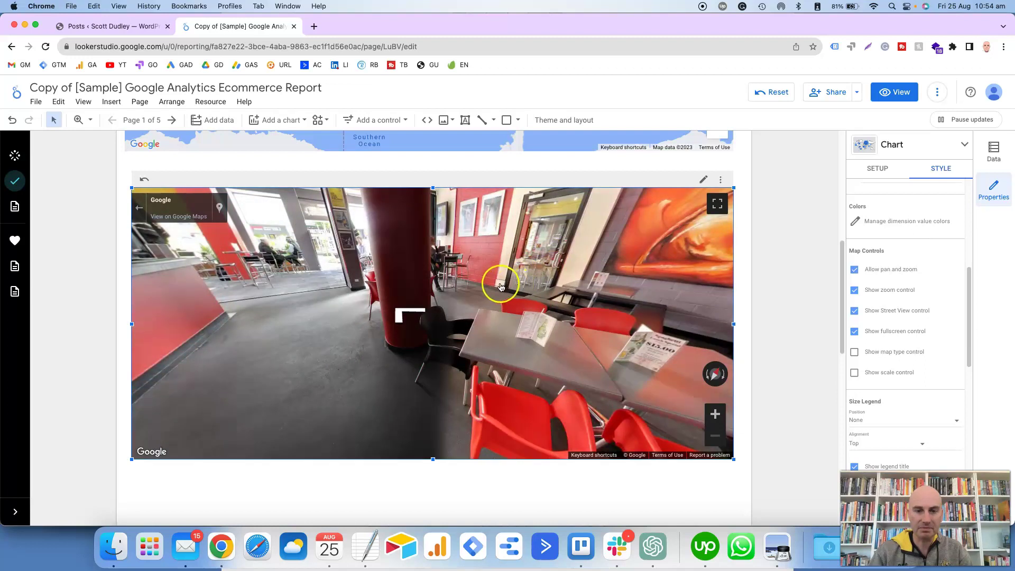
Step: Walk out of the café onto the street and ahead to the 395 Wellington St intersection
click(410, 297)
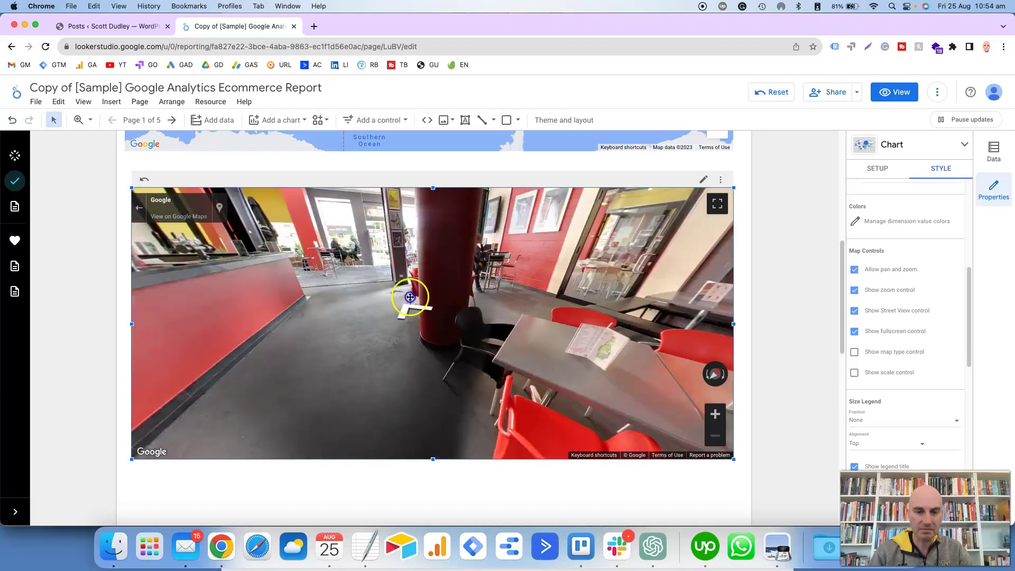
drag(564, 306, 516, 311)
click(501, 295)
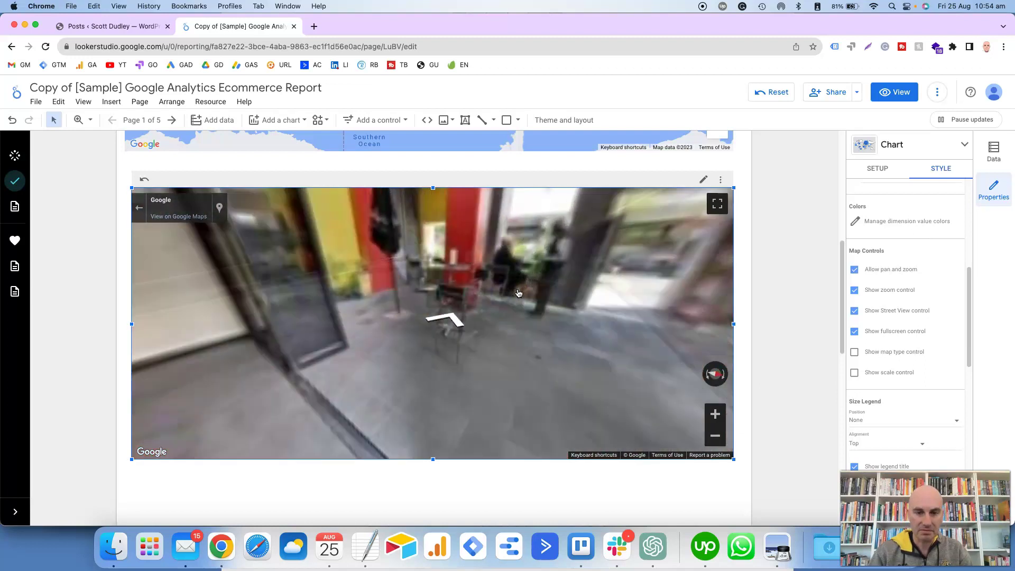
click(612, 312)
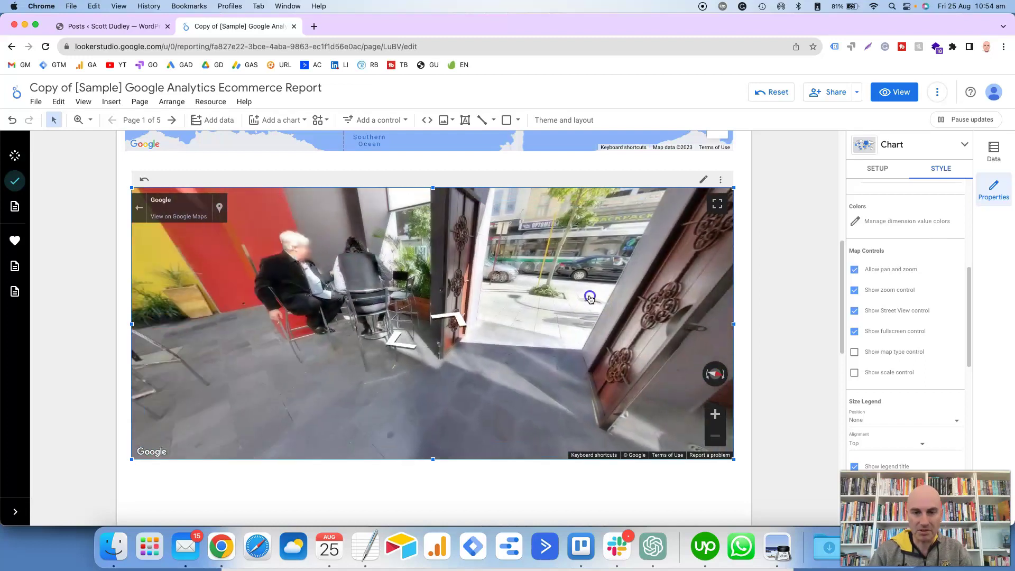
click(548, 313)
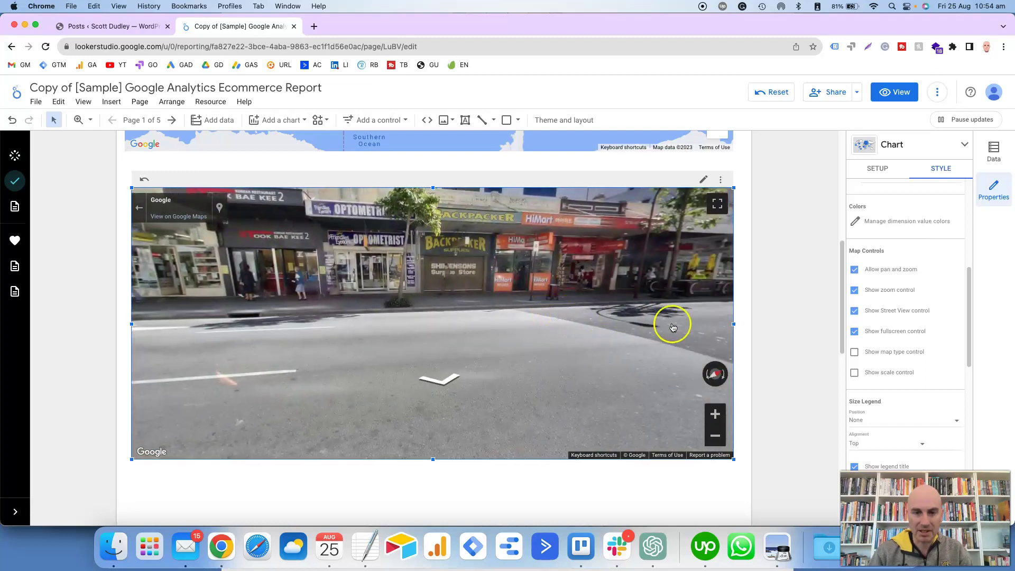
click(660, 350)
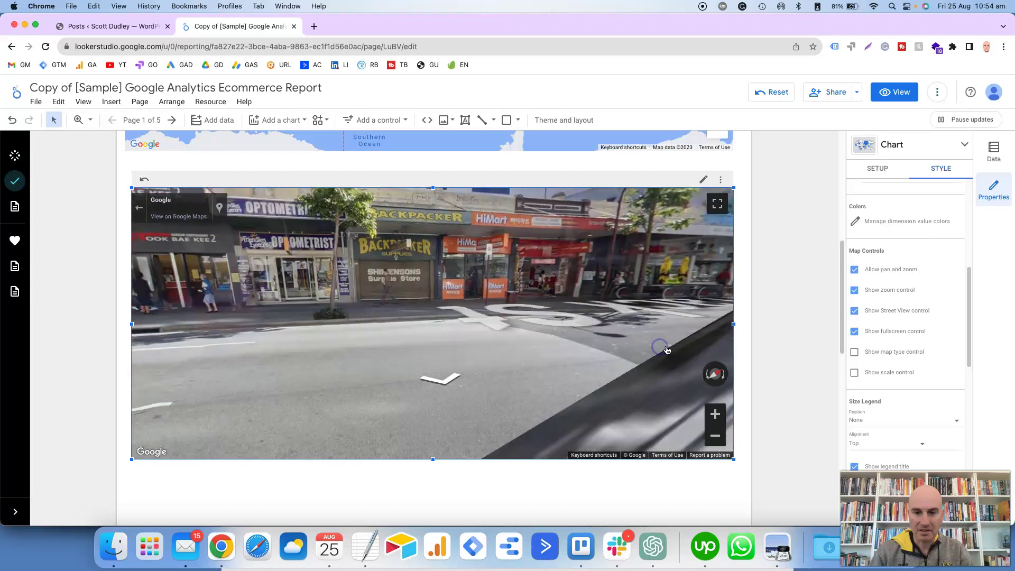
drag(646, 349, 354, 305)
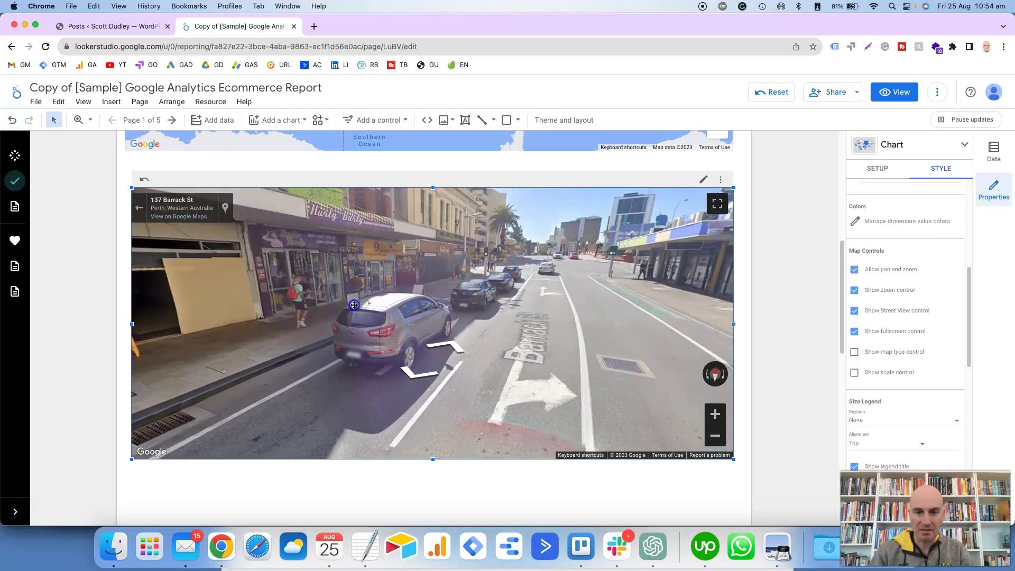
click(566, 284)
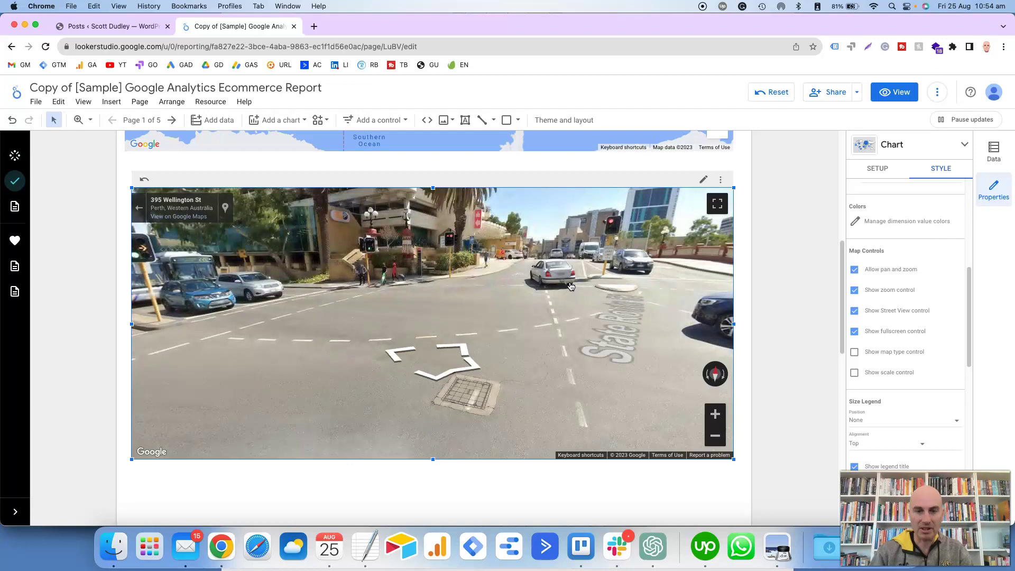